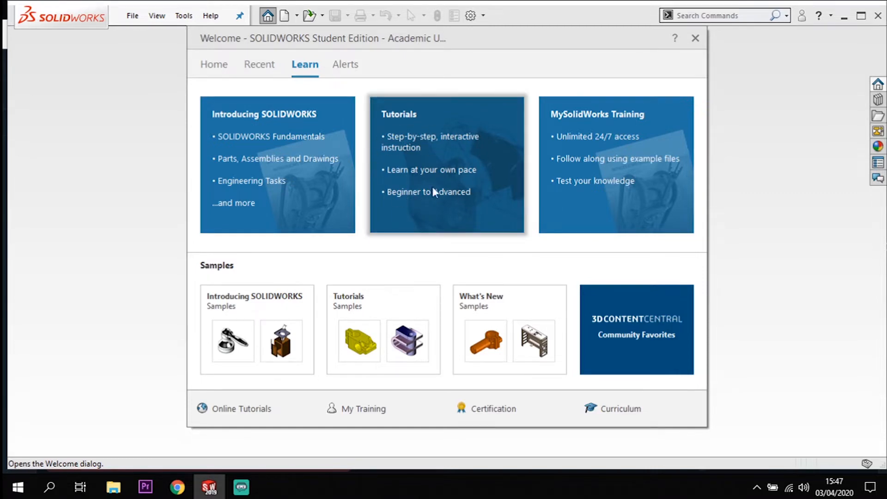
Step: Open the built-in Introduction to SOLIDWORKS tutorial and go to its My First Part topic
left_click(442, 160)
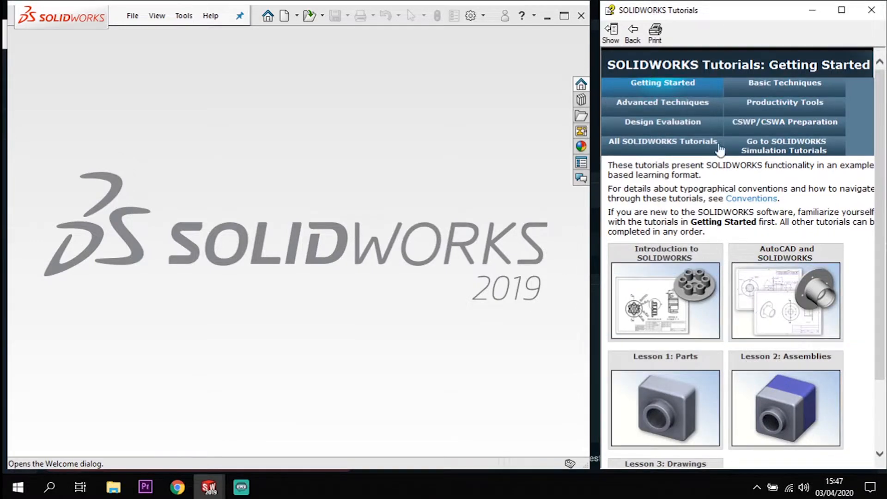
left_click(665, 301)
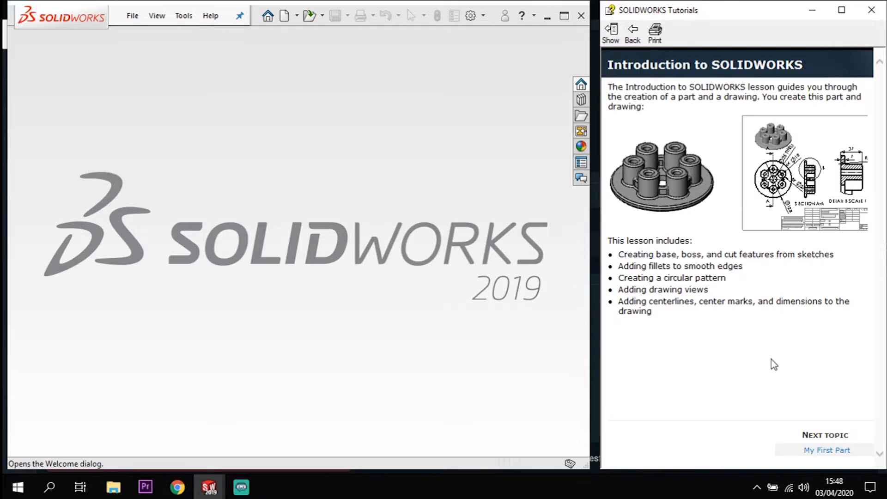
left_click(812, 452)
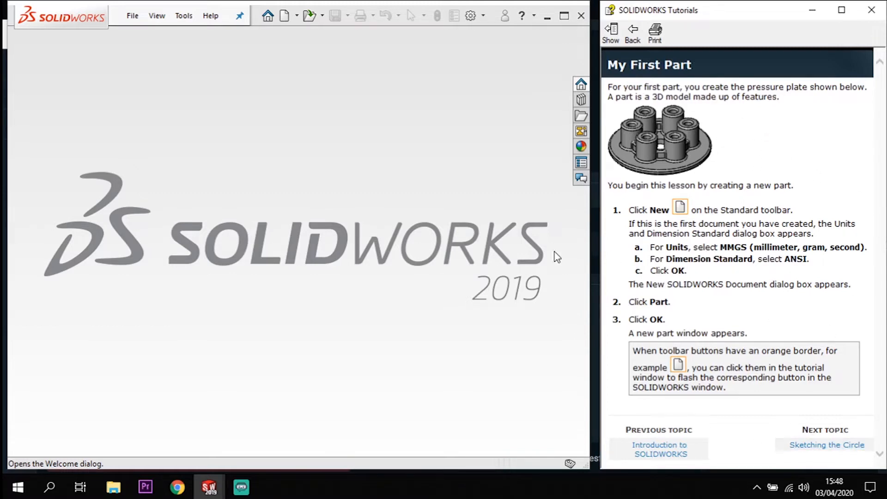
Step: Create a new part document and check that its unit system is MMGS (millimeter, gram, second)
left_click(680, 208)
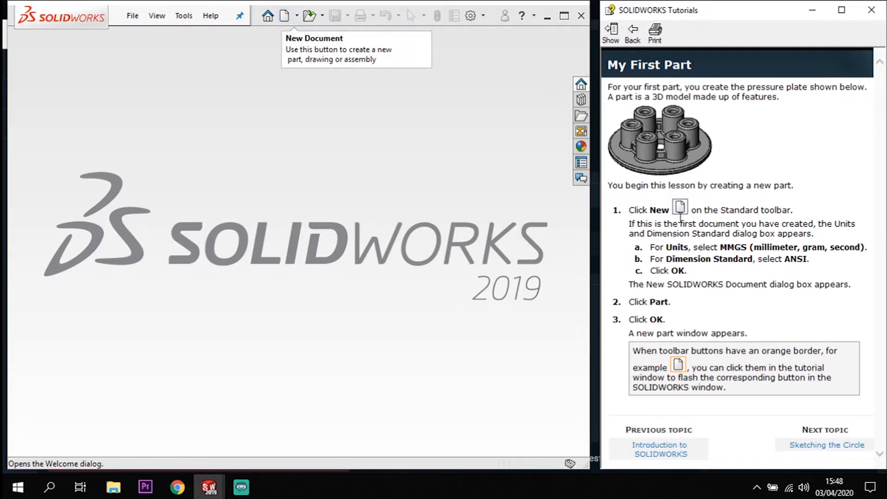
left_click(286, 16)
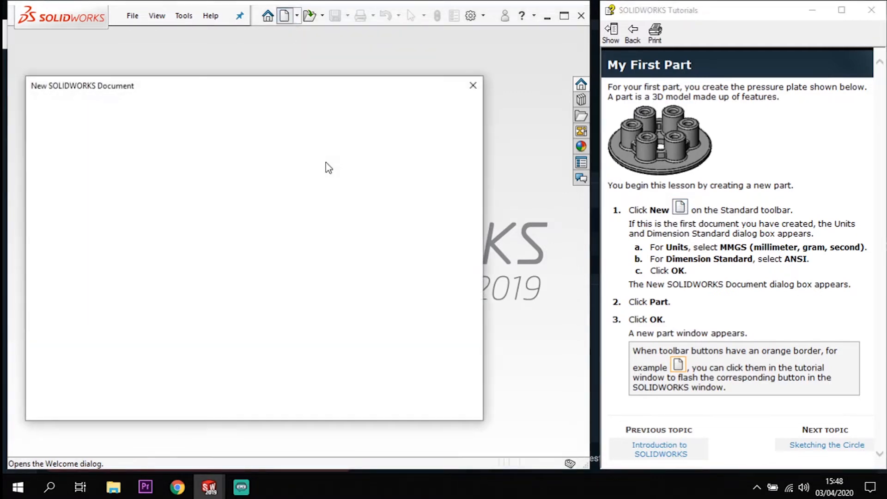
left_click(127, 193)
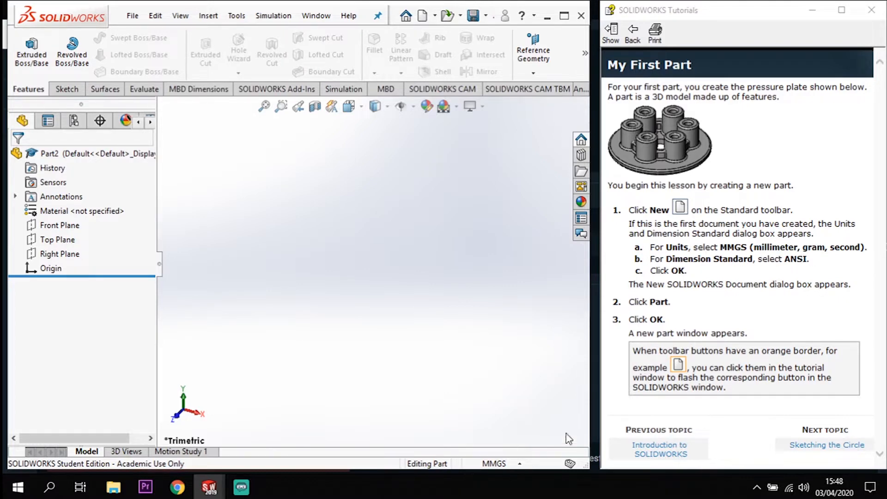
left_click(508, 463)
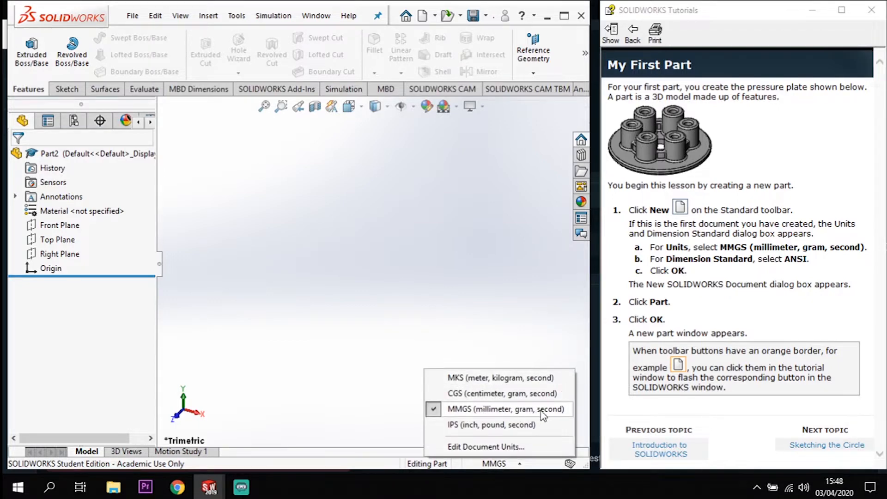
left_click(531, 334)
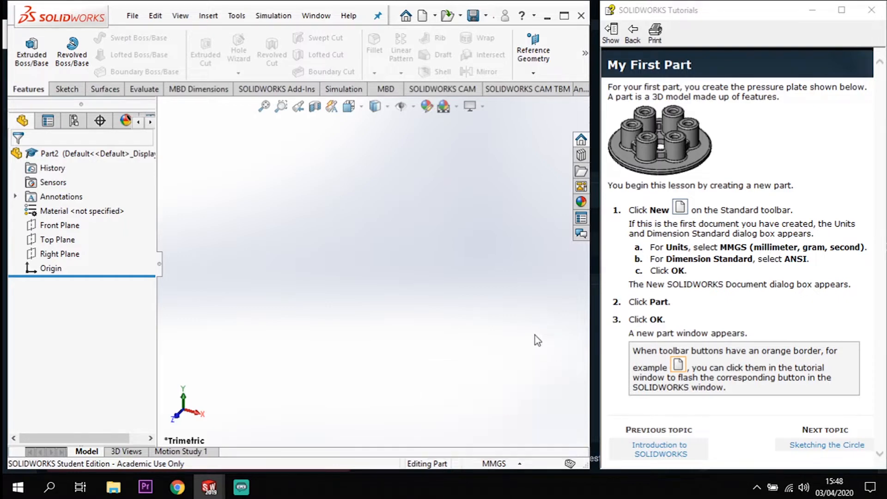
Step: Advance to Sketching the Circle and, for an extruded boss, sketch an origin-centred circle of about 68 mm radius on the Top Plane
left_click(831, 445)
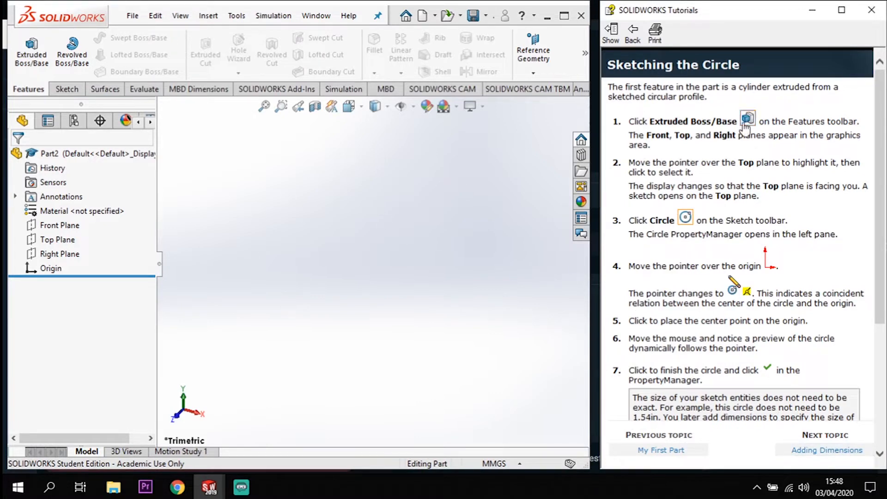
left_click(31, 50)
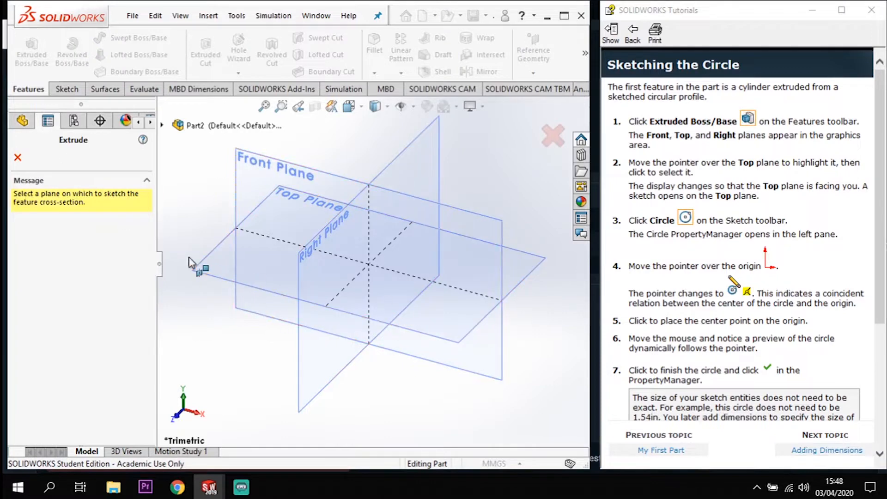
left_click(221, 262)
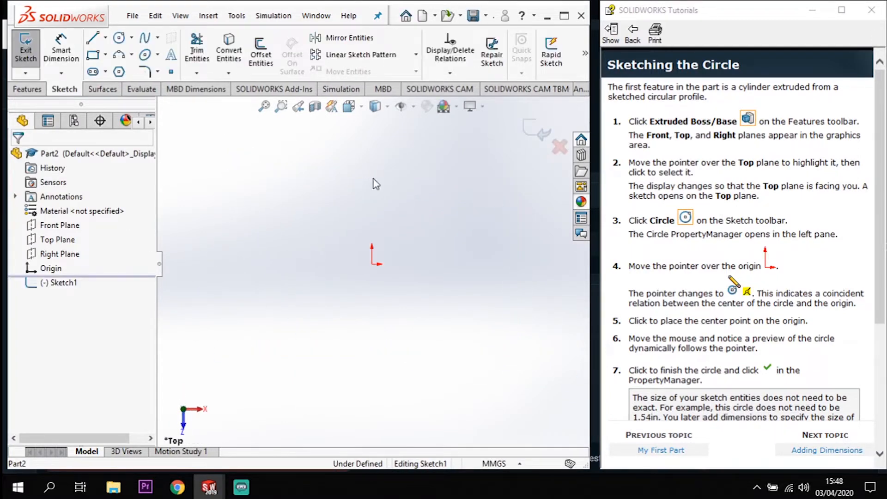
left_click(119, 37)
left_click(372, 264)
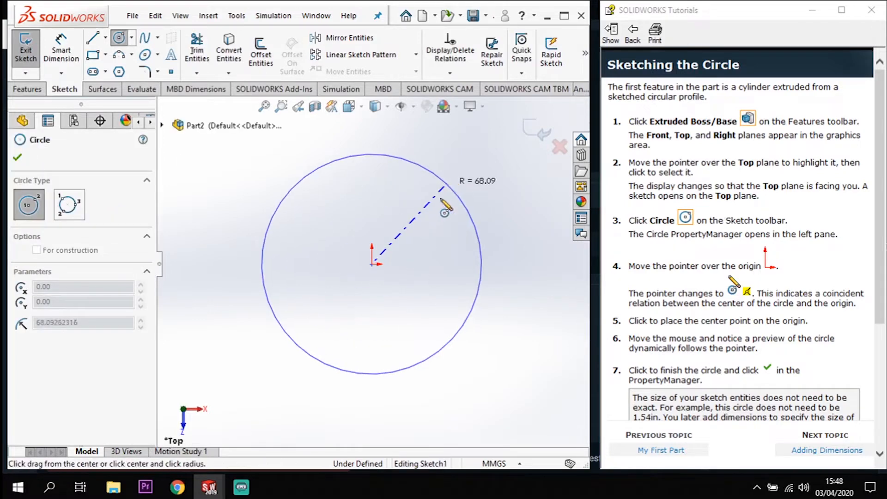
left_click(461, 201)
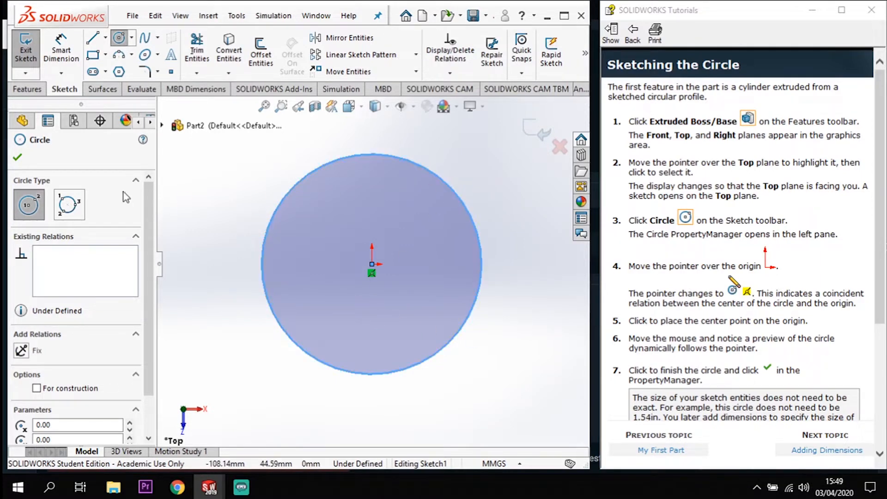
left_click(17, 157)
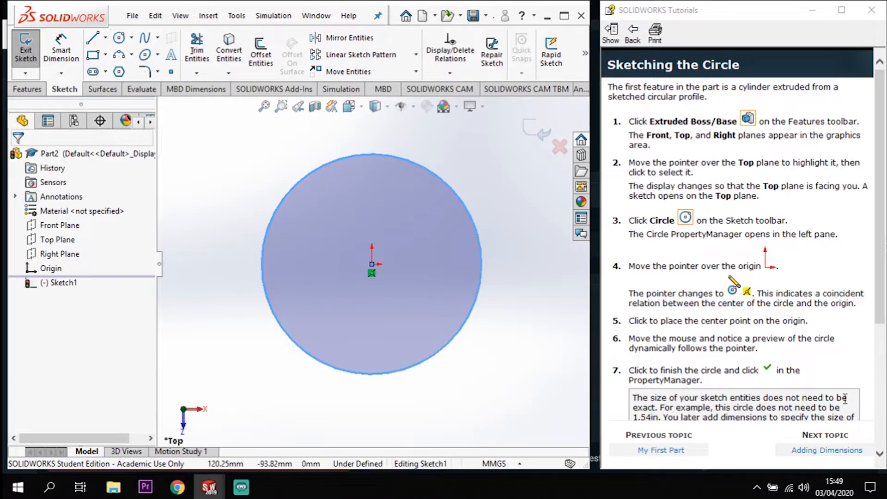
Step: Advance the tutorial to Adding Dimensions and dimension the circle's diameter as 128 mm
left_click(828, 454)
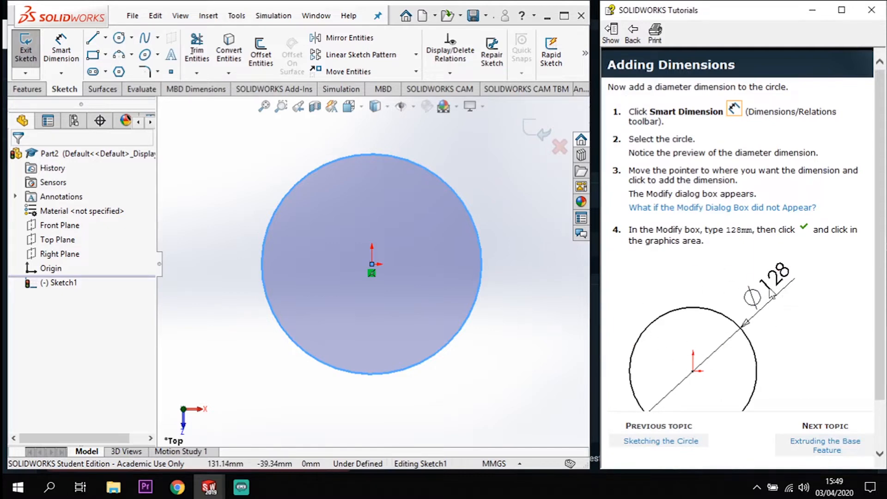
left_click(61, 50)
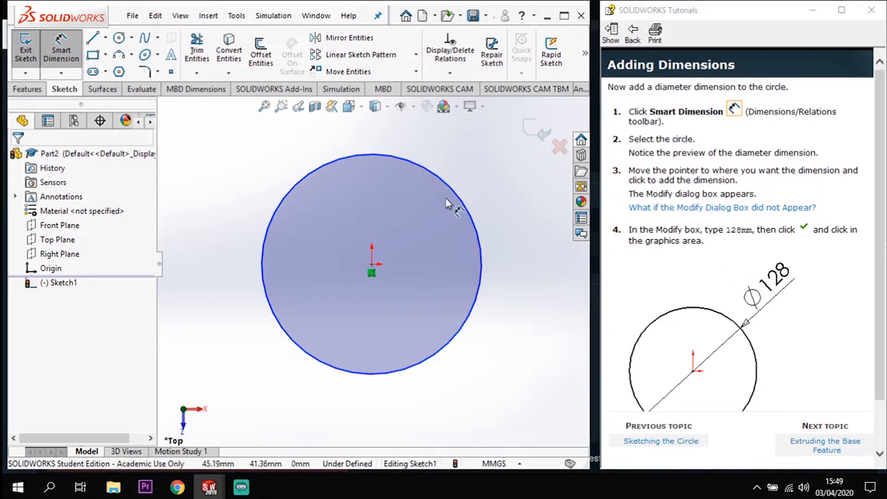
left_click(462, 199)
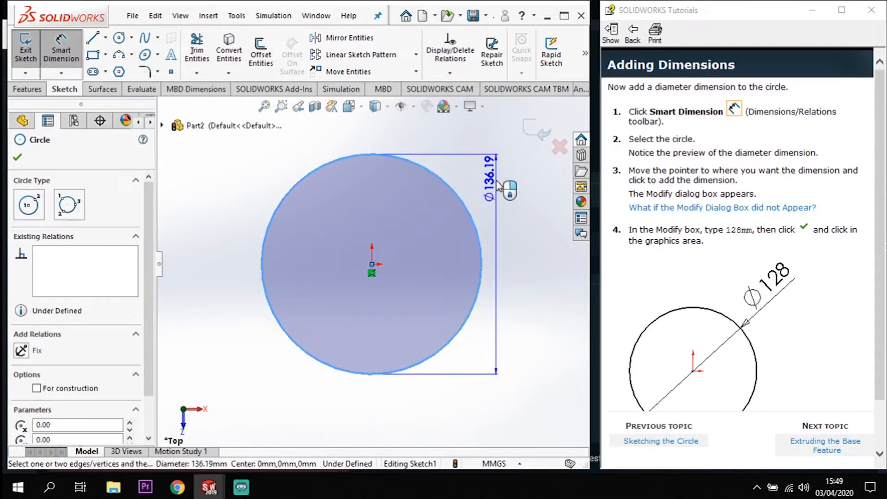
left_click(464, 213)
type("1")
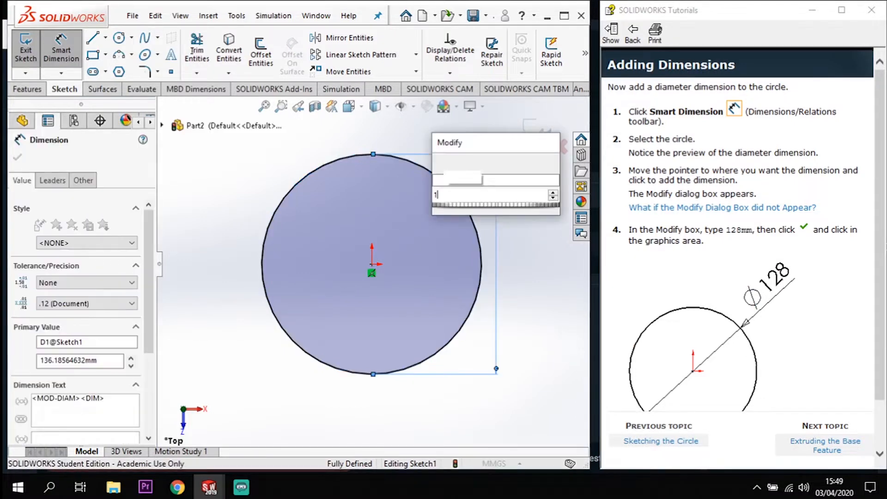
type("28")
key("Return")
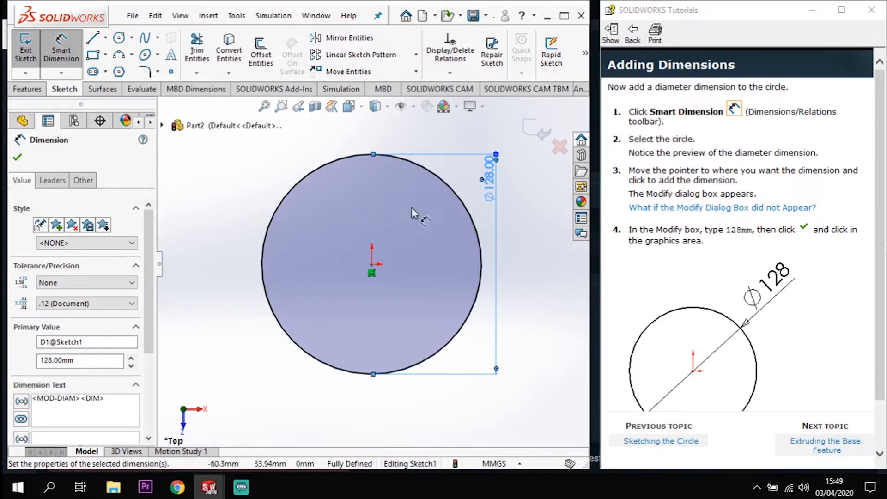
left_click(17, 157)
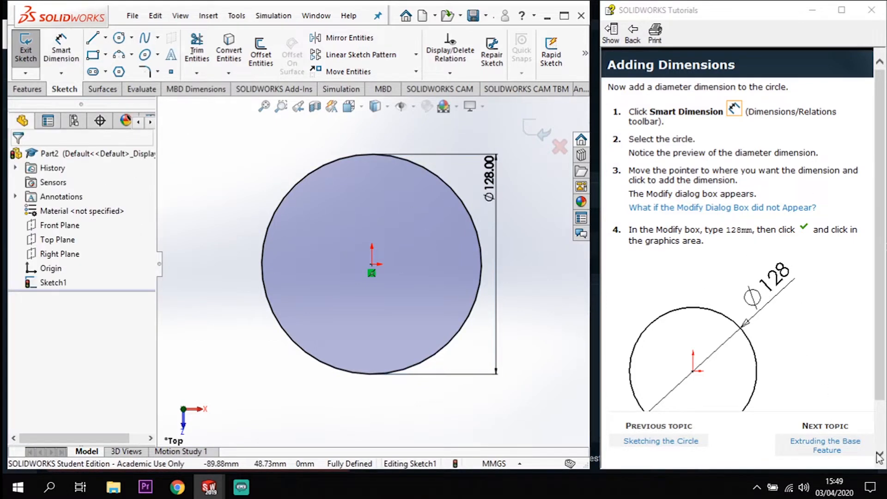
Step: Advance the tutorial to Extruding the Base Feature and extrude the circle as a blind boss 7 mm deep
left_click(825, 448)
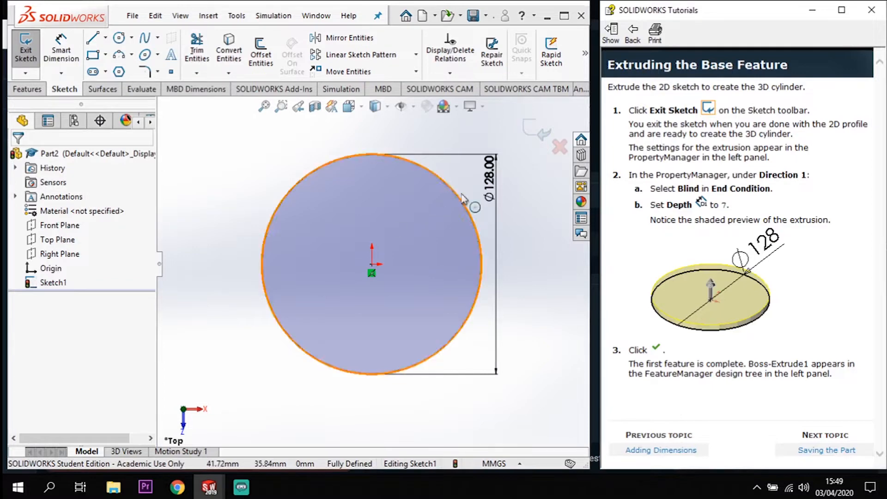
left_click(536, 138)
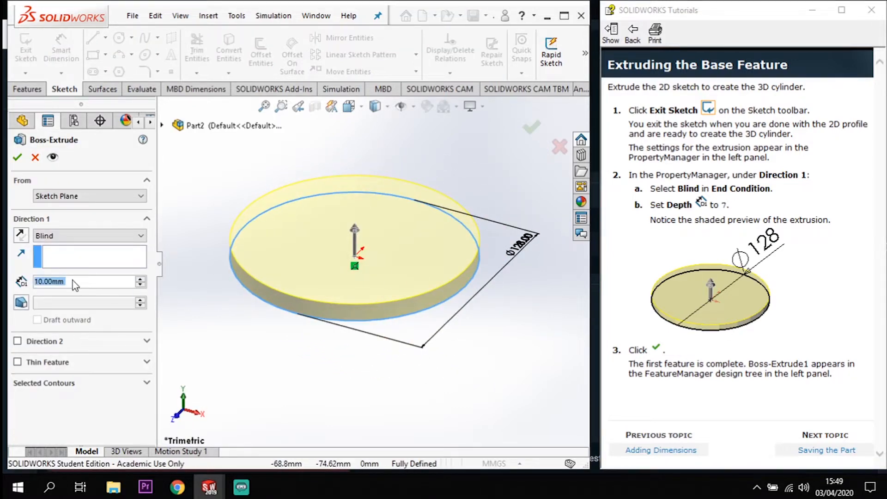
type("7")
key("Return")
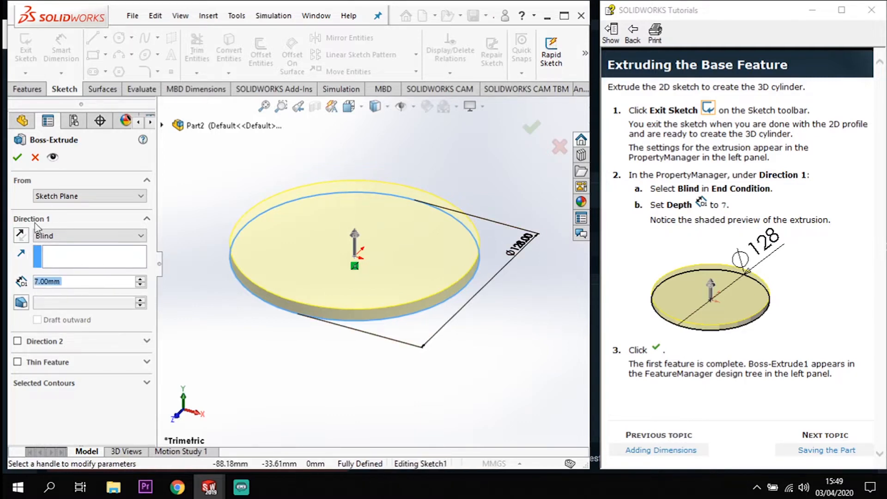
left_click(18, 157)
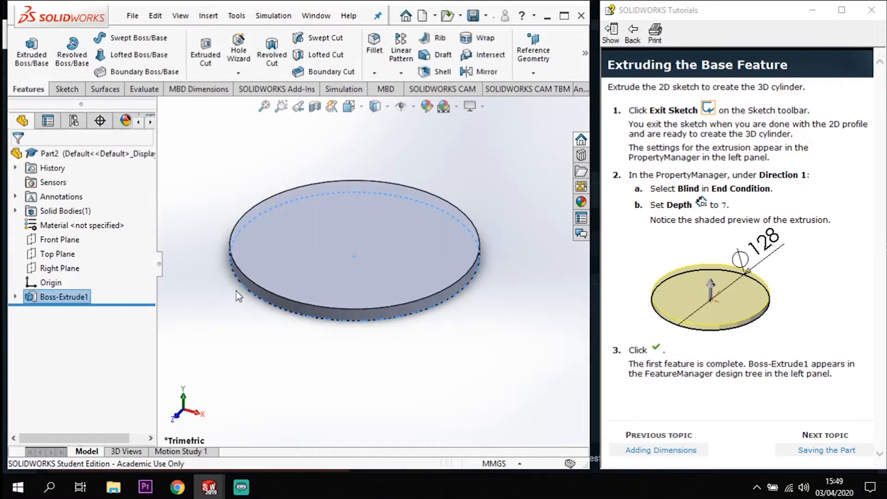
left_click(421, 341)
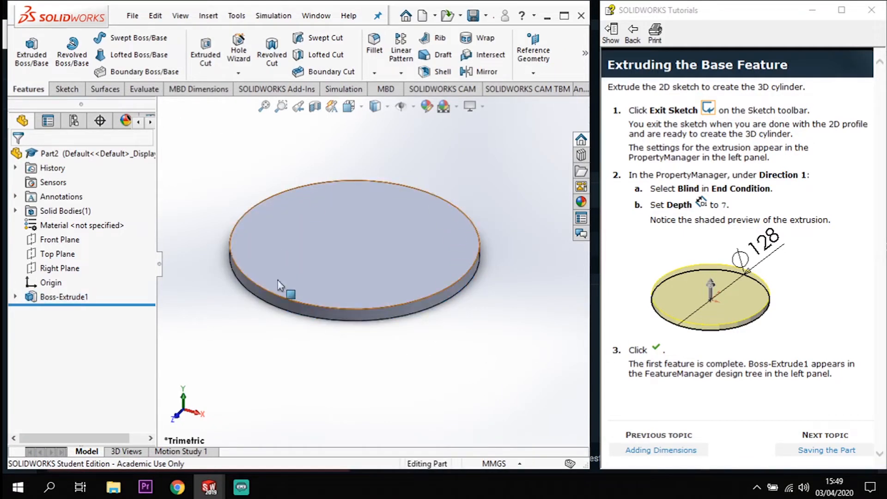
Step: Advance the tutorial to Sketching the Boss and sketch a smaller origin-centred circle on the disc's top face for a new extruded boss
left_click(836, 451)
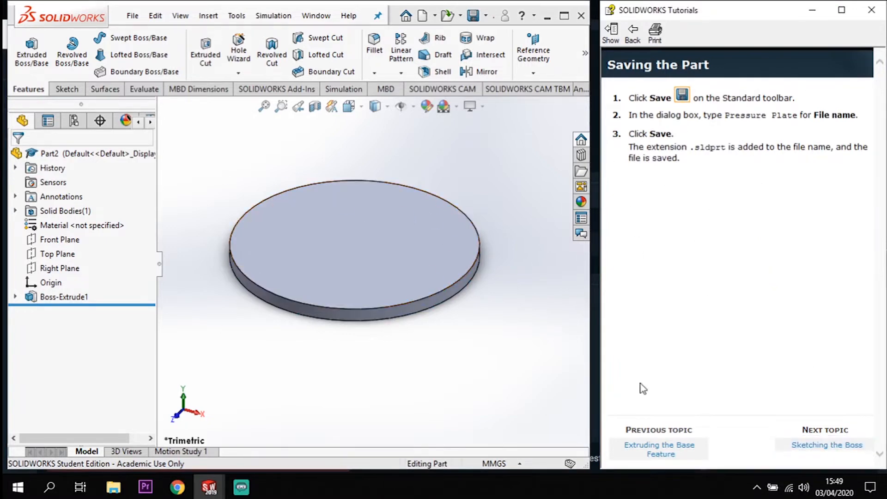
left_click(847, 446)
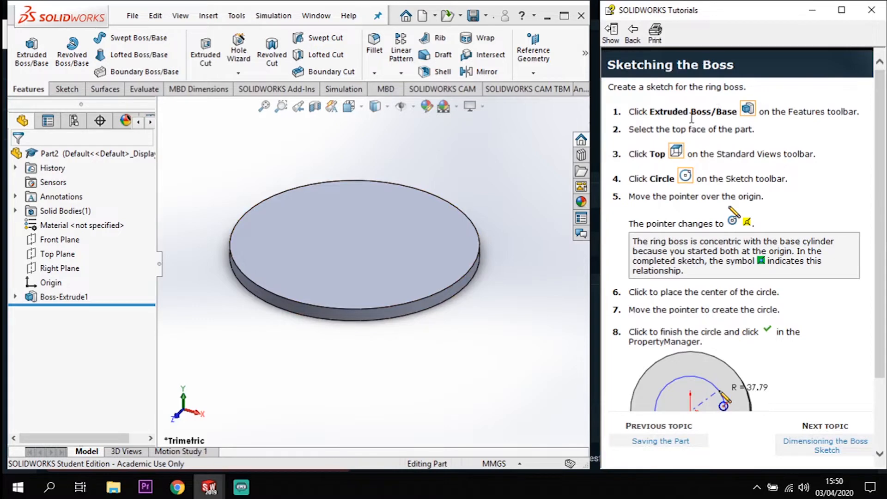
left_click(32, 51)
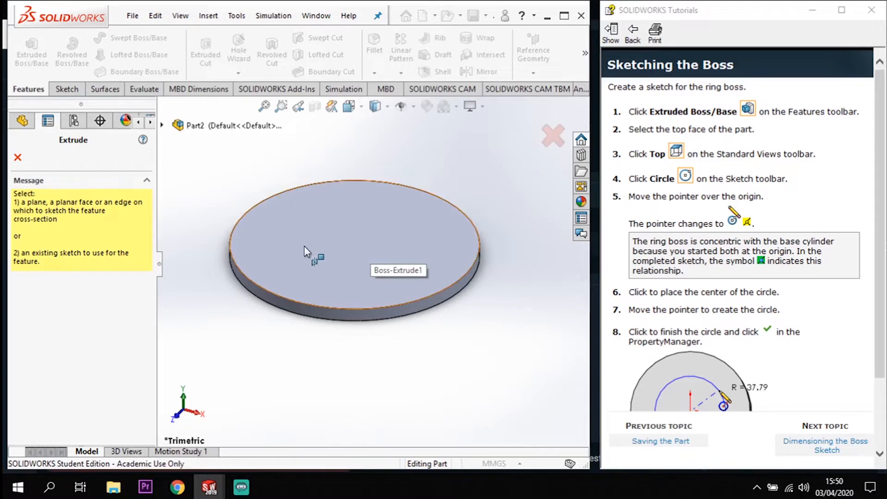
left_click(351, 243)
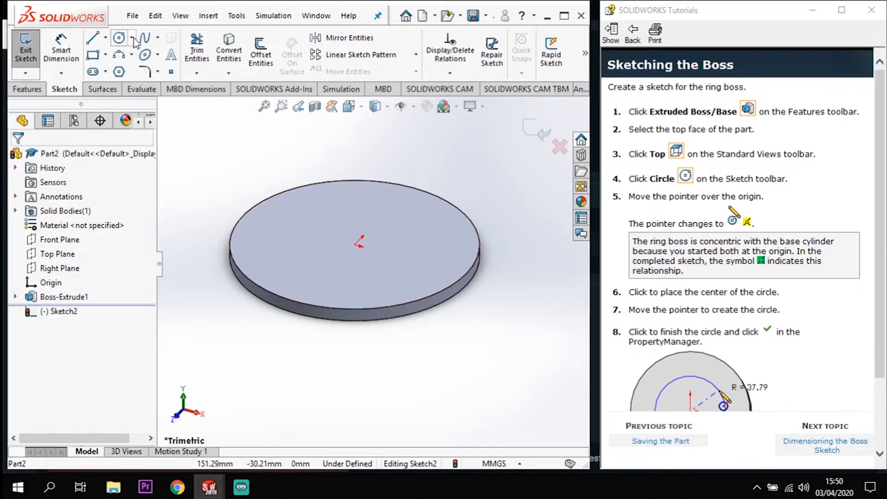
left_click(119, 40)
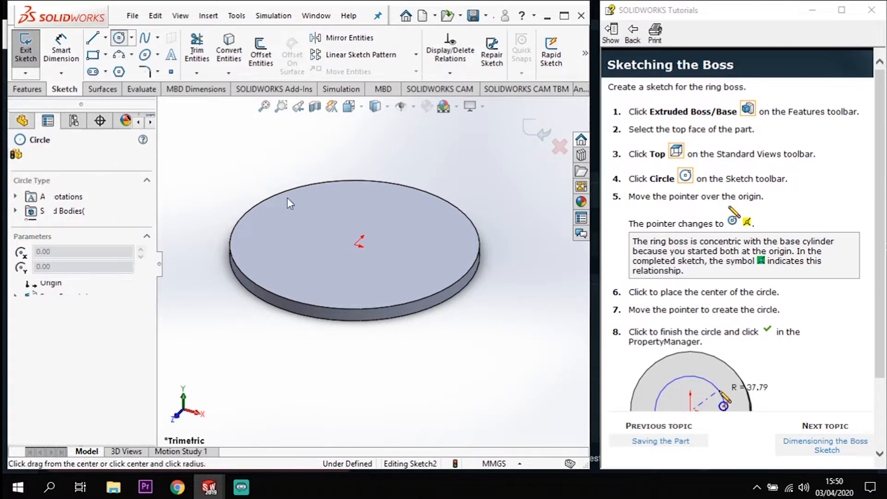
left_click(354, 244)
left_click(420, 262)
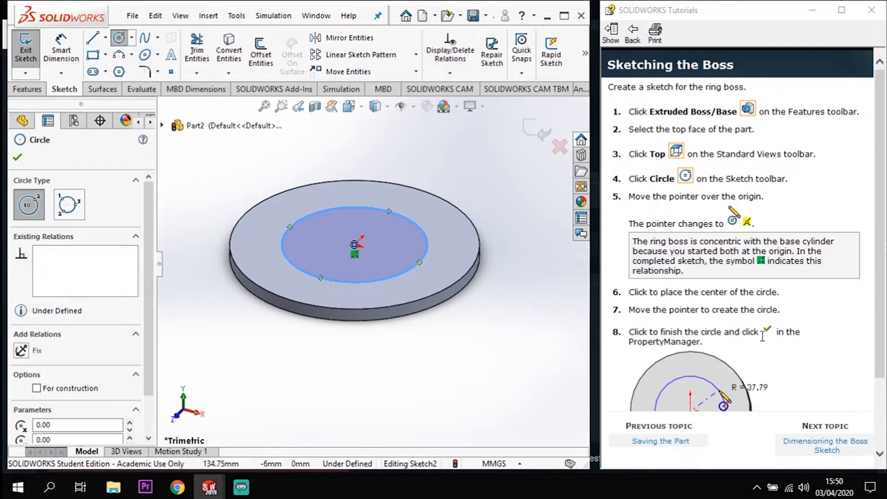
Step: Read the remaining Sketching the Boss instructions, leave the Circle tool and orient the ring boss sketch to the Top view
left_click_drag(882, 296, 885, 324)
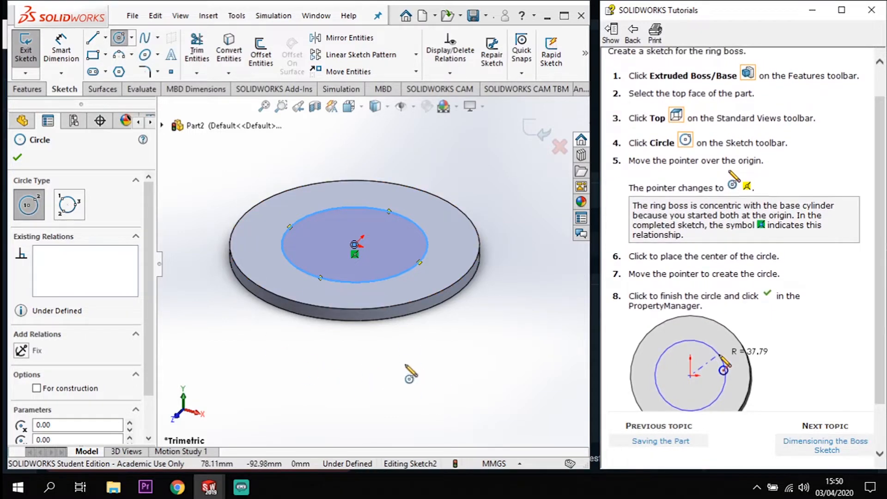
scroll(421, 363, "down", 1)
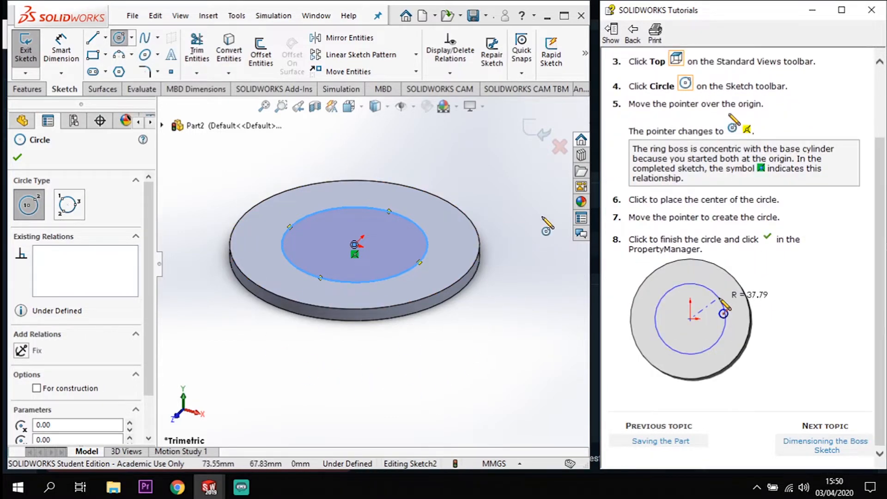
scroll(522, 265, "up", 3)
left_click(458, 321)
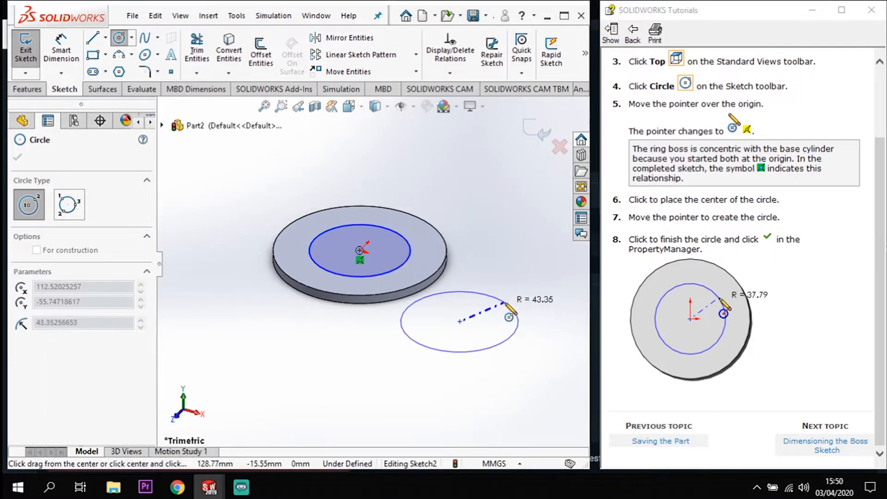
key("Escape")
key("space")
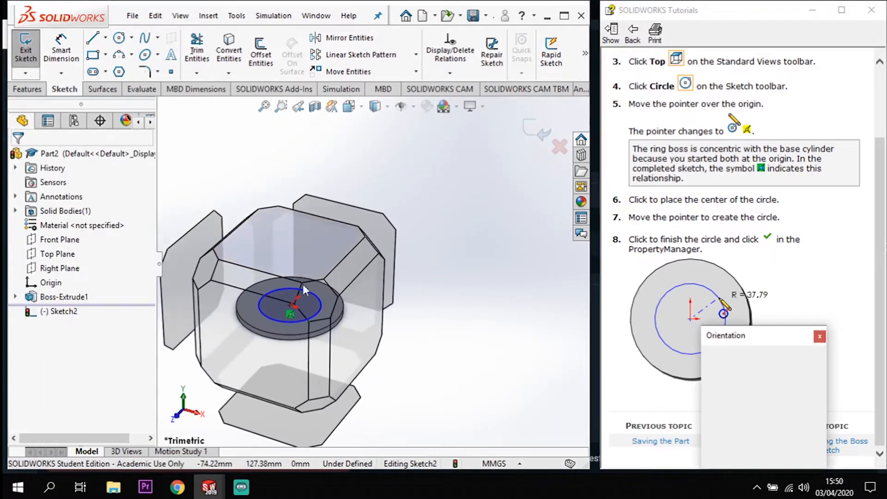
mouse_move(288, 245)
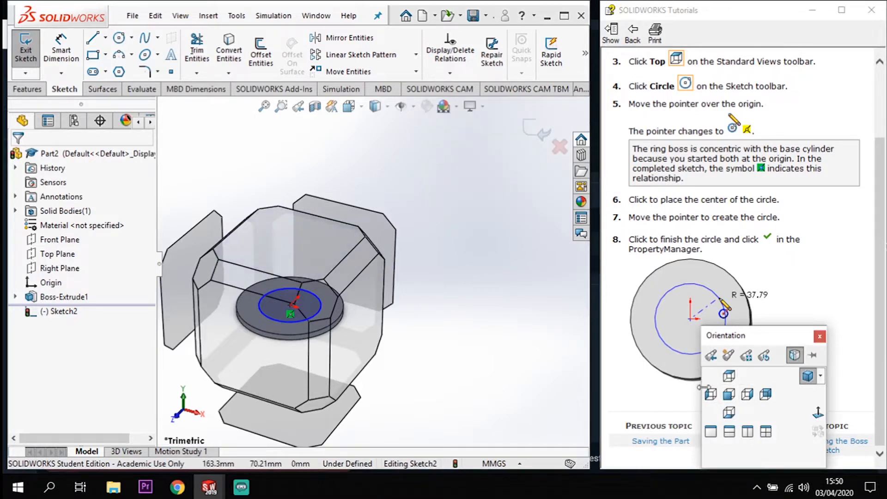
left_click(288, 249)
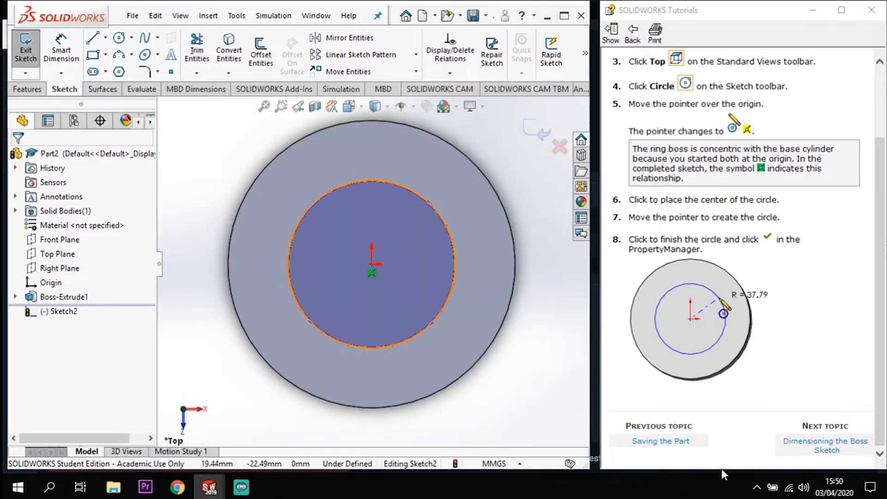
Step: Advance the tutorial to Dimensioning the Boss Sketch and dimension the boss circle's diameter as 75 mm
left_click(823, 450)
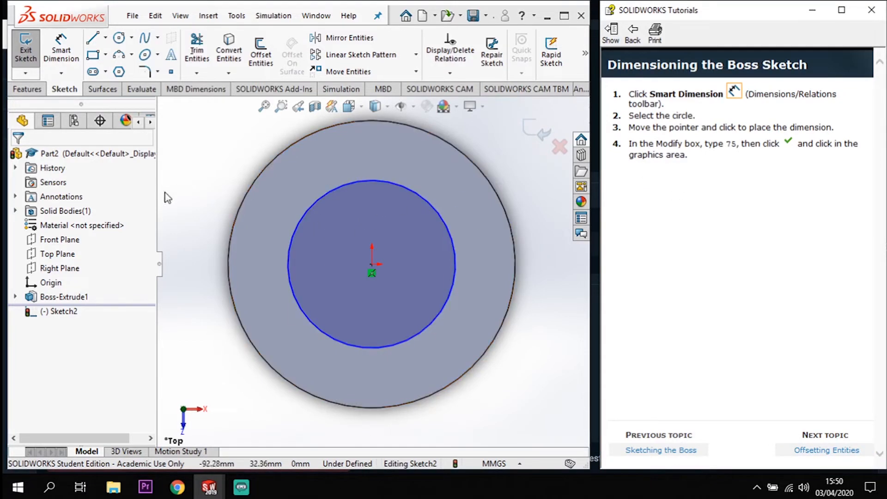
left_click(61, 73)
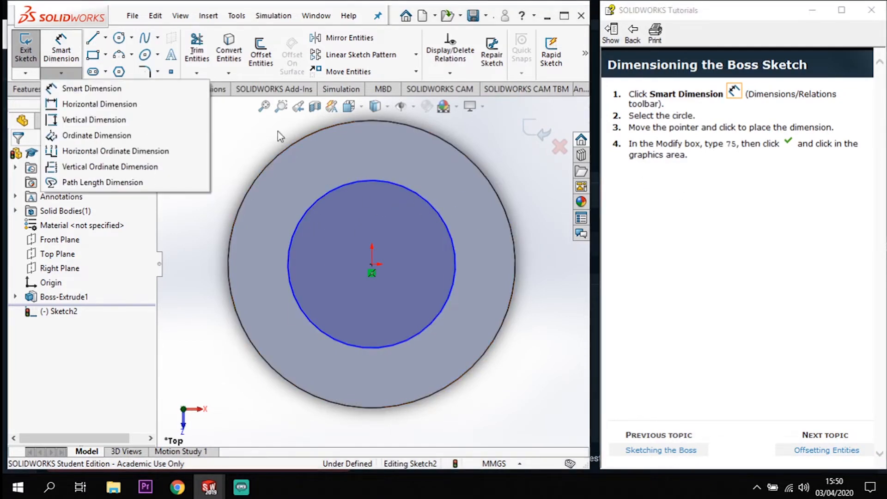
left_click(90, 88)
left_click(406, 188)
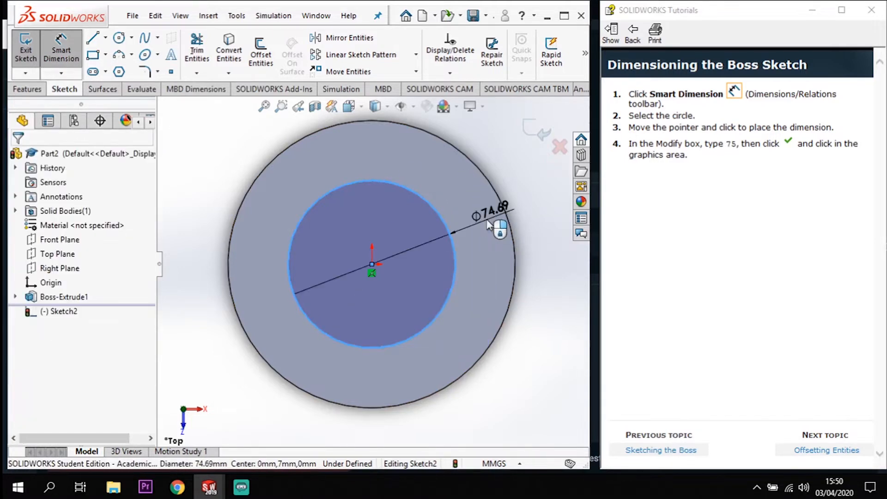
left_click(487, 223)
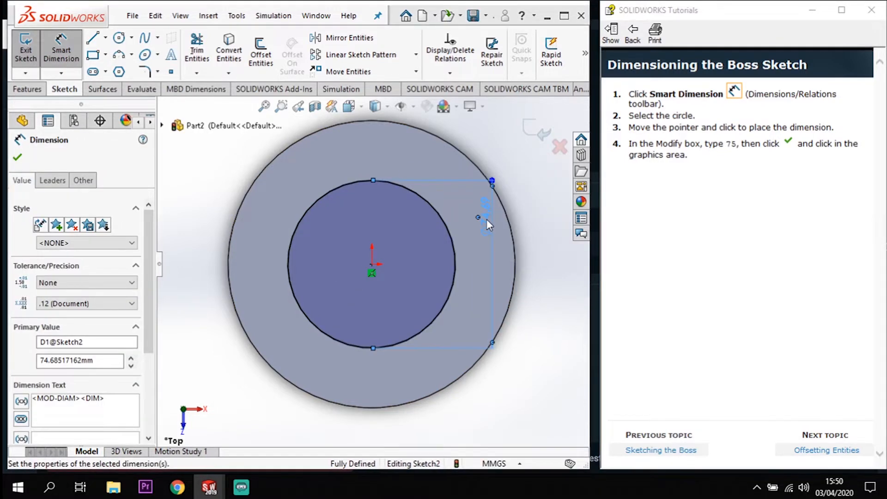
type("75")
key("Return")
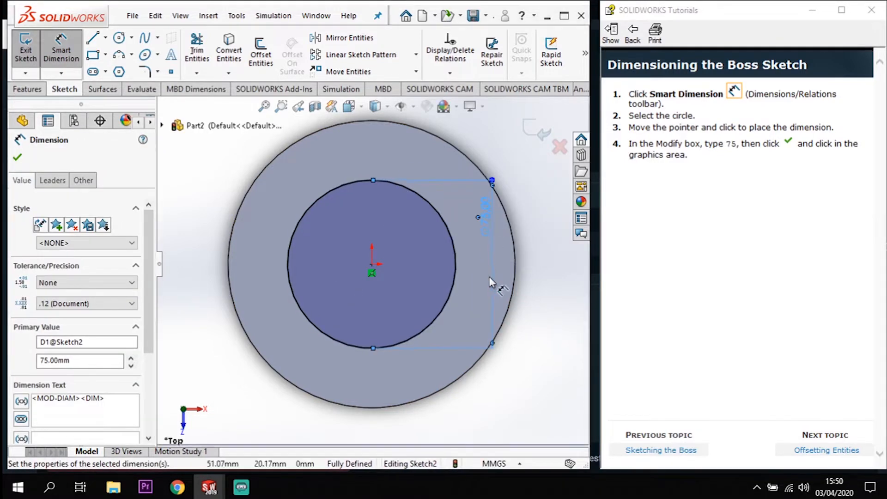
Step: Advance the tutorial to Offsetting Entities and offset the 75 mm circle by 5 mm to the inside
left_click(817, 452)
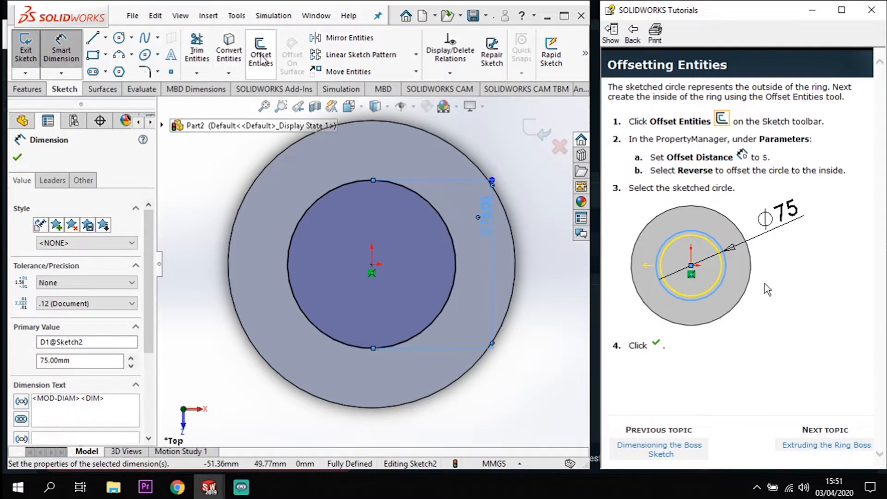
left_click(261, 58)
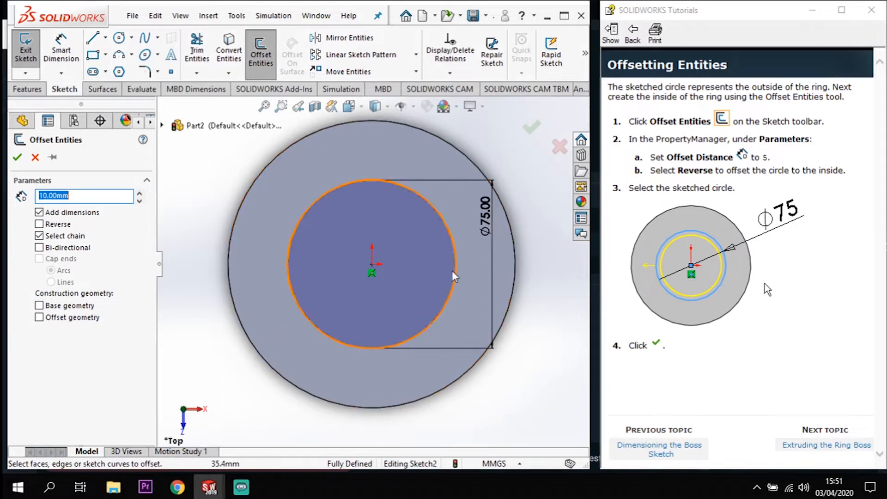
left_click(453, 239)
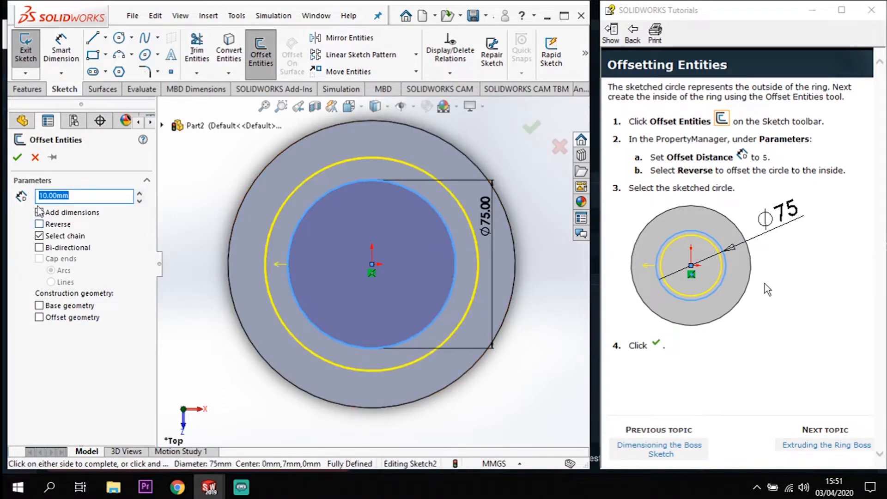
type("5")
key("Return")
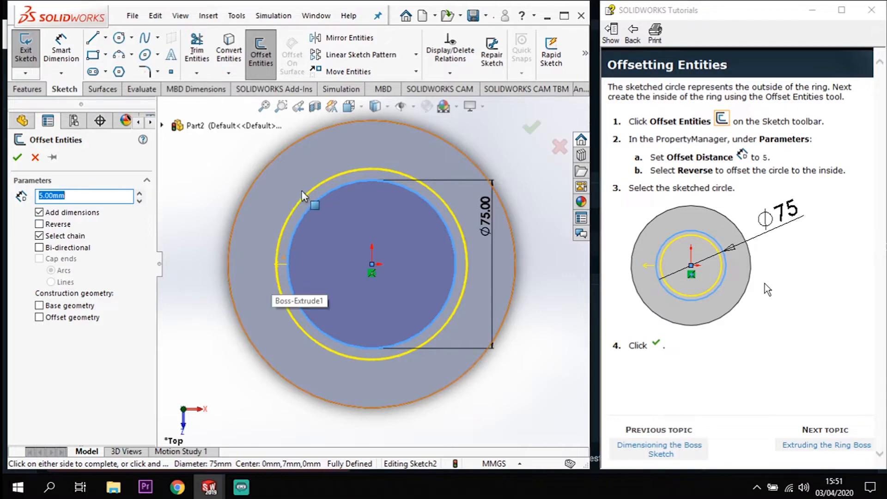
left_click(331, 260)
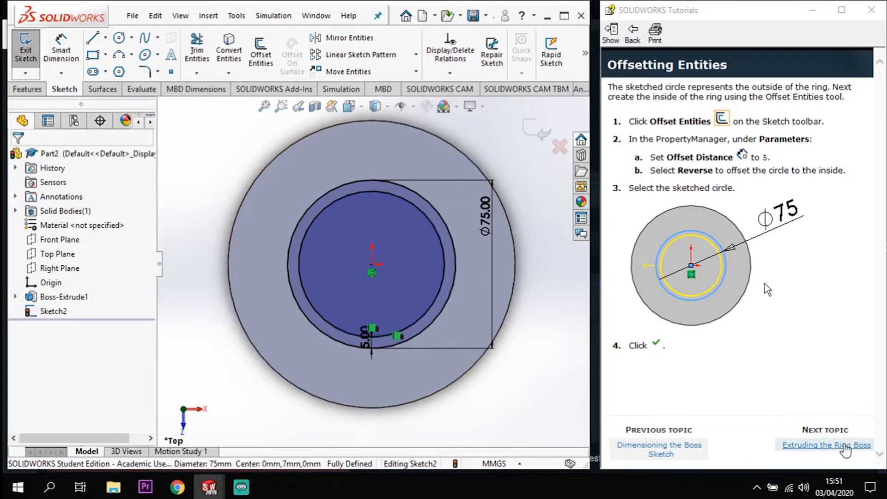
Step: Advance the tutorial to Extruding the Ring Boss, exit the sketch and extrude the ring as a blind boss 12 mm deep
left_click(843, 446)
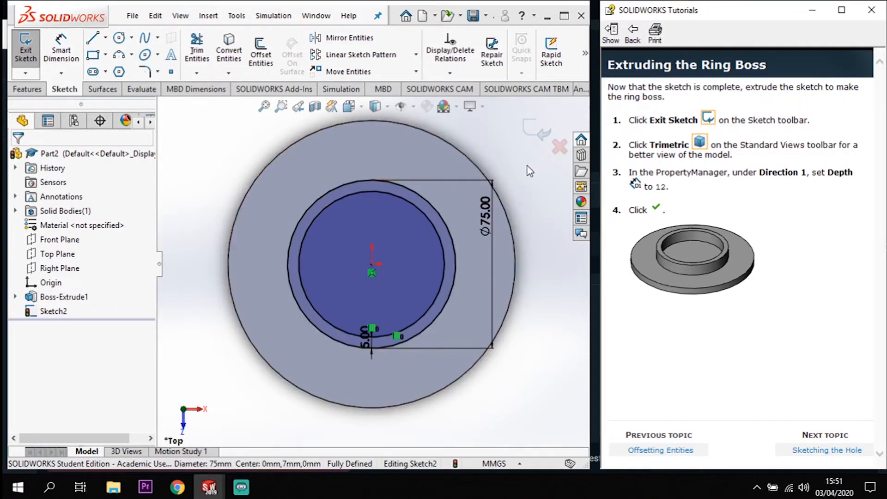
left_click(535, 136)
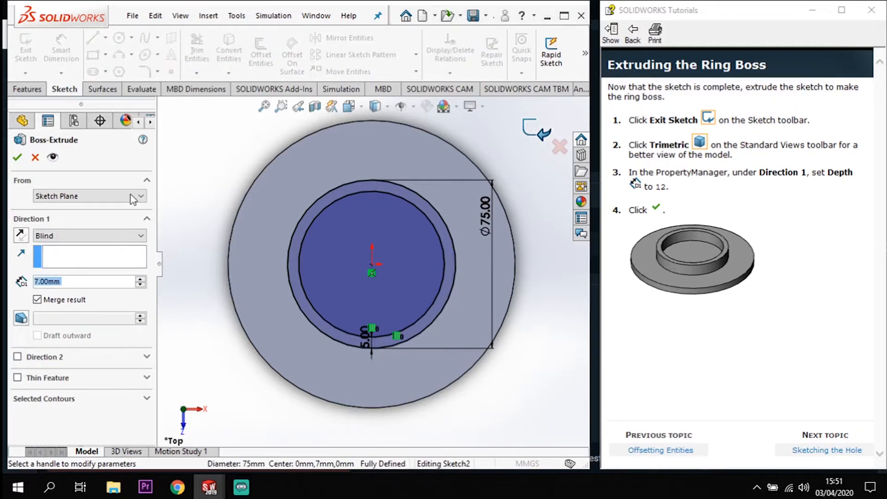
type("12")
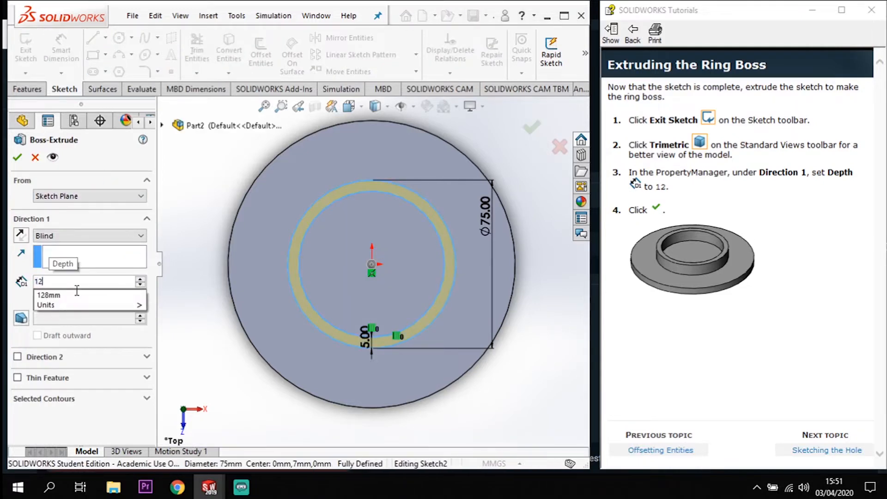
key("Return")
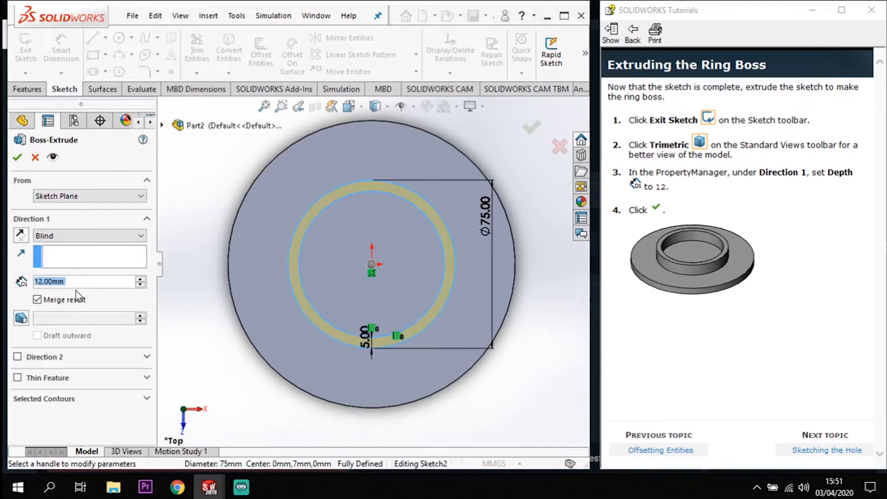
left_click(17, 157)
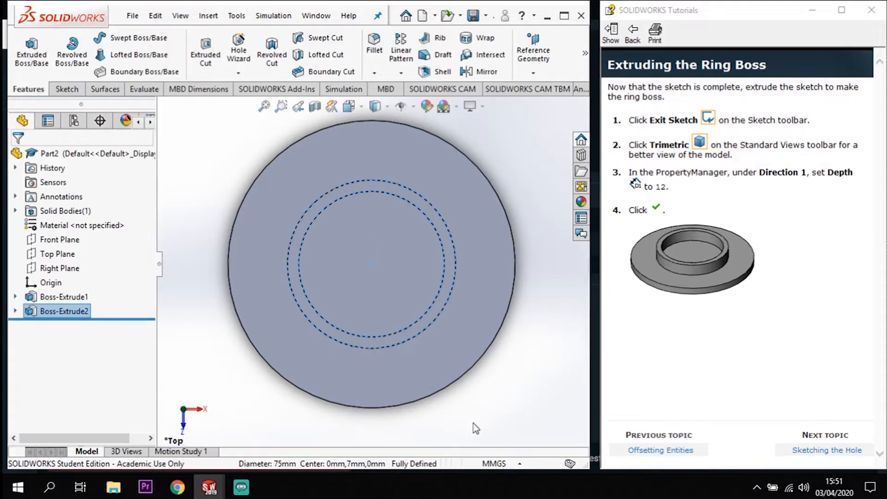
scroll(429, 229, "down", 2)
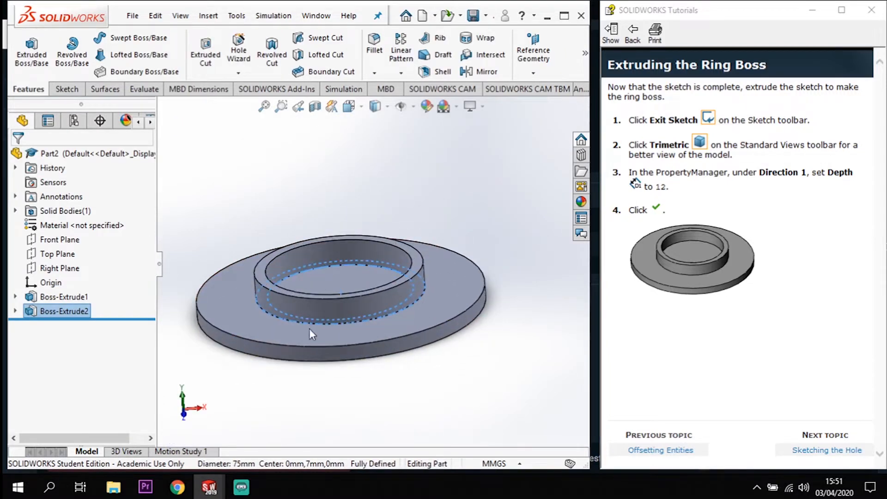
Step: Advance to Sketching the Hole and, for an extruded cut, sketch an origin-centred circle about 41 mm in diameter on the disc's face inside the ring
left_click(834, 451)
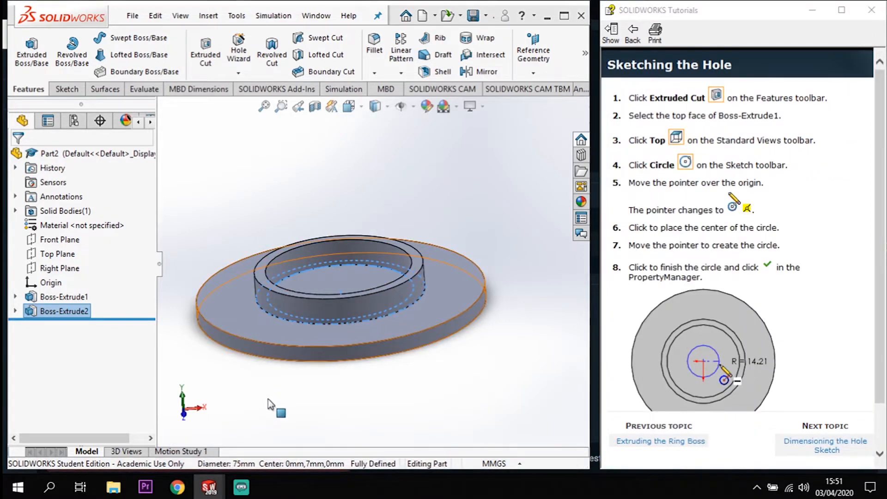
middle_click_drag(273, 319, 305, 354)
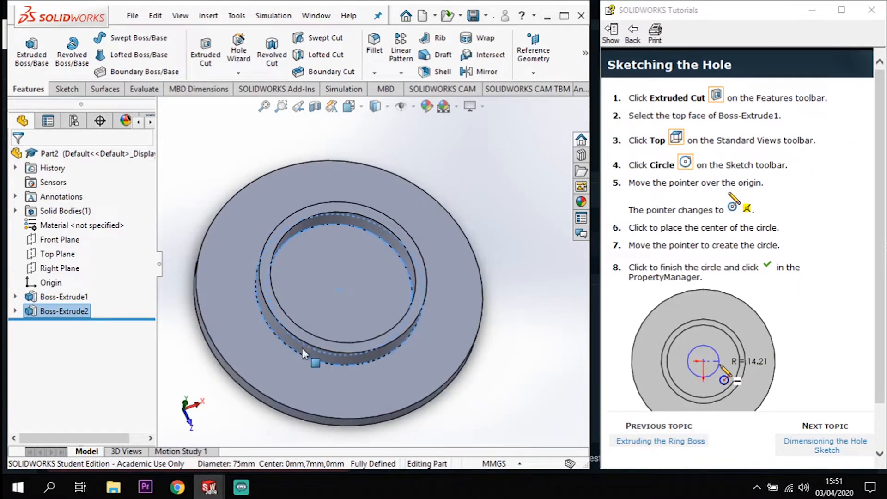
left_click(354, 287)
key("Escape")
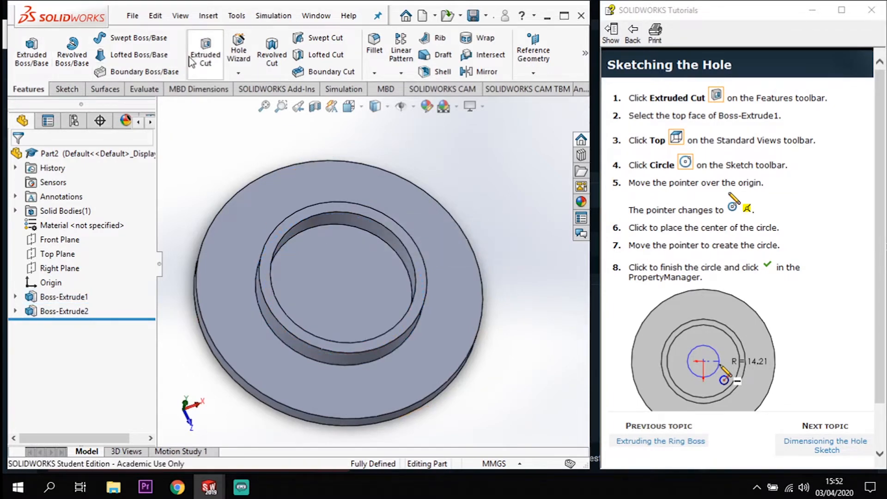
left_click(206, 57)
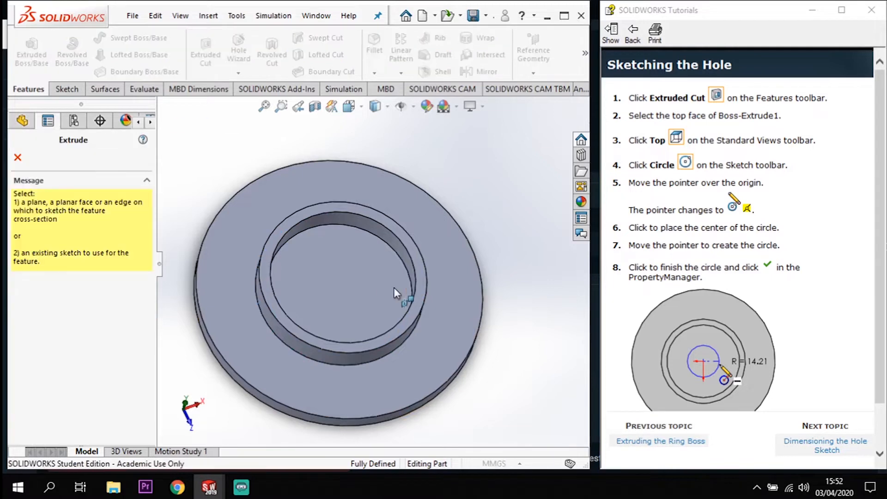
left_click(337, 283)
key("space")
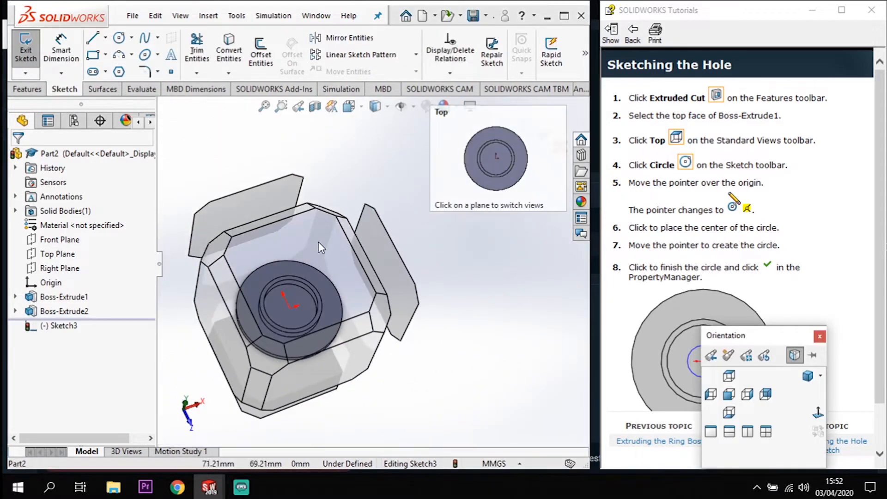
left_click(319, 243)
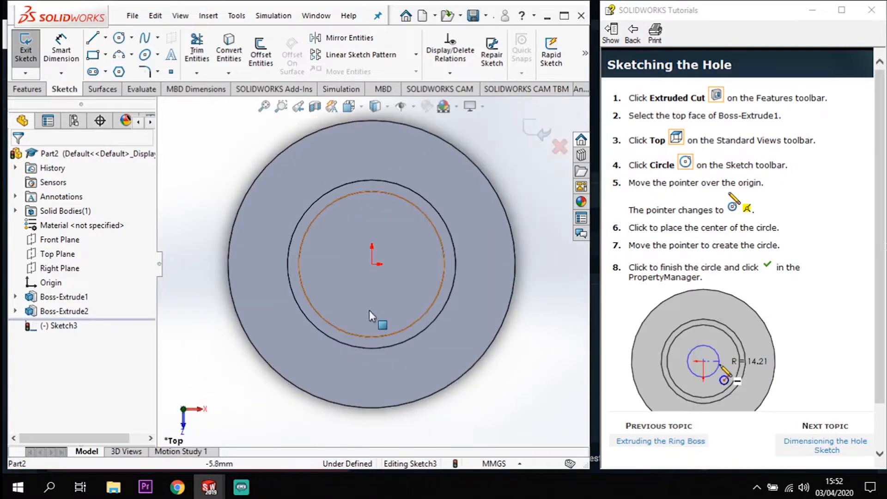
left_click(119, 37)
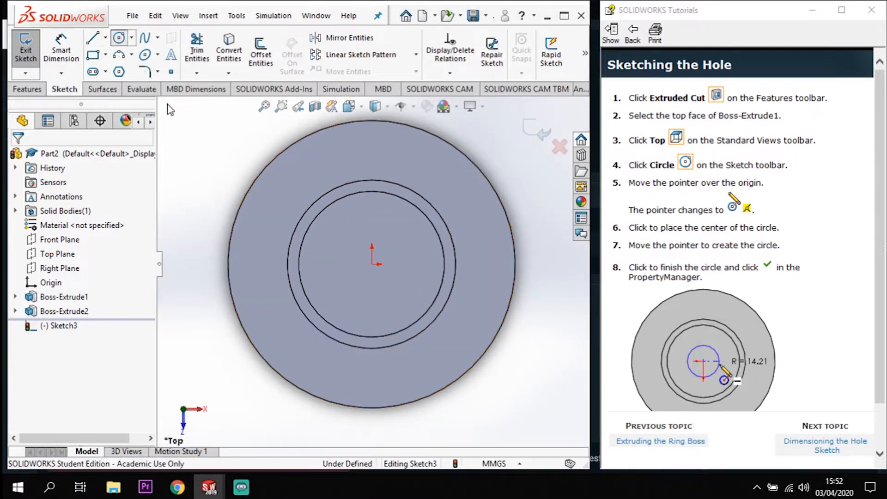
left_click(372, 264)
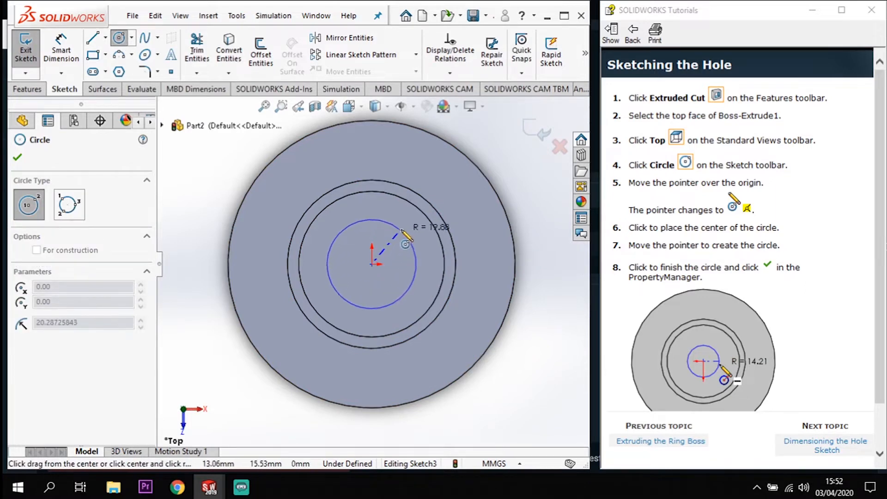
left_click(403, 233)
key("Escape")
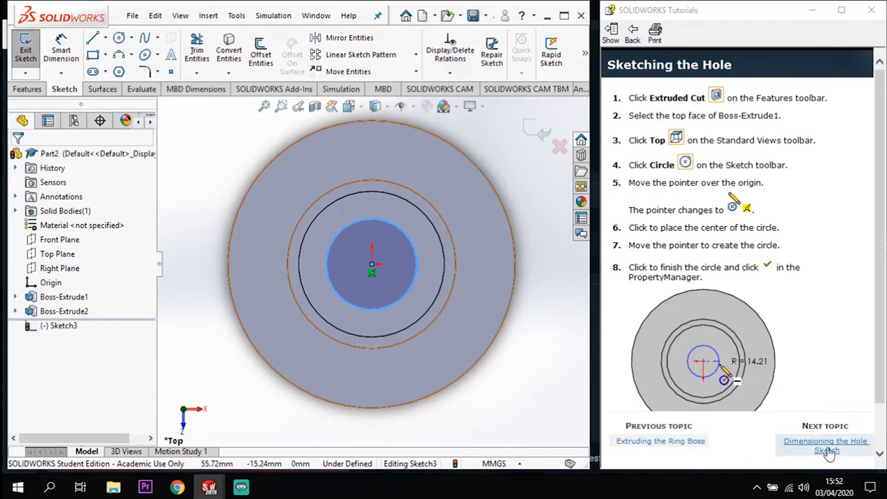
Step: Advance the tutorial to Dimensioning the Hole Sketch and dimension the hole circle's diameter as 25 mm
left_click(831, 449)
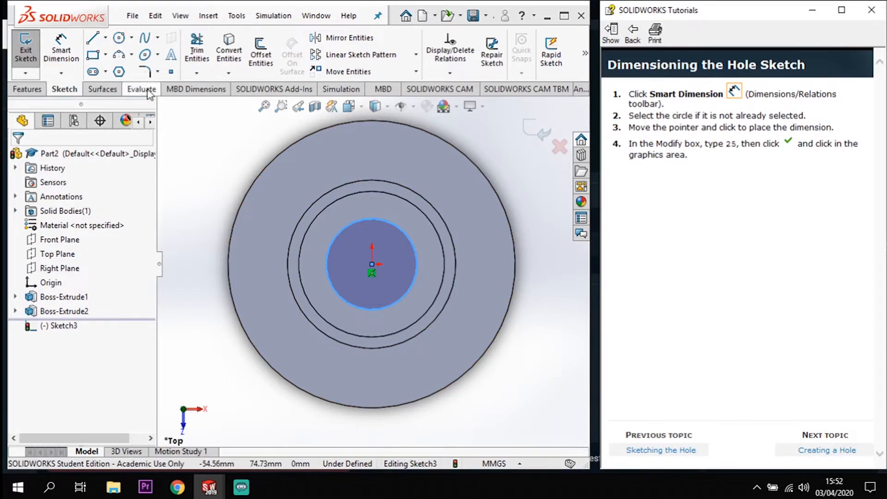
left_click(61, 50)
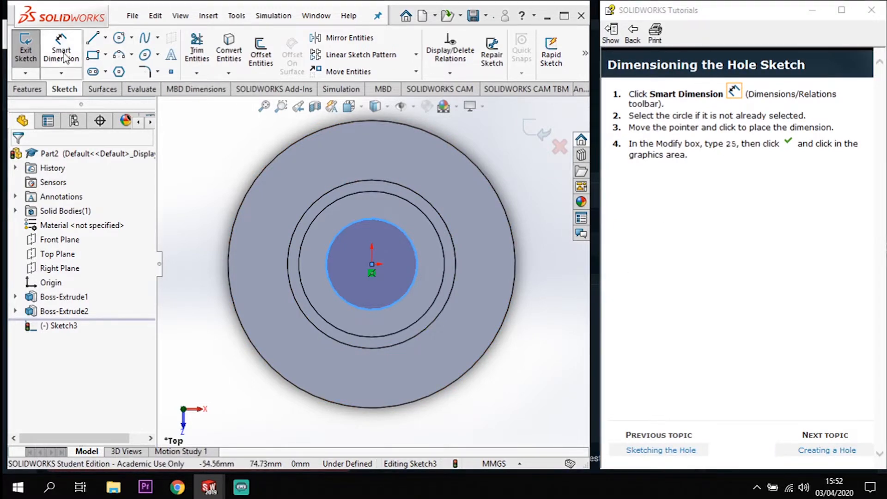
left_click(411, 238)
left_click(462, 196)
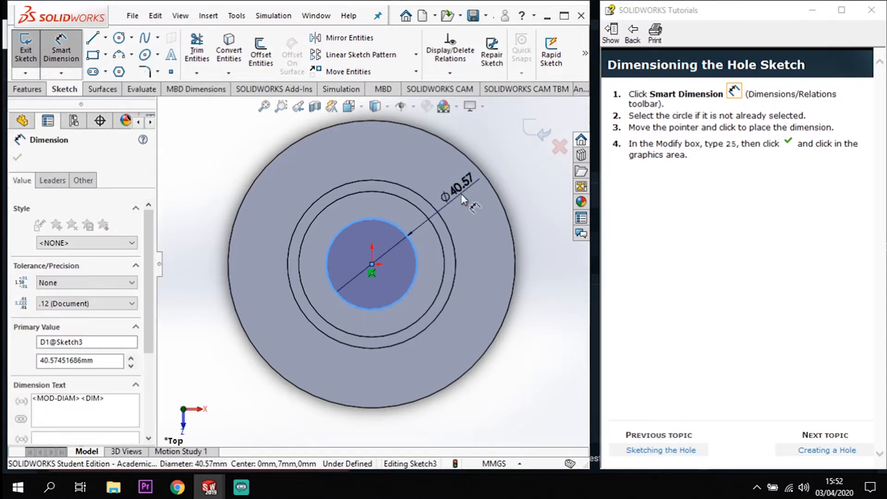
type("25")
key("Return")
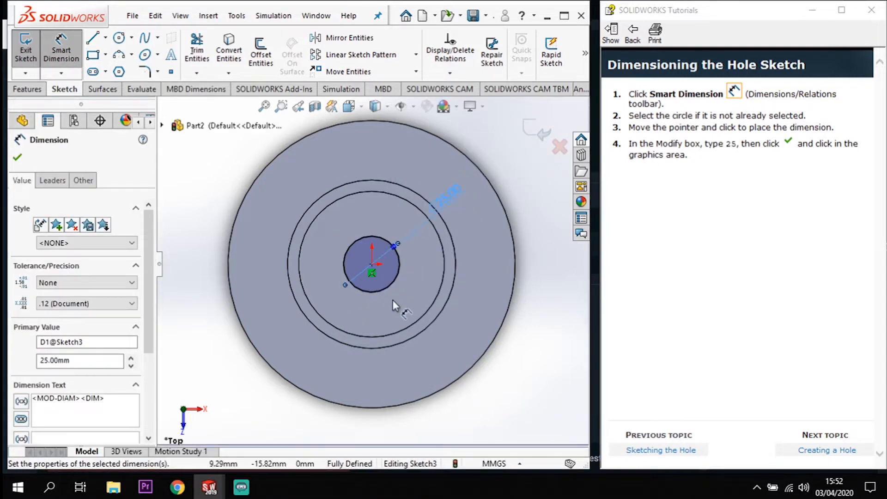
Step: Exit the hole sketch and cut the 25 mm circle through the disc with the Through All end condition
left_click(28, 89)
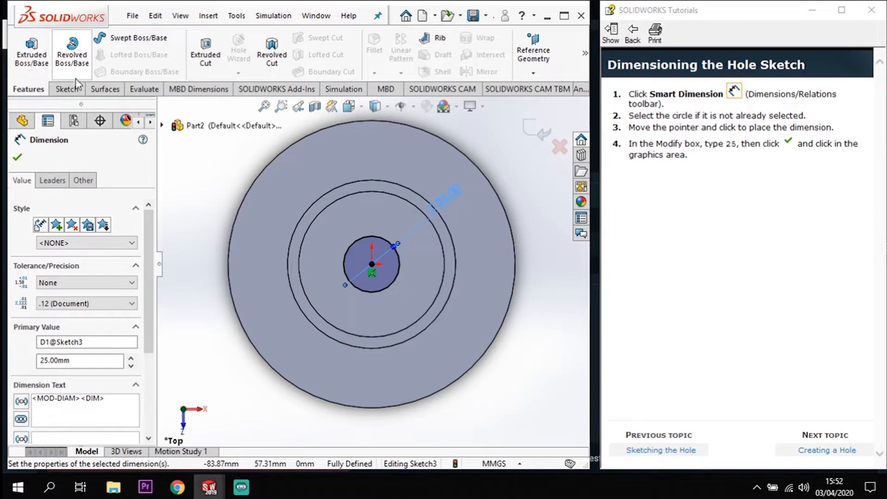
left_click(536, 135)
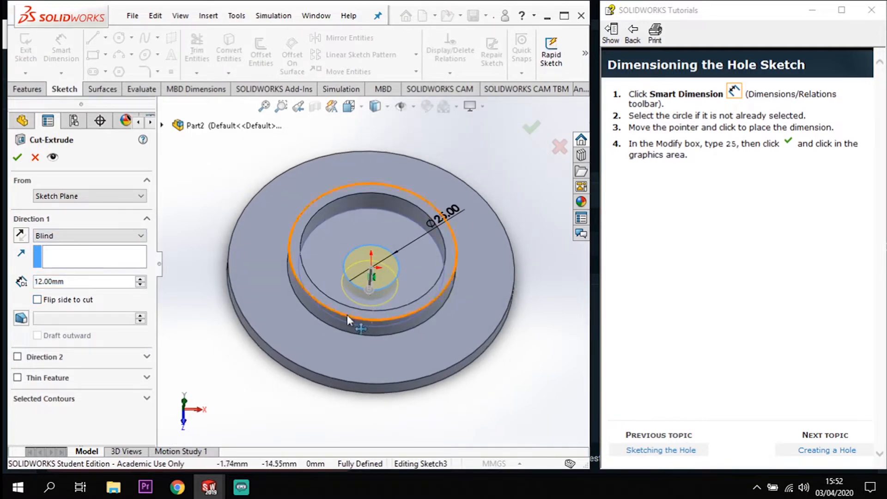
left_click(102, 236)
left_click(54, 255)
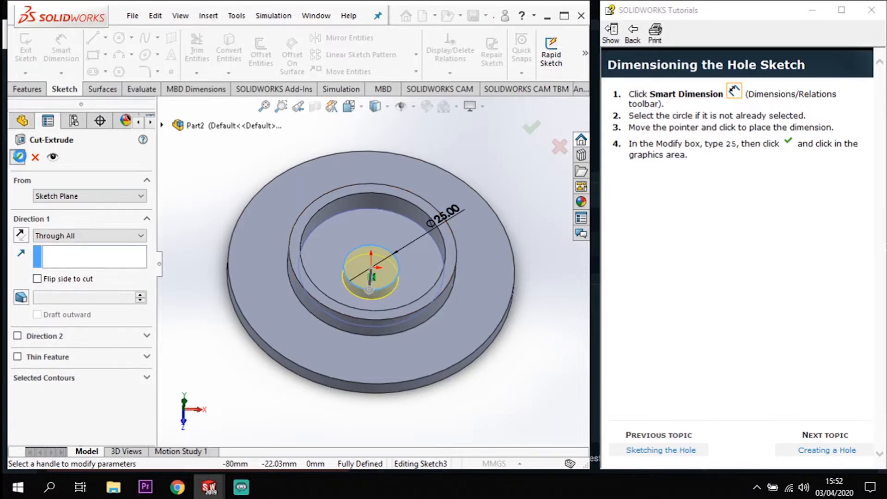
left_click(17, 157)
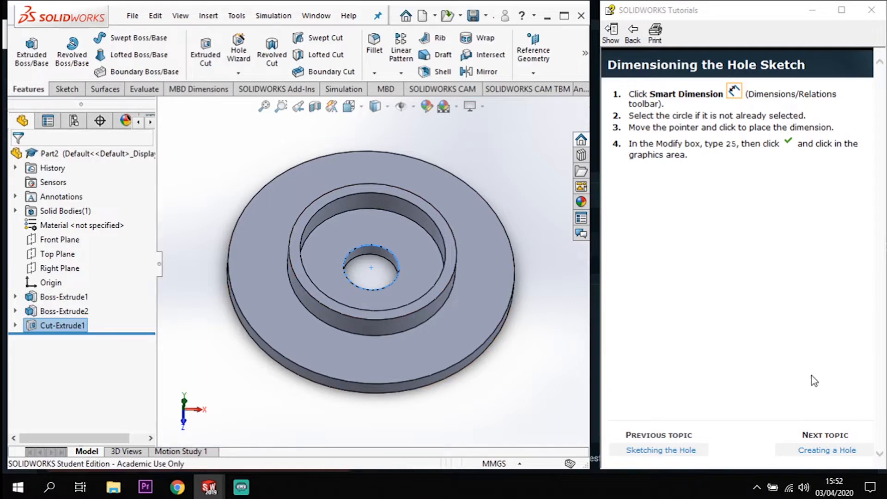
Step: Advance the tutorial to Adding Fillets and apply a 2 mm constant size fillet to the ring boss's top face and the base's outside face
left_click(826, 449)
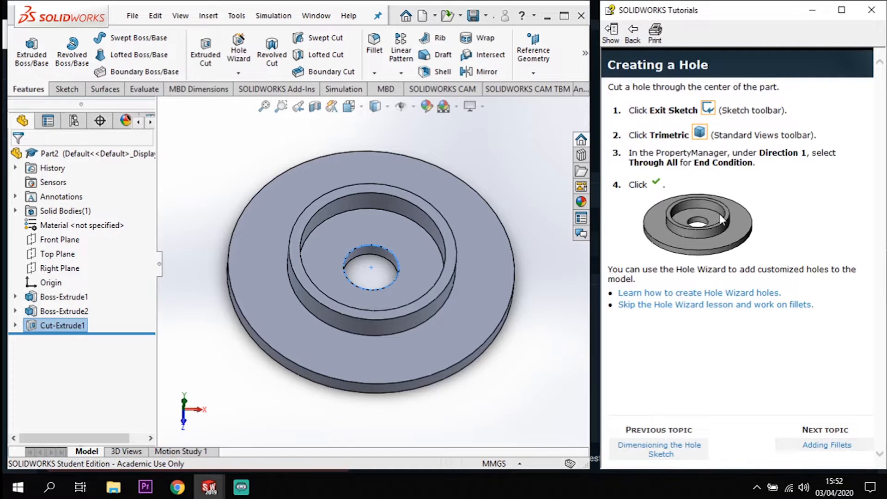
left_click(812, 445)
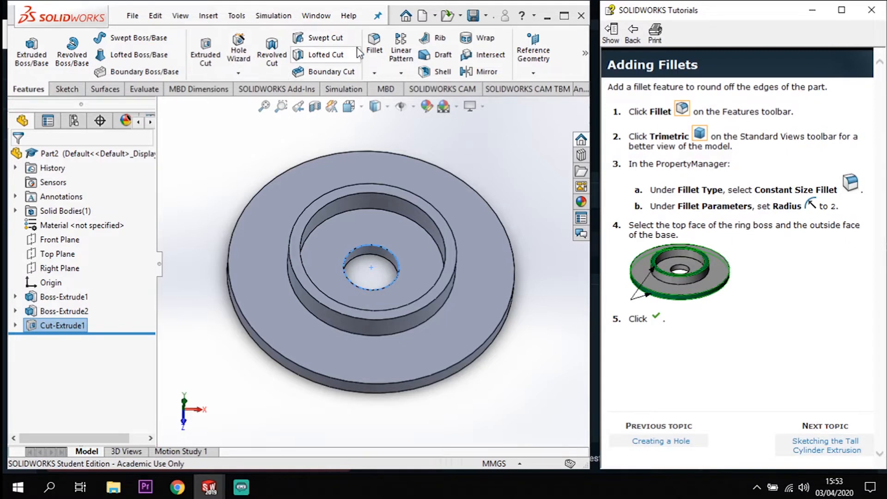
left_click(374, 46)
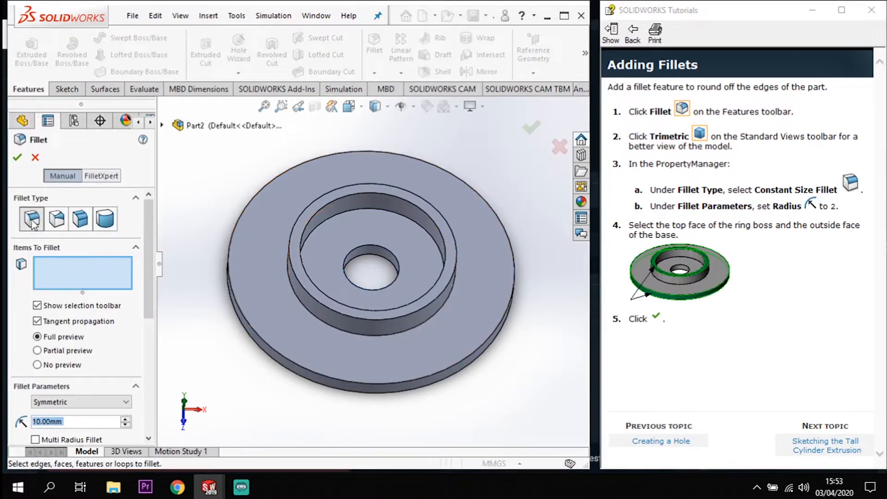
left_click(319, 298)
middle_click_drag(307, 360, 297, 328)
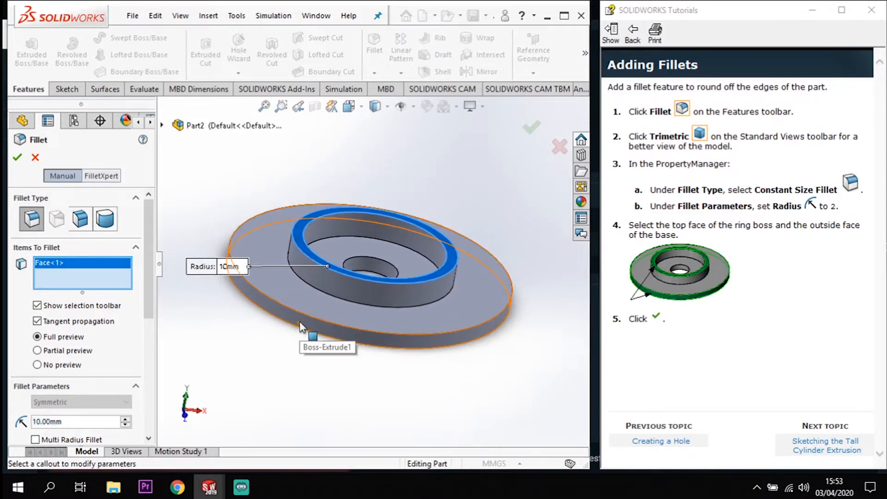
left_click(300, 324)
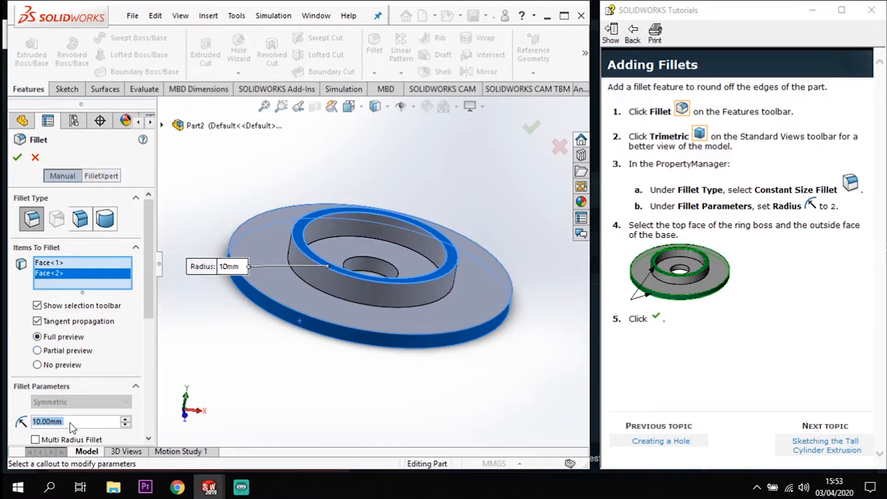
type("2")
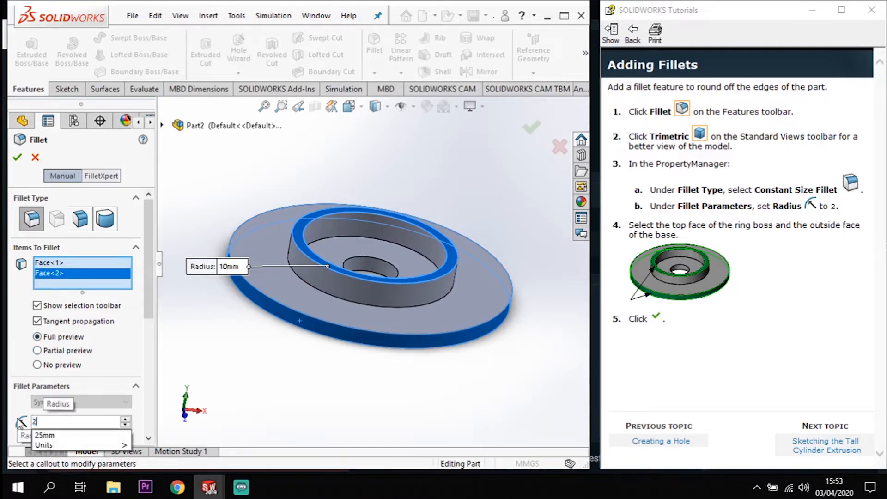
key("Return")
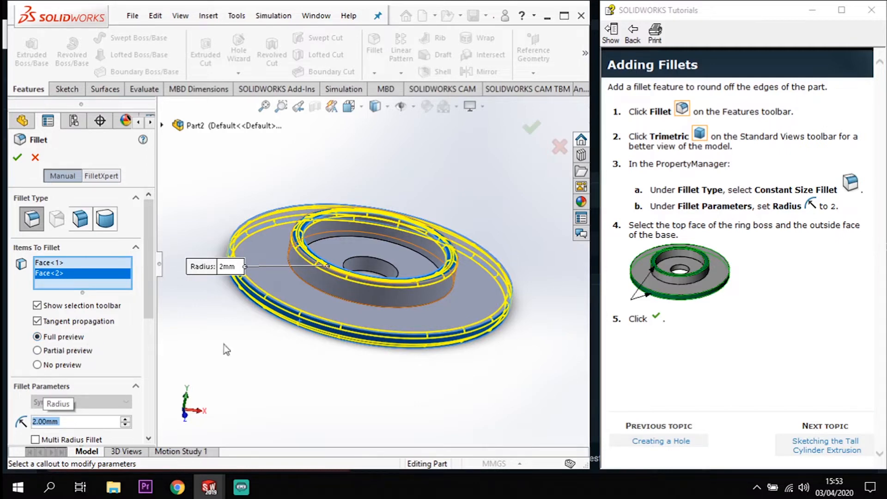
left_click(18, 157)
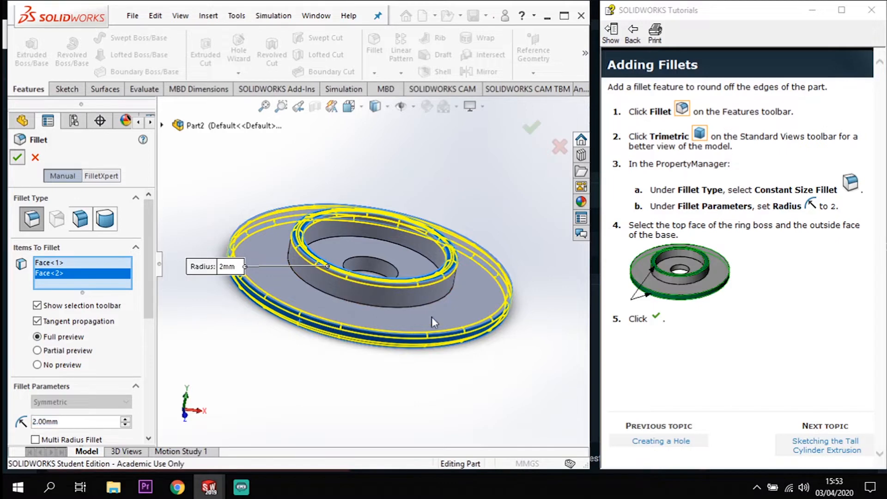
Step: Advance to Sketching the Tall Cylinder Extrusion and, for an extruded boss, sketch a vertical centerline about 50 mm long from the origin on the base's top face
left_click(844, 450)
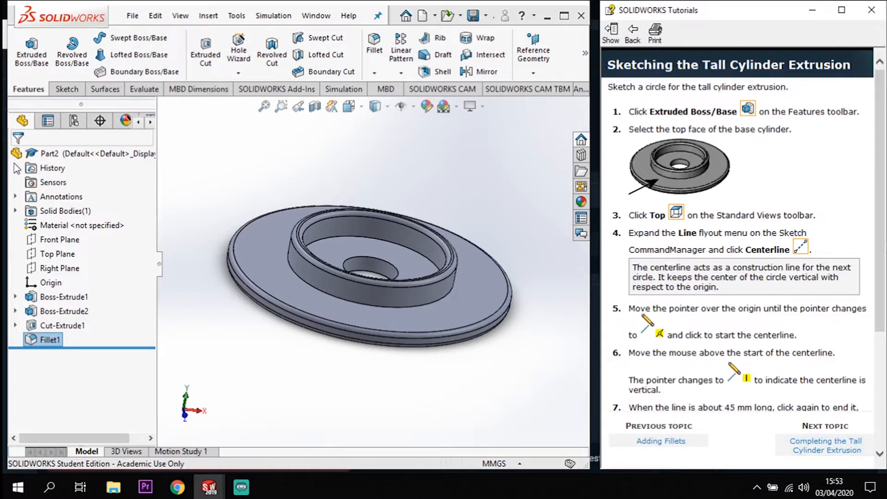
left_click(32, 52)
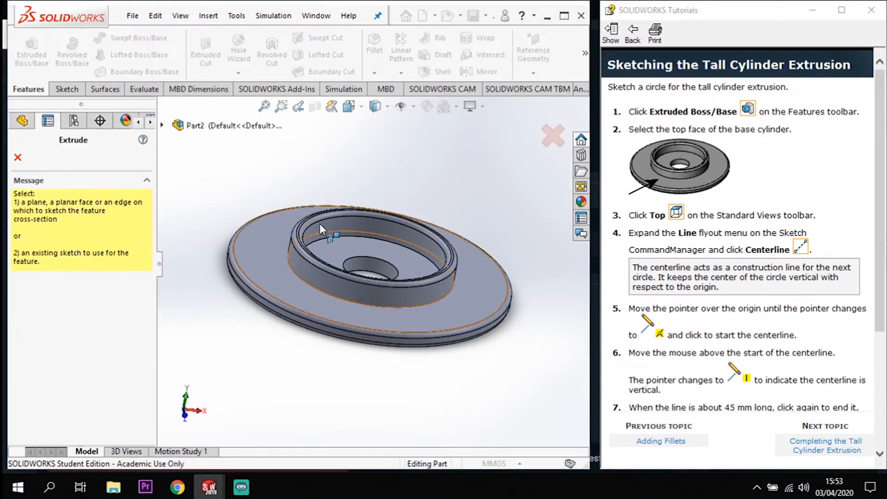
key("space")
key("Escape")
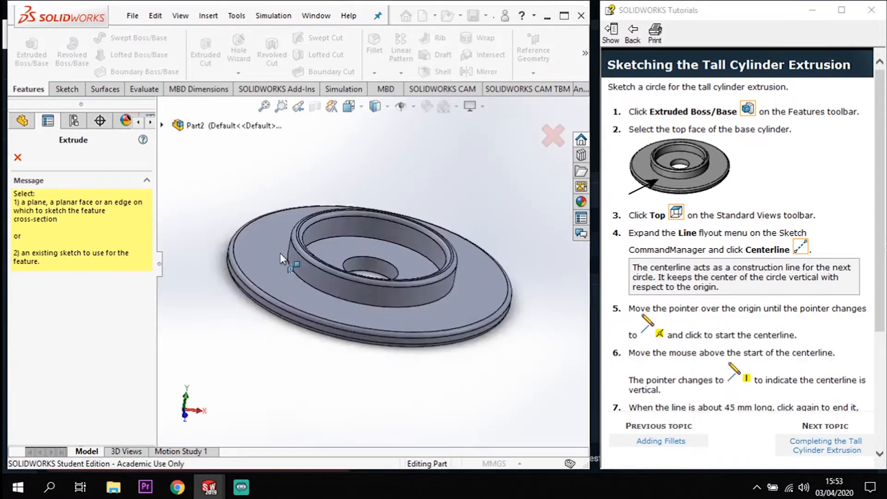
key("ctrl+5")
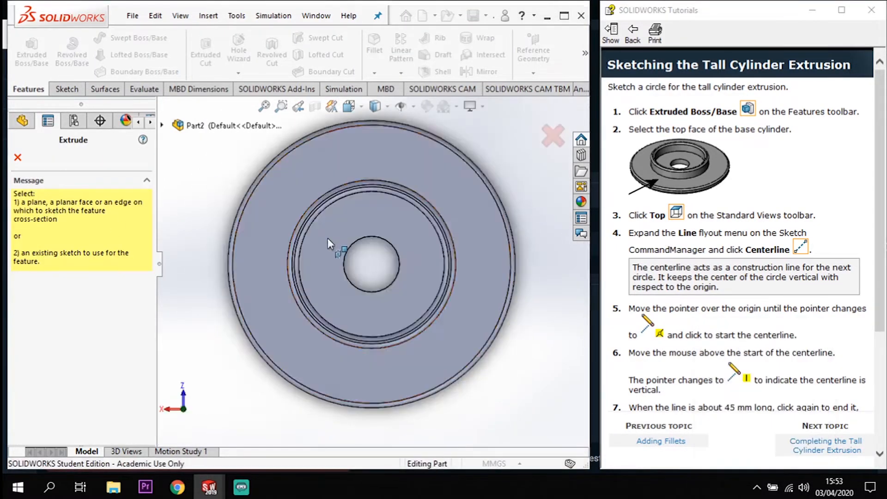
left_click(360, 208)
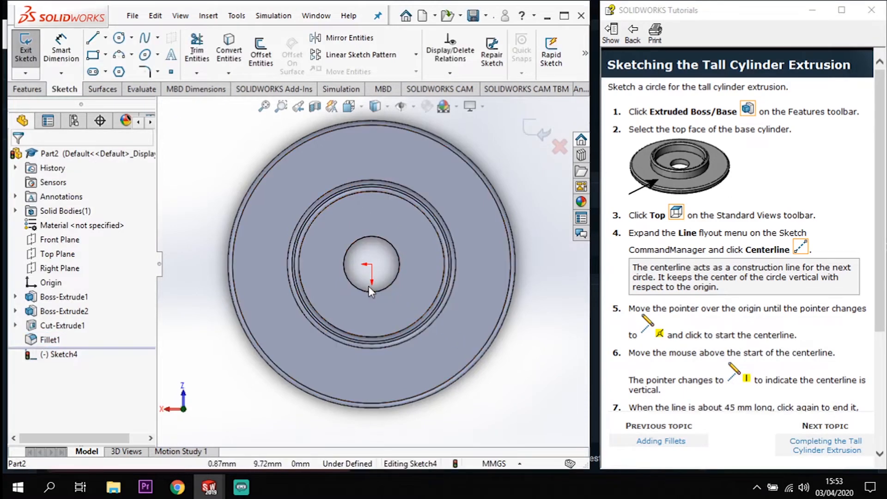
left_click(105, 38)
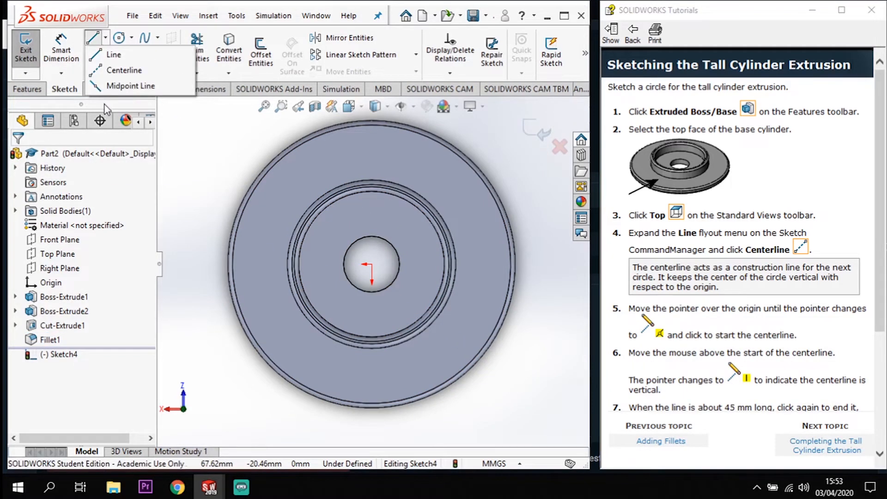
left_click(123, 69)
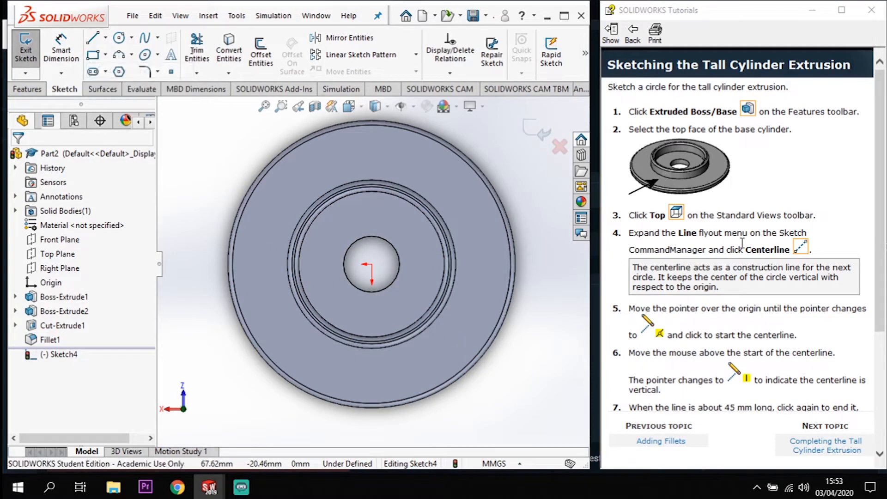
left_click(374, 268)
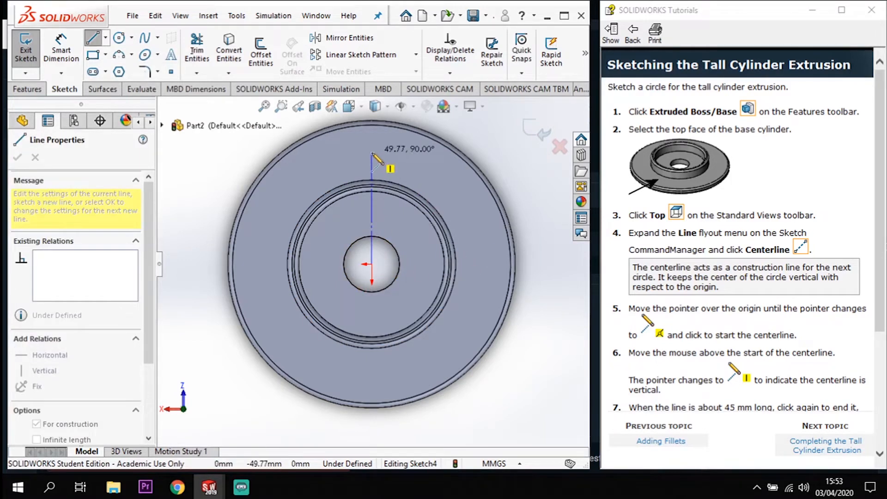
left_click(372, 153)
key("Escape")
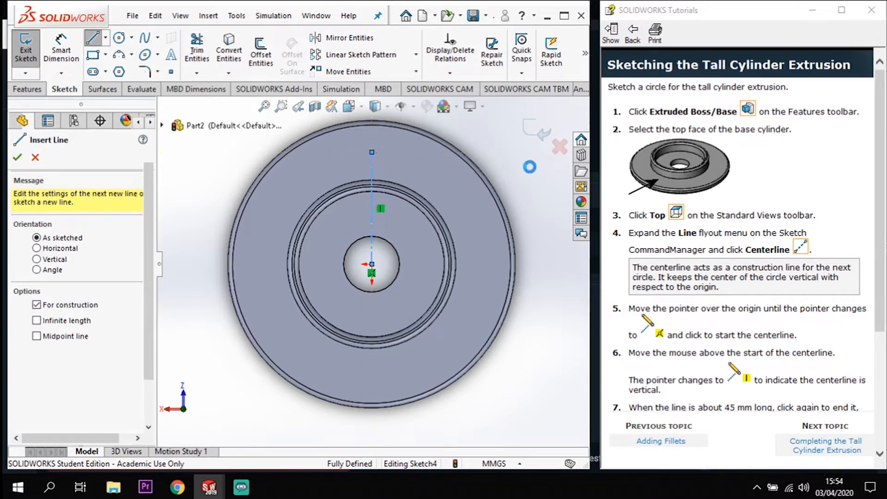
key("Escape")
Step: Sketch a circle about 31 mm in diameter centred on the centerline's outer endpoint
left_click(118, 38)
left_click(372, 152)
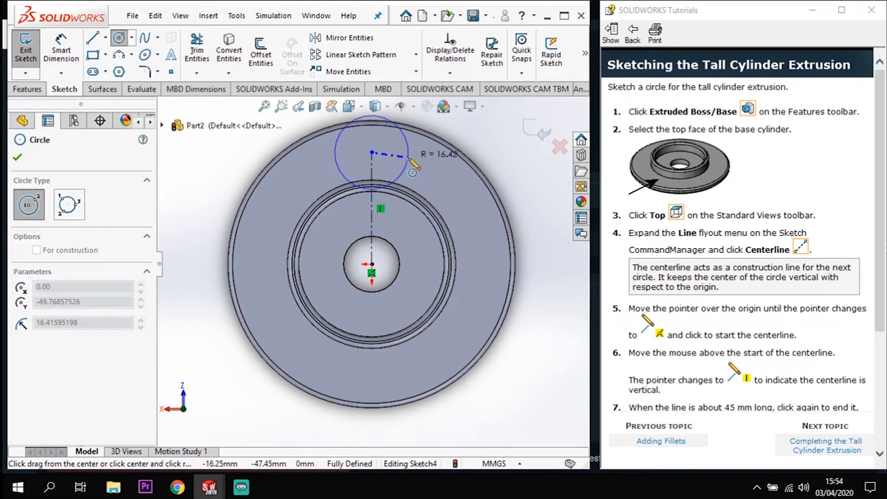
left_click(405, 158)
key("Escape")
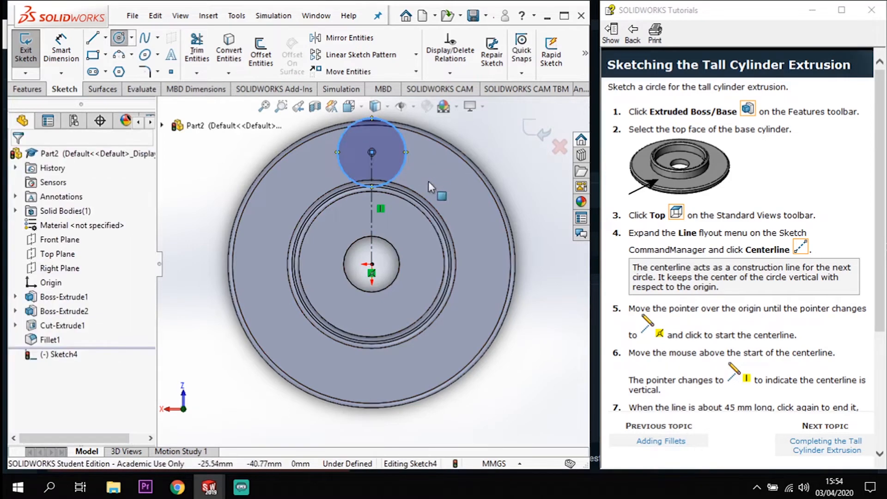
Step: Advance the tutorial to Dimensioning the Tall Cylinder Sketch and dimension the vertical centerline's length as 35 mm
left_click(852, 439)
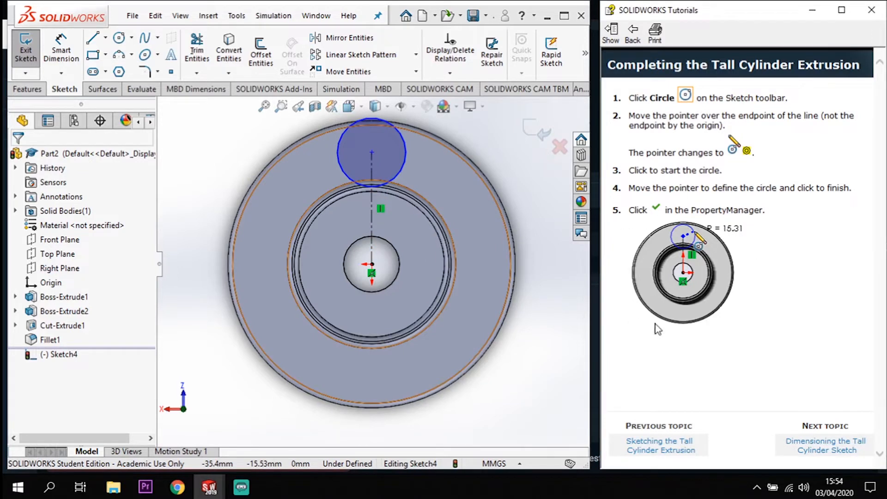
left_click(840, 444)
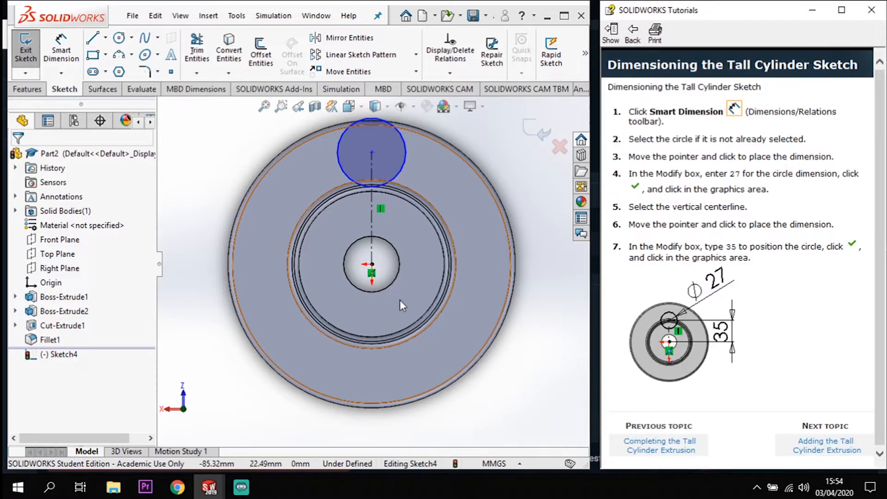
left_click(61, 49)
left_click(372, 221)
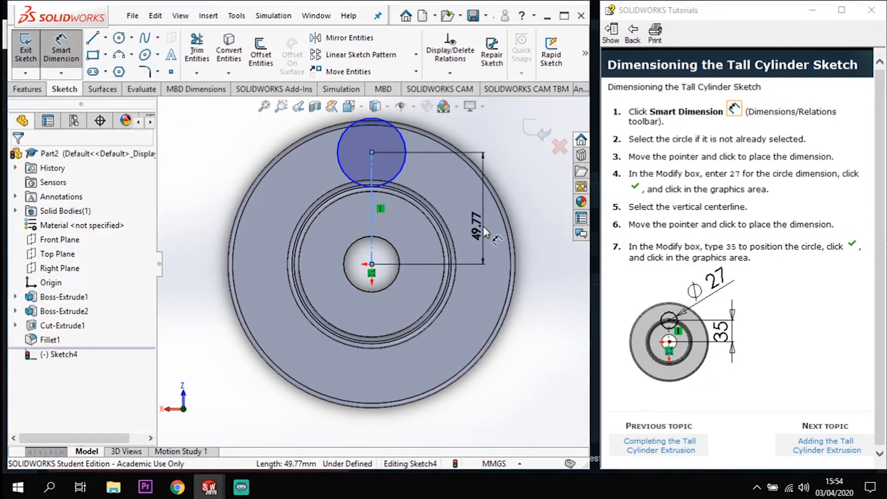
left_click(483, 229)
type("35")
key("Return")
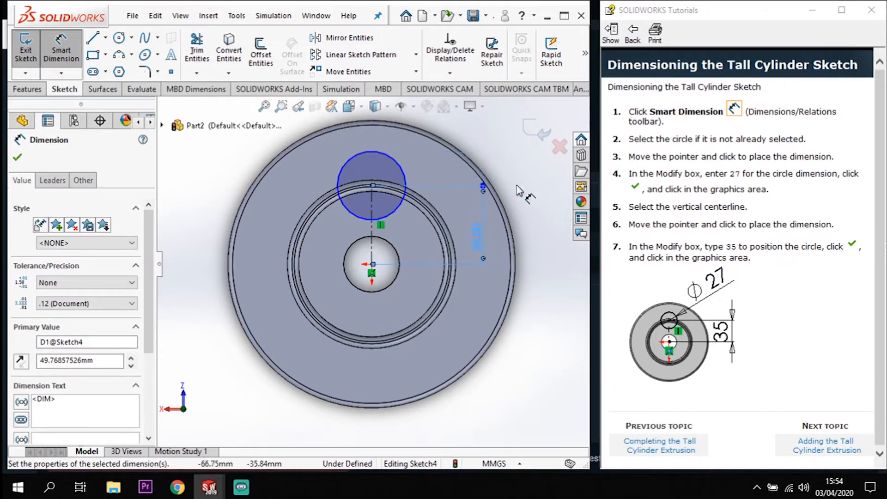
Step: Dimension the tall cylinder circle's diameter as 27 mm
left_click(400, 164)
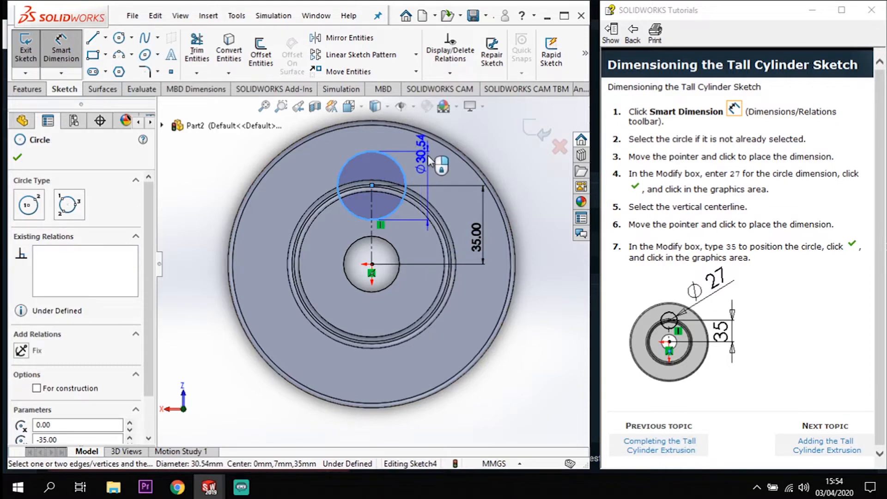
left_click(428, 160)
type("27")
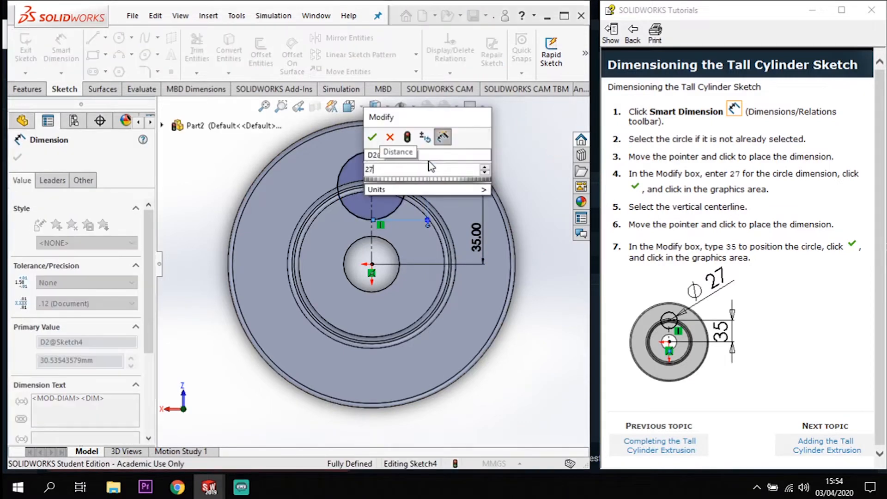
key("Return")
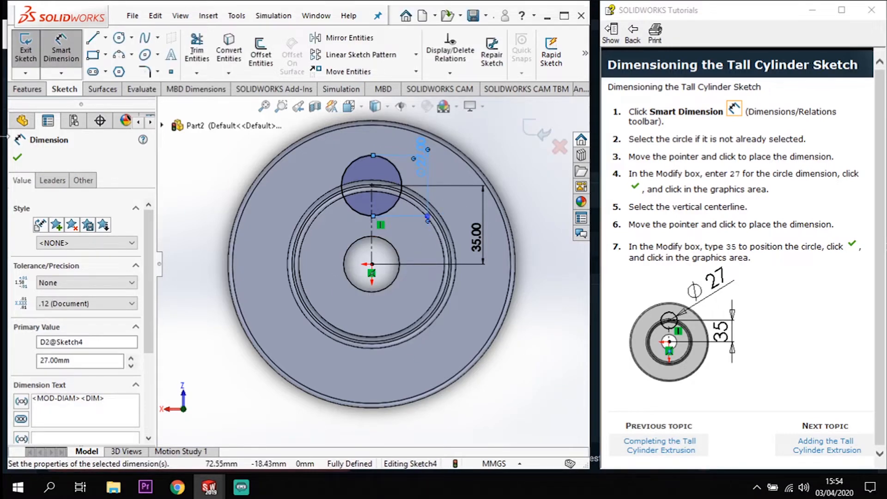
Step: Advance the tutorial to Adding the Tall Cylinder Extrusion and extrude the 27 mm circle to a depth of 30 mm
left_click(534, 136)
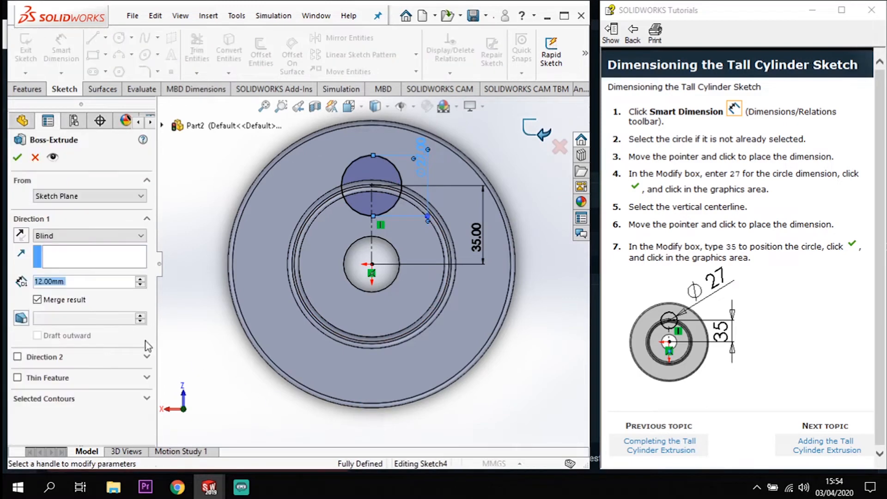
middle_click_drag(353, 417, 367, 342)
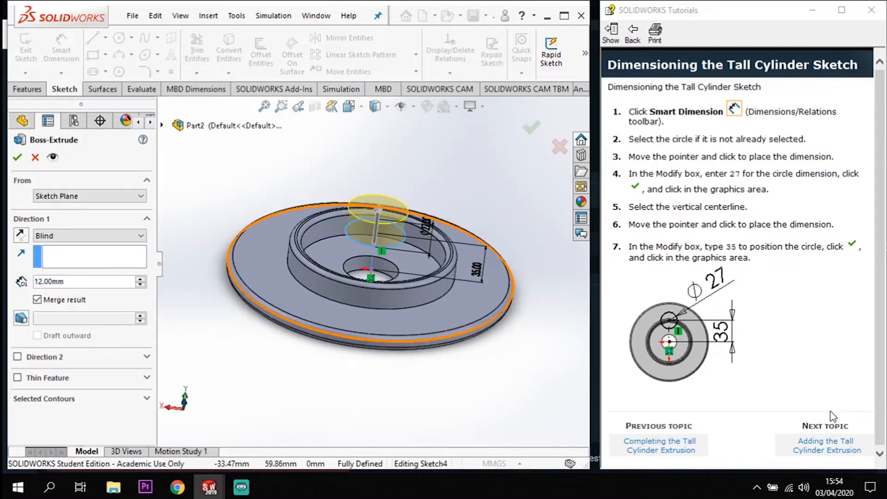
left_click(826, 448)
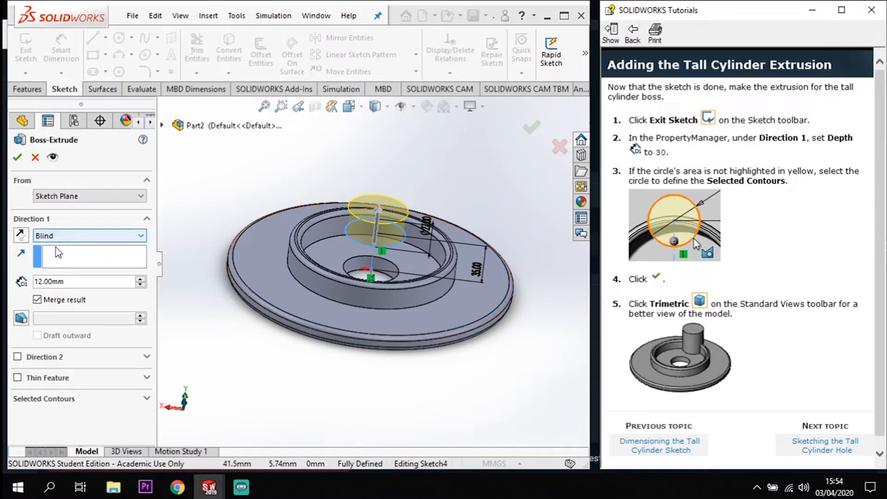
left_click(79, 281)
left_click(78, 281)
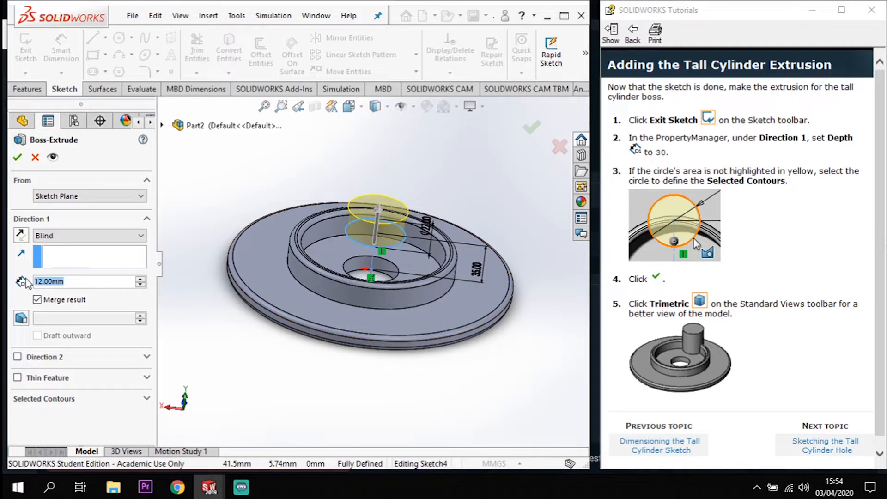
type("30")
key("Return")
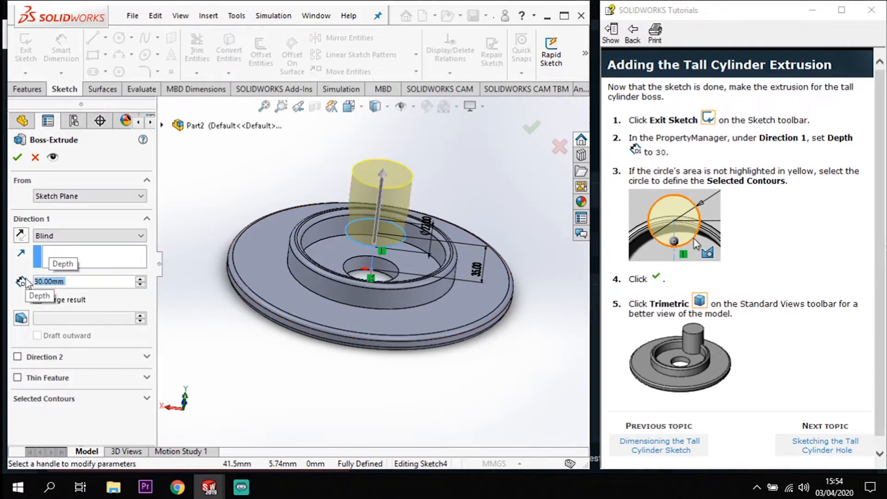
left_click(17, 157)
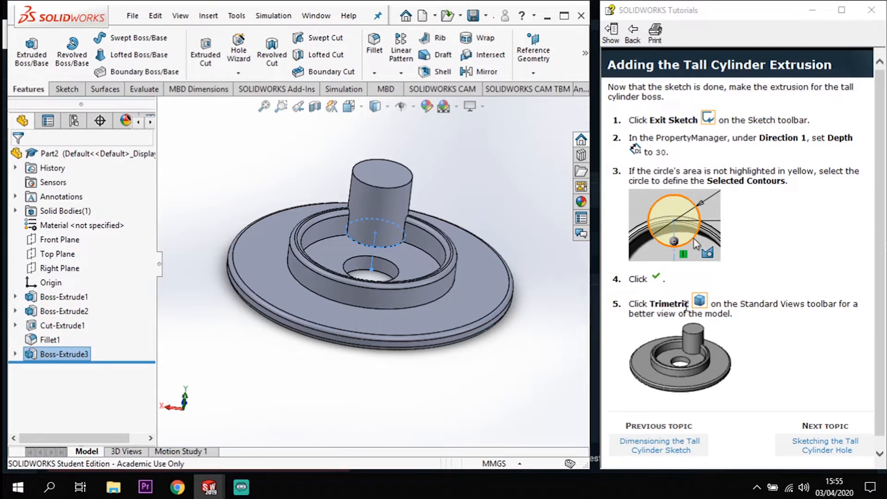
Step: Set the model's orientation to Trimetric and clear the selection
key("space")
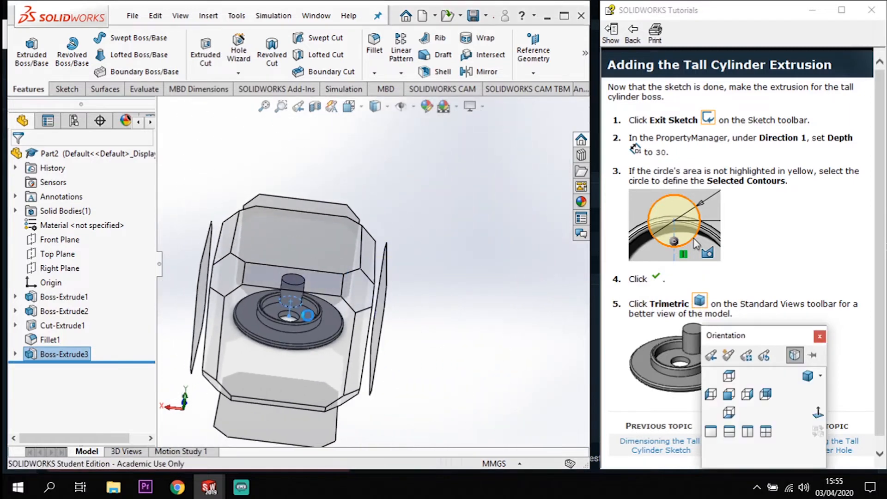
left_click(820, 375)
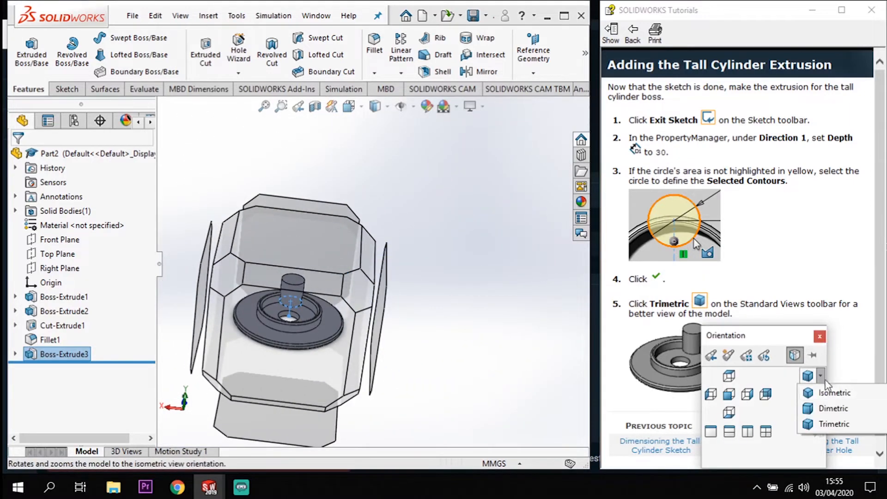
left_click(825, 424)
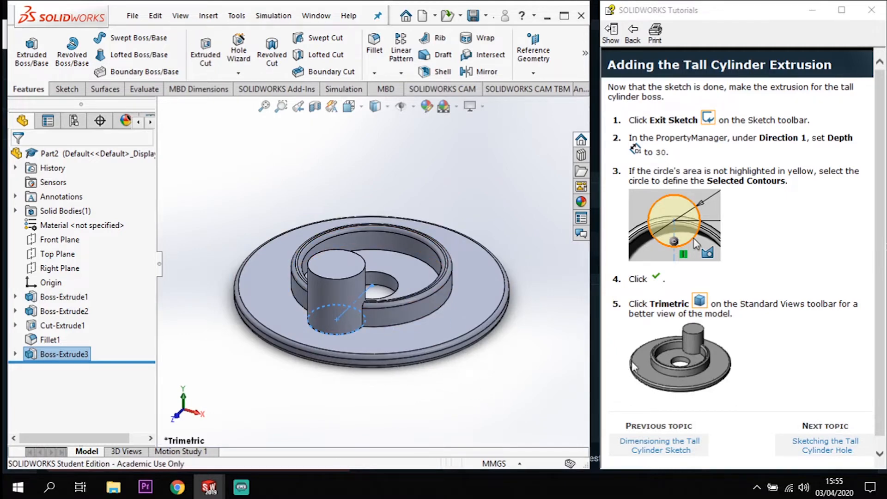
left_click(439, 386)
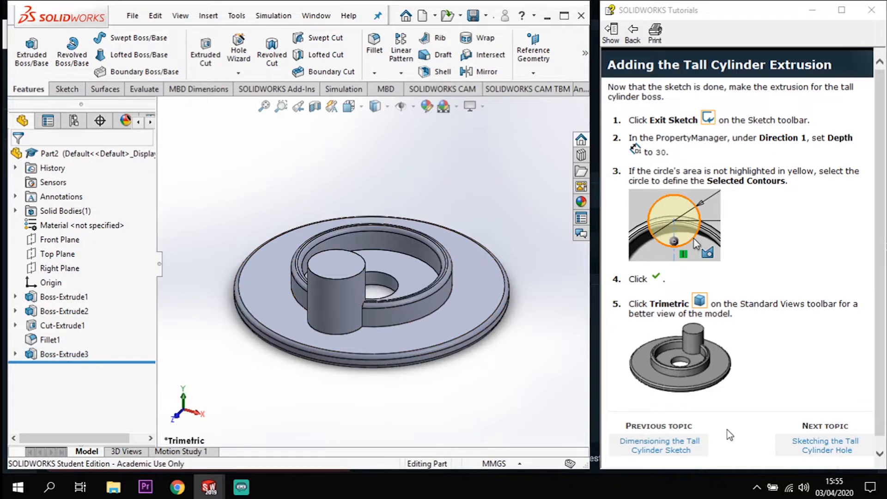
Step: Advance to Sketching the Tall Cylinder Hole and, for an extruded cut, sketch a concentric circle about 17 mm in diameter on the cylinder's top face
left_click(831, 446)
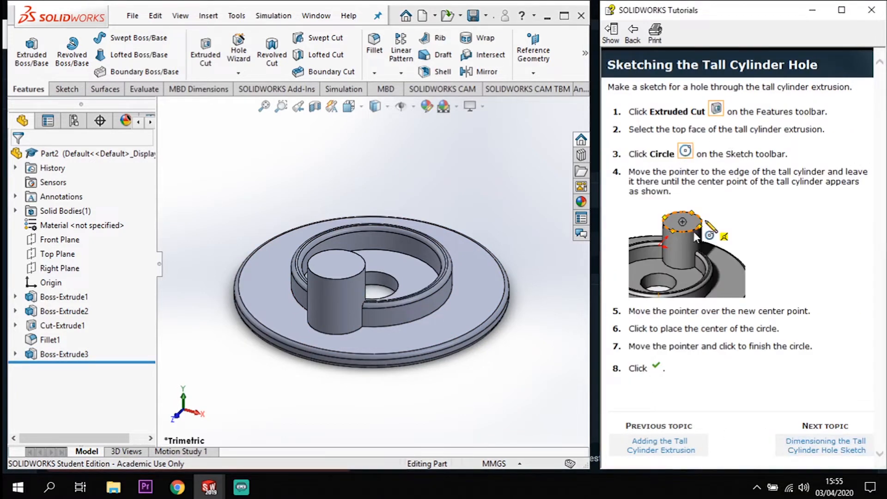
left_click(205, 54)
left_click(331, 269)
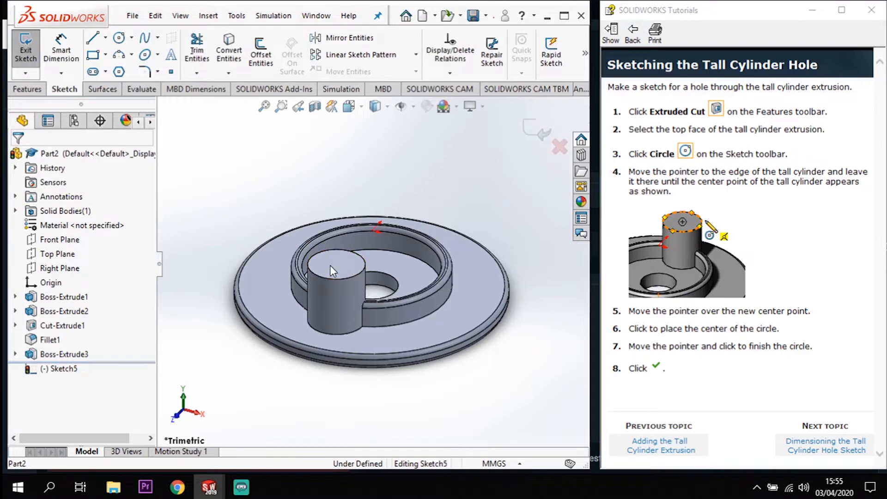
left_click(120, 40)
mouse_move(353, 278)
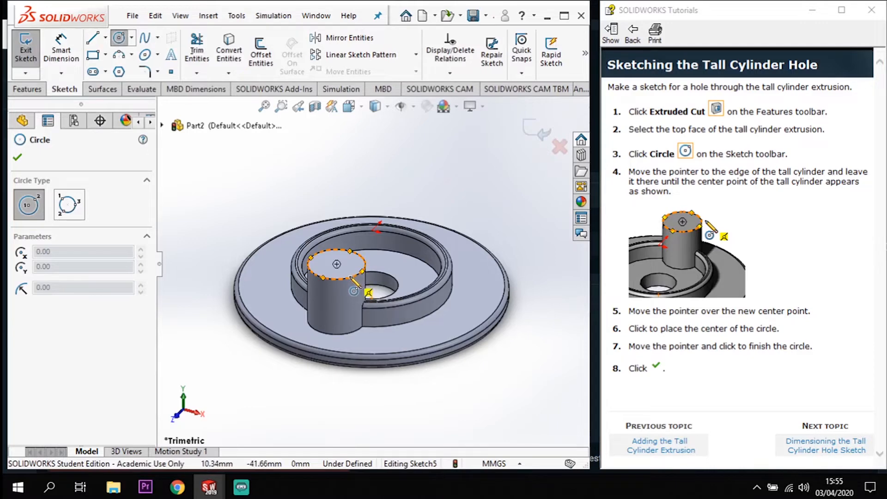
left_click(336, 264)
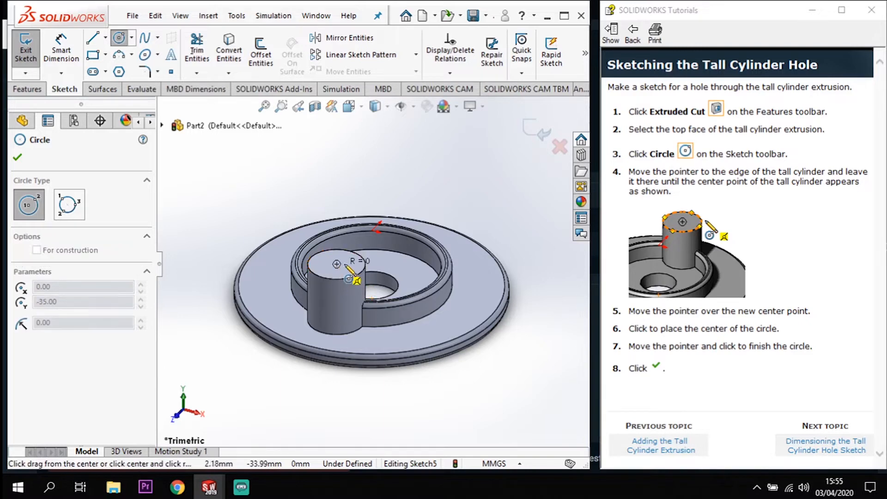
left_click(358, 272)
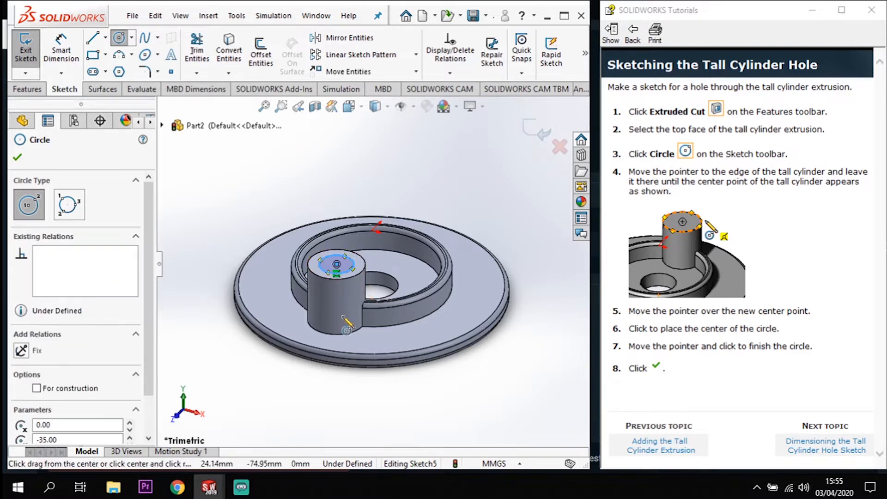
Step: Dimension the hole circle's diameter as 15 mm, advancing the tutorial to Dimensioning the Tall Cylinder Hole Sketch
scroll(355, 268, "down", 6)
scroll(359, 274, "up", 2)
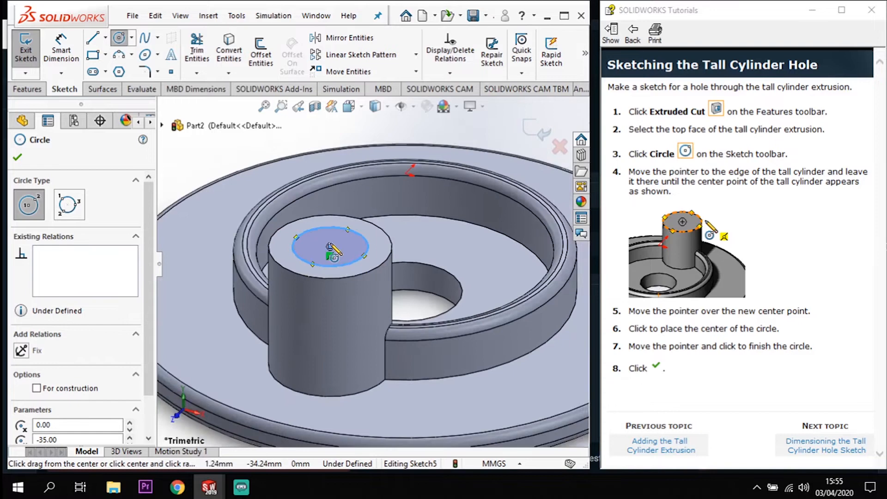
left_click(78, 68)
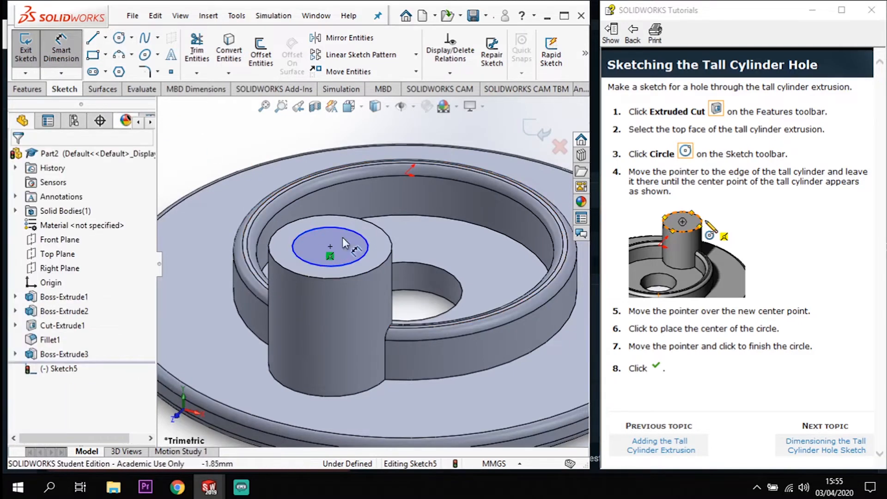
left_click(369, 247)
left_click(421, 224)
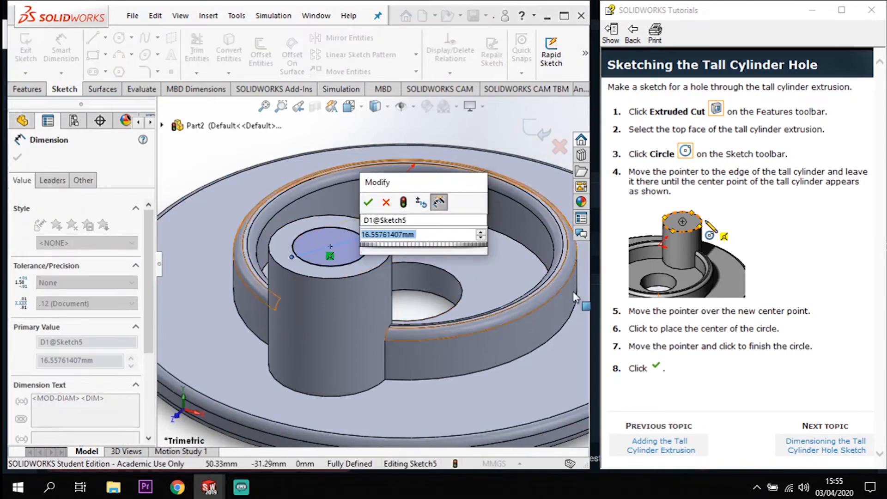
left_click(849, 449)
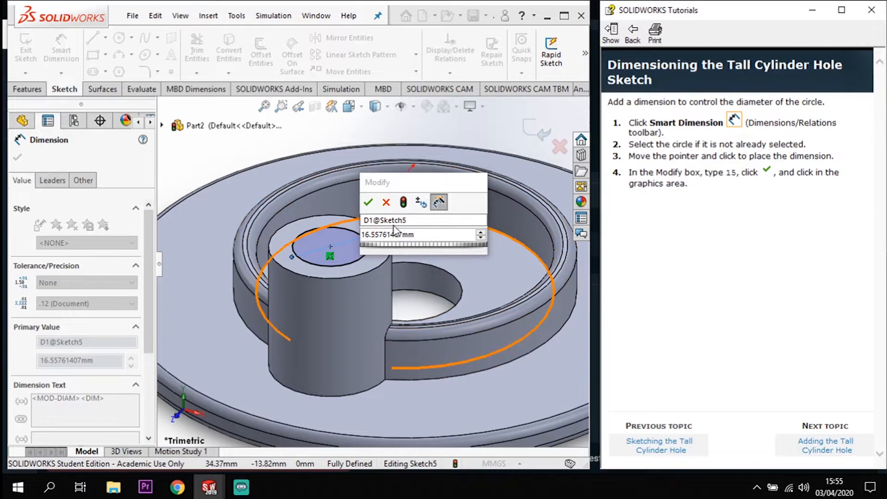
left_click(432, 236)
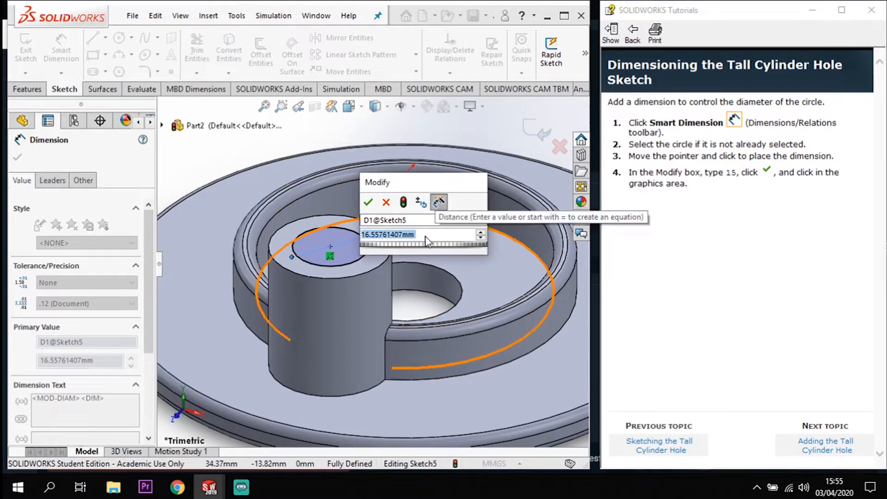
type("15")
key("Return")
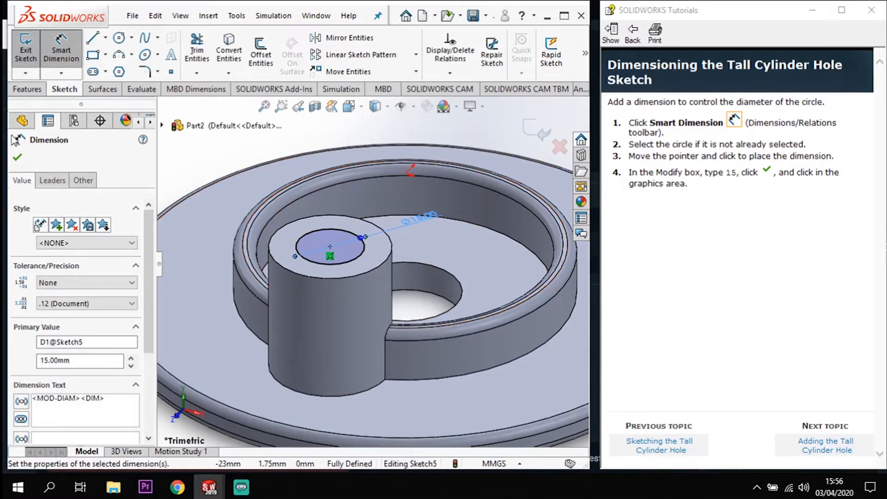
left_click(18, 159)
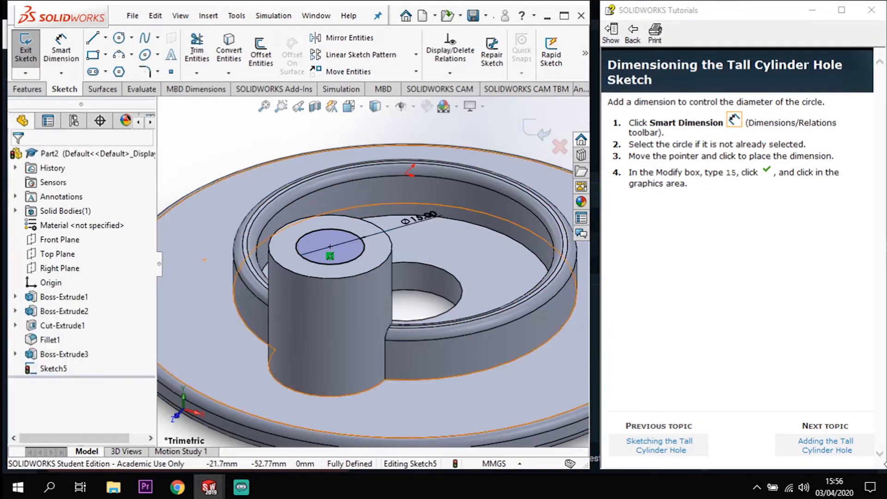
Step: Advance the tutorial to Adding the Tall Cylinder Hole and cut the 15 mm circle with the Through All end condition
left_click(827, 450)
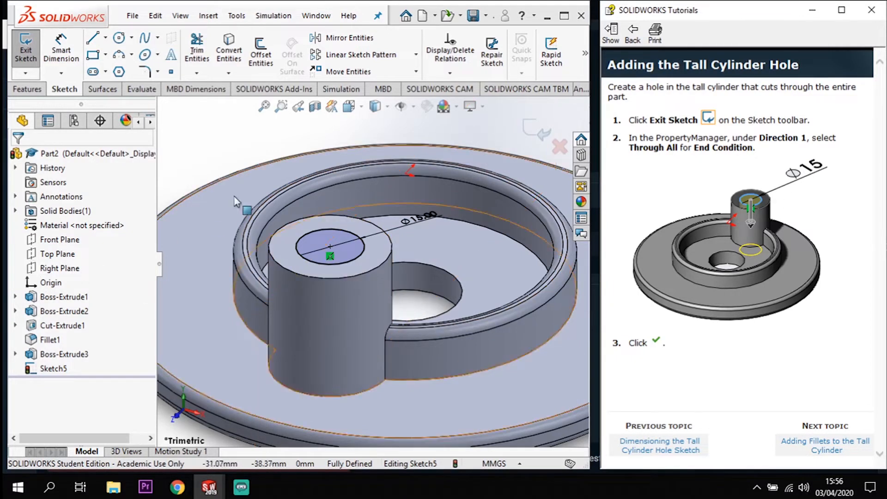
left_click(534, 136)
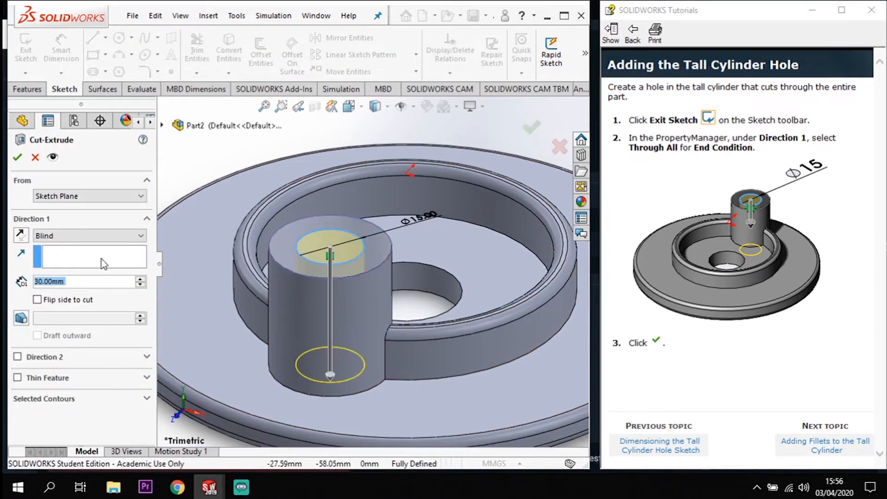
left_click(78, 234)
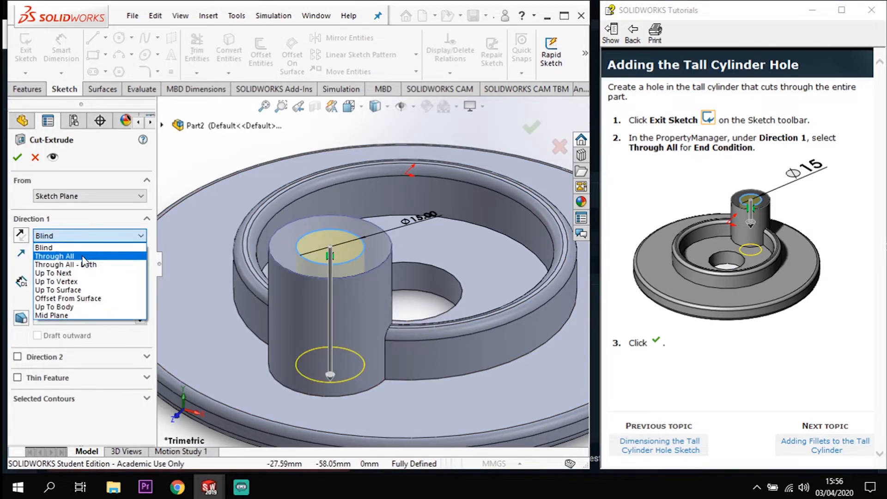
left_click(86, 256)
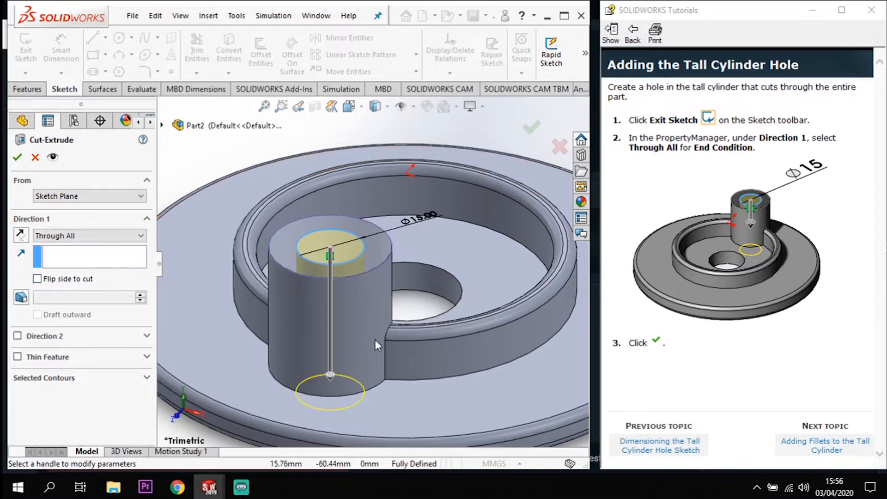
scroll(373, 339, "up", 3)
left_click(19, 159)
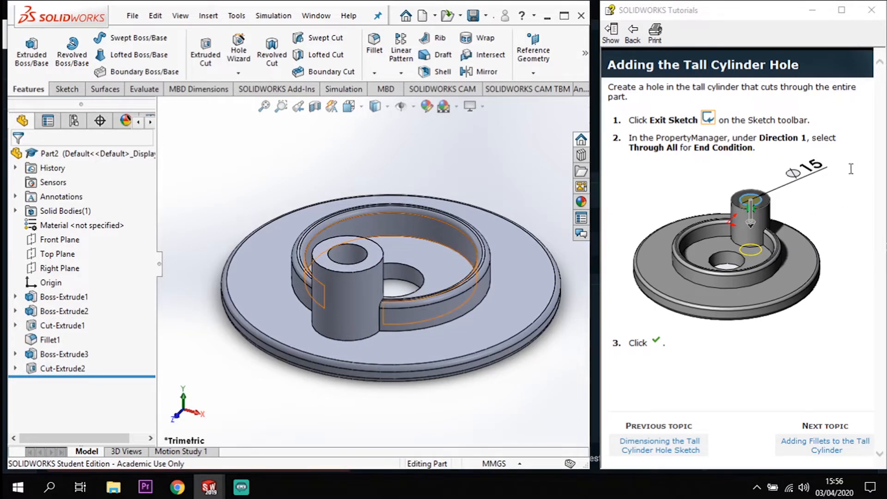
Step: Advance the tutorial to Adding Fillets to the Tall Cylinder and set the display style to Hidden Lines Visible
left_click(828, 446)
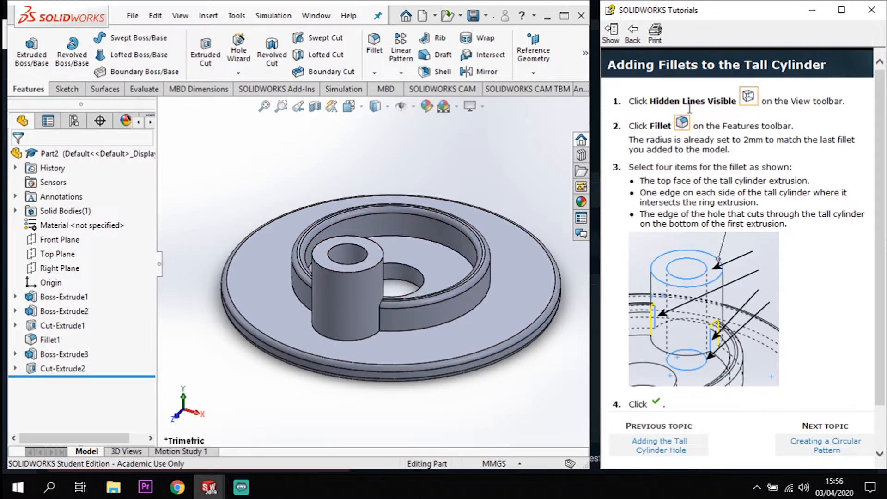
left_click(387, 109)
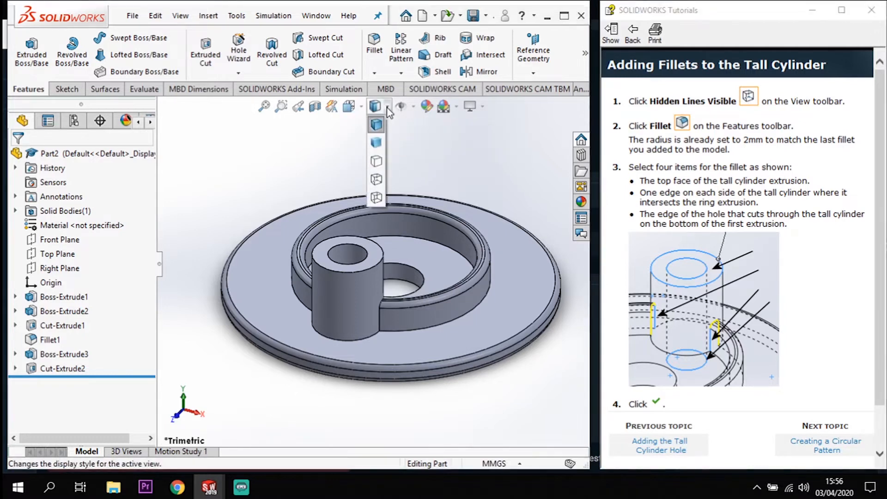
left_click(377, 179)
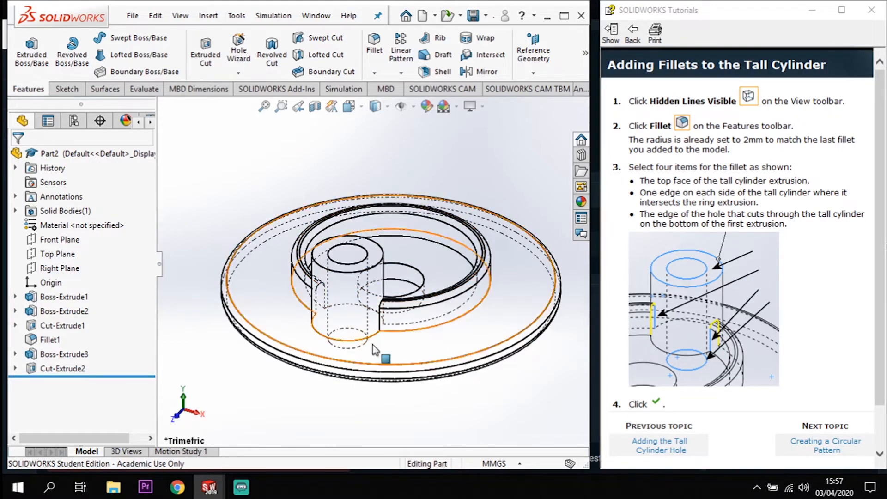
Step: Fillet the tall cylinder's top face, its two edges at the ring intersection, and the hole's bottom edge with a 2 mm radius
left_click(375, 44)
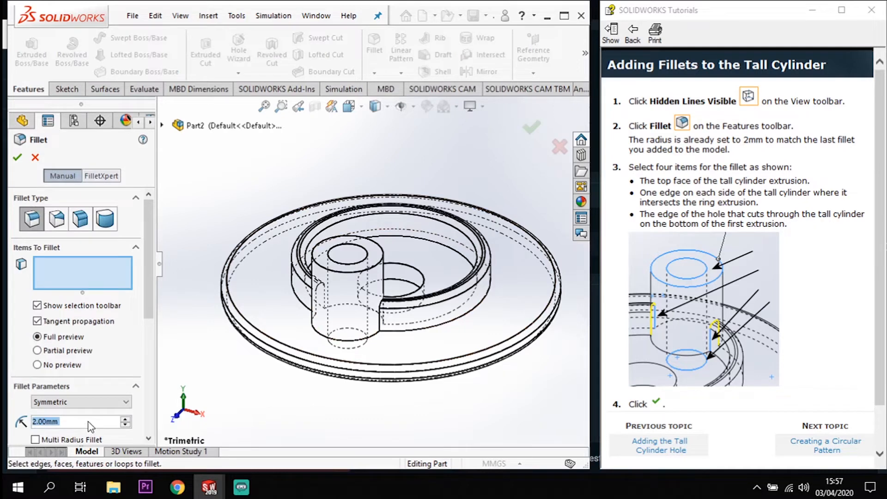
left_click(382, 322)
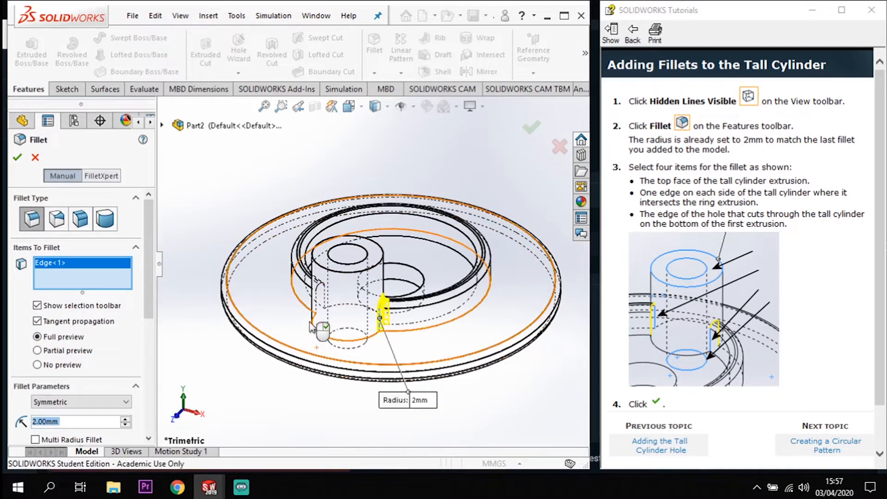
left_click(317, 307)
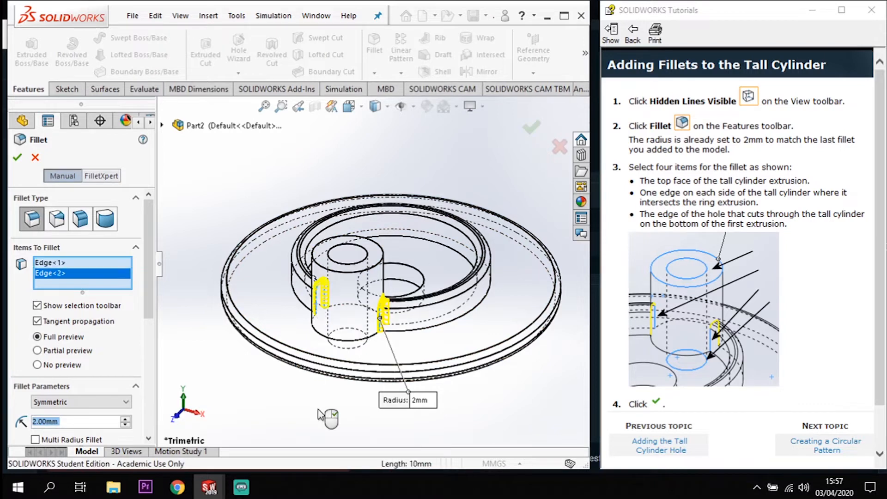
left_click(374, 253)
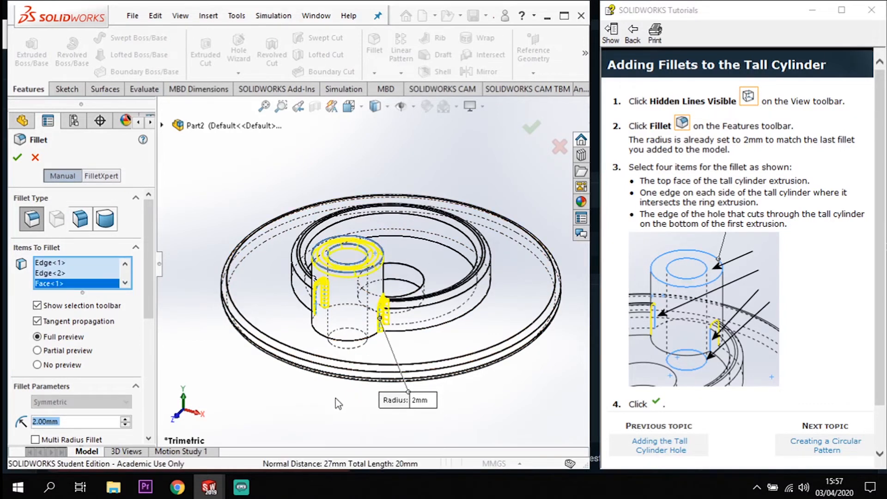
left_click(350, 354)
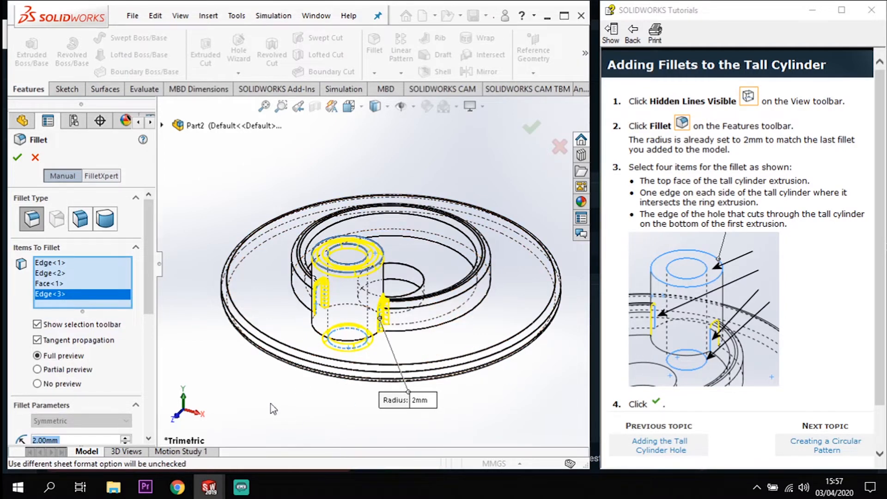
left_click(17, 158)
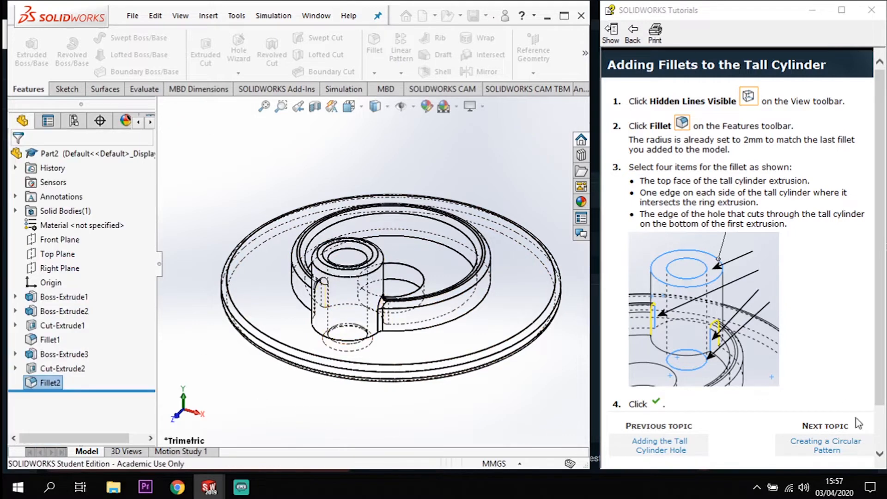
Step: Advance the tutorial to Creating a Circular Pattern and set the display style to Shaded With Edges
left_click(831, 451)
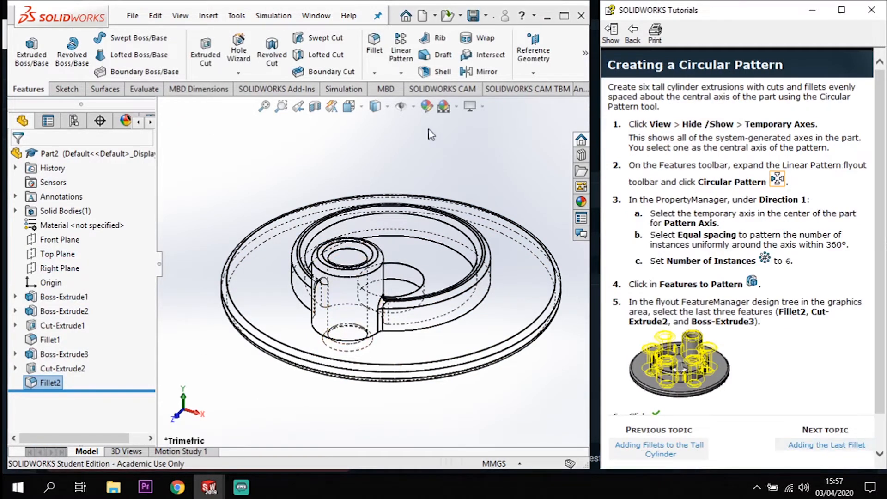
left_click(375, 106)
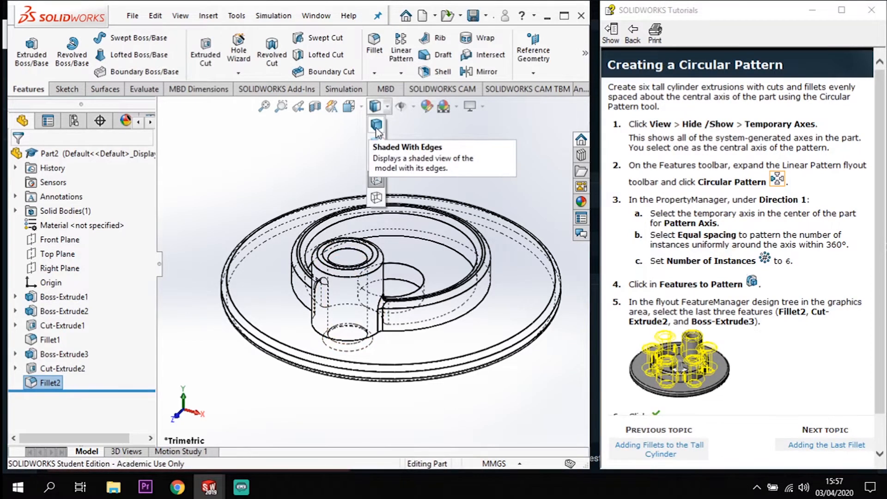
left_click(377, 131)
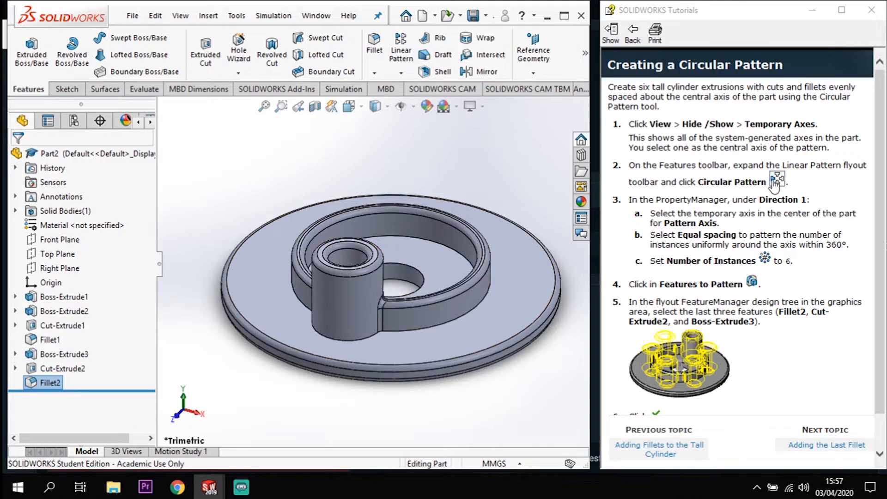
Step: Circular-pattern Fillet2, Boss-Extrude3 and Cut-Extrude2 about the centre hole's edge with 6 equally spaced instances over 360 degrees
left_click(400, 74)
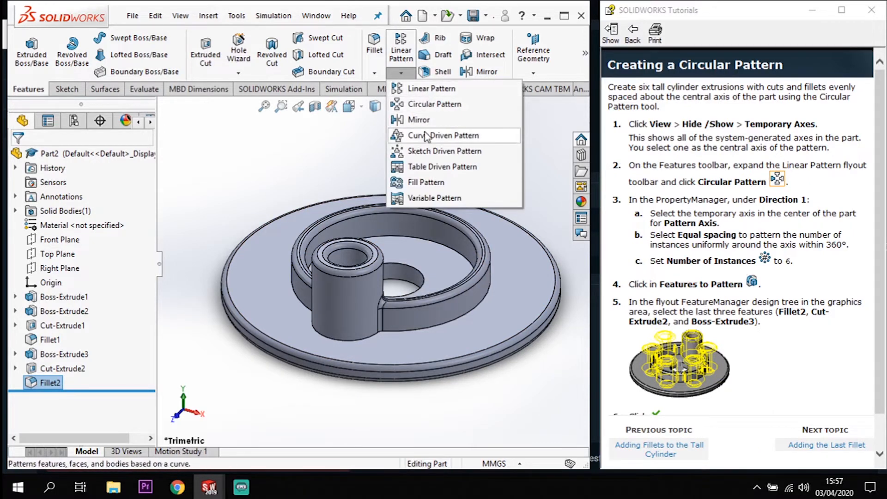
left_click(430, 106)
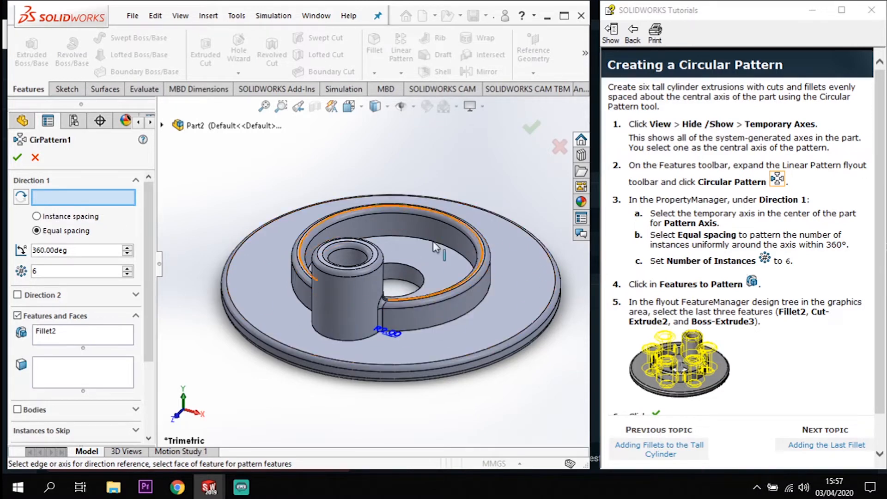
left_click(421, 278)
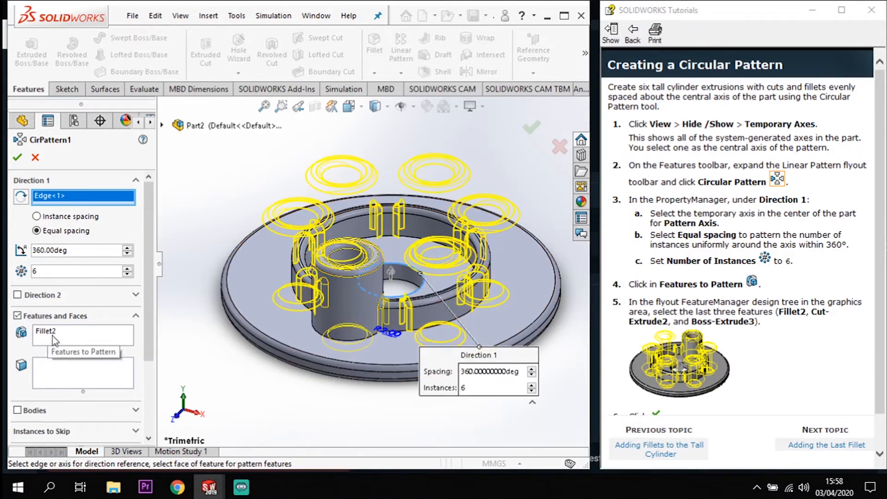
left_click(64, 342)
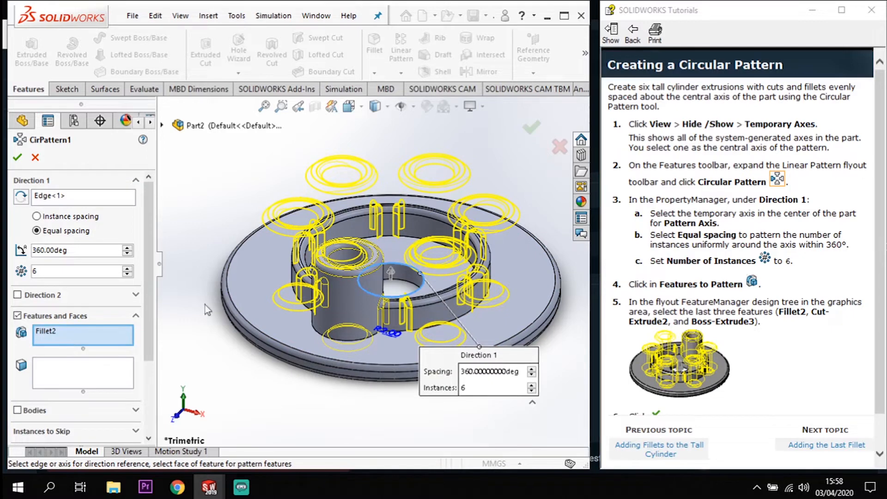
left_click(342, 303)
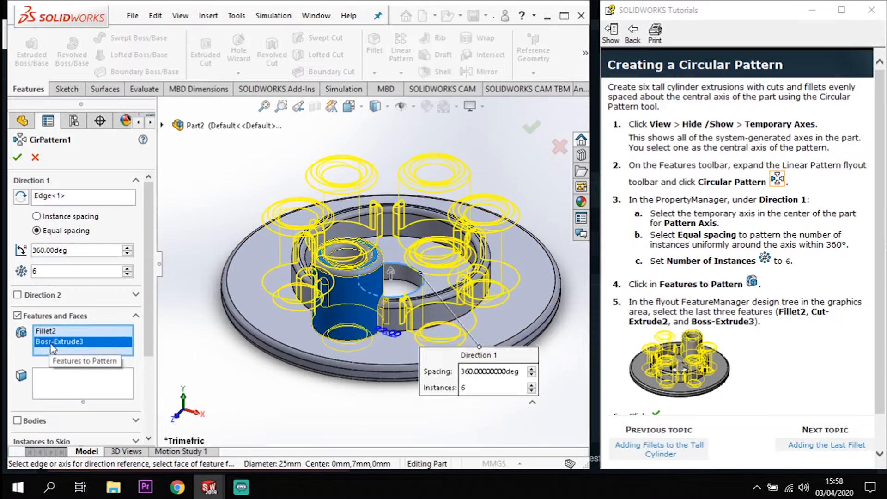
left_click(348, 260)
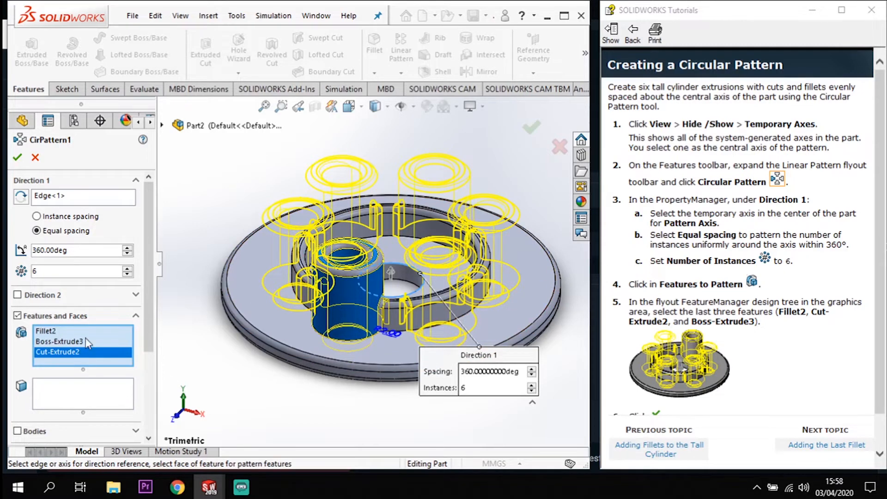
left_click(18, 162)
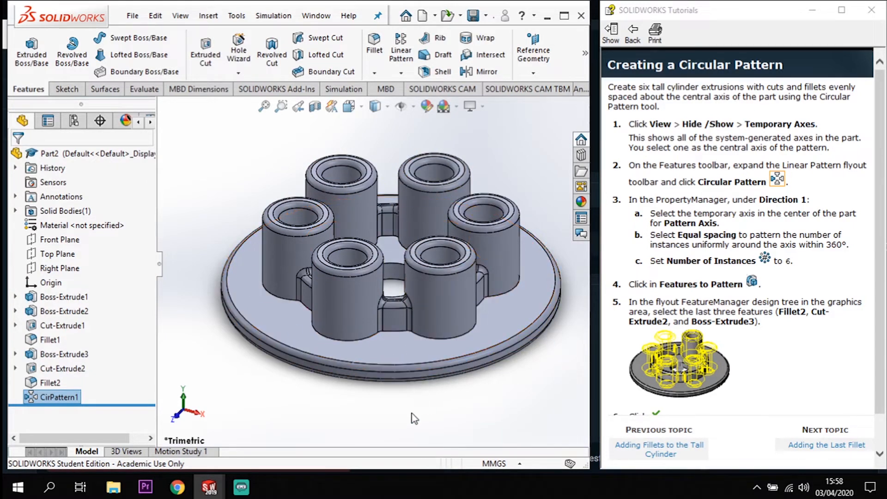
Step: Advance the tutorial to Adding the Last Fillet and add a 2 mm fillet to the patterned ring's outer and inner base edges
left_click(807, 446)
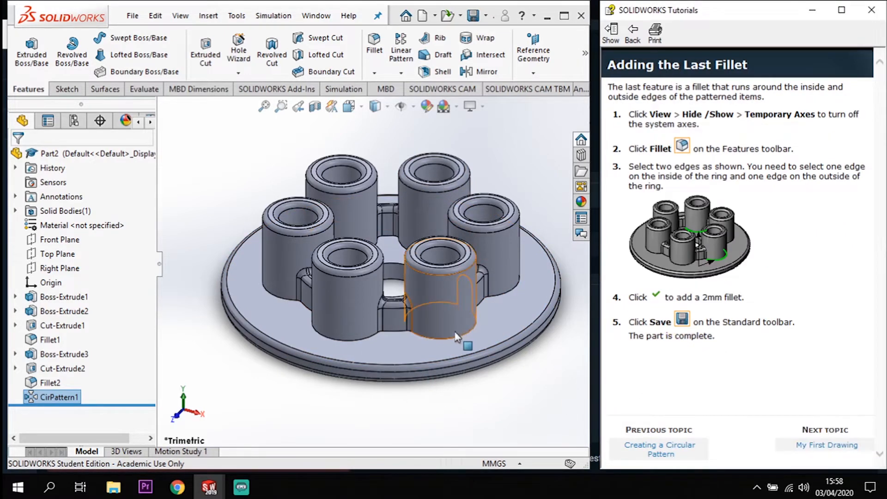
middle_click_drag(392, 234, 450, 176)
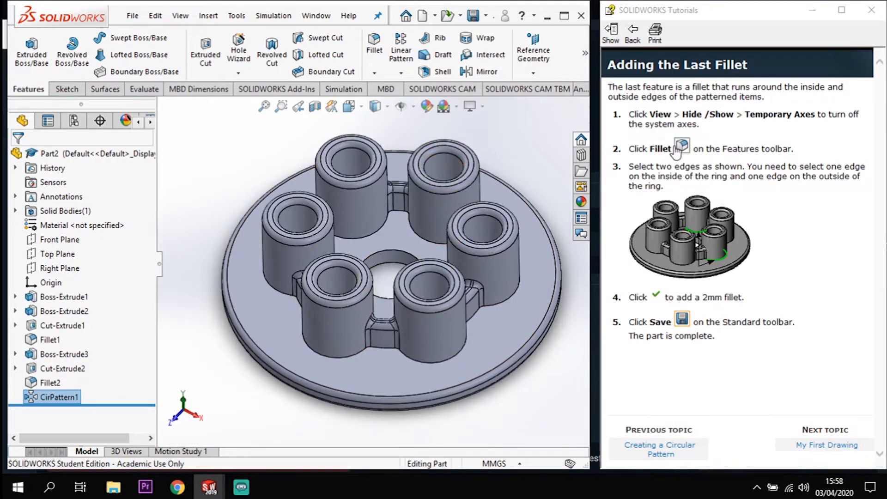
left_click(376, 44)
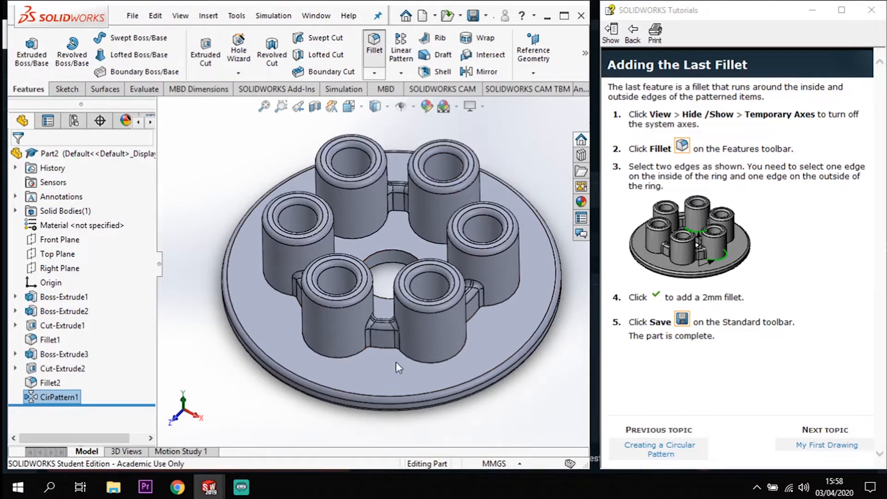
left_click(453, 363)
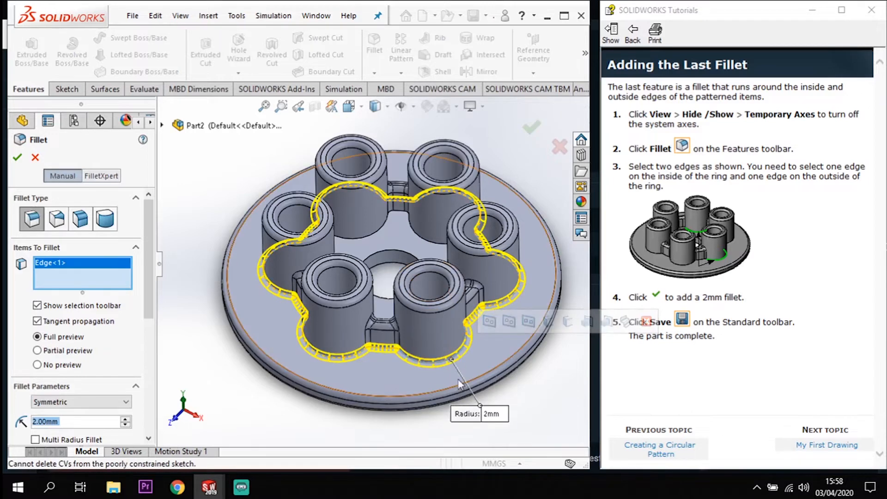
left_click(366, 238)
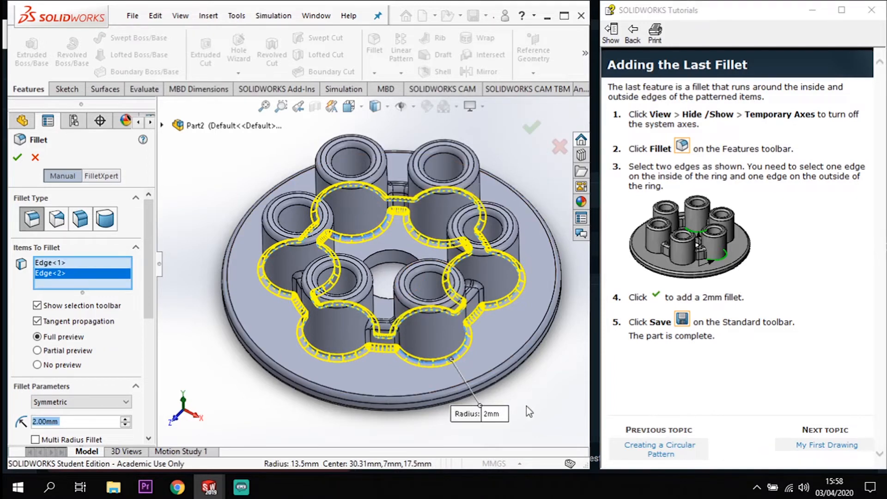
left_click(17, 157)
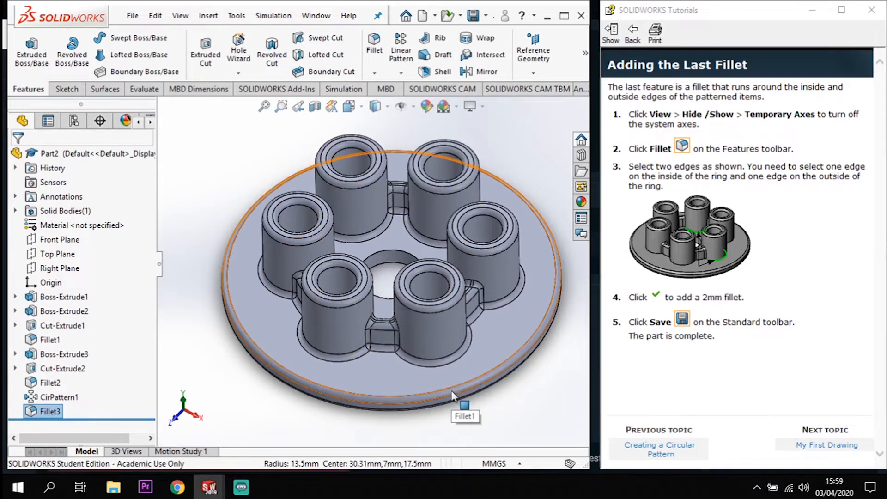
left_click(516, 409)
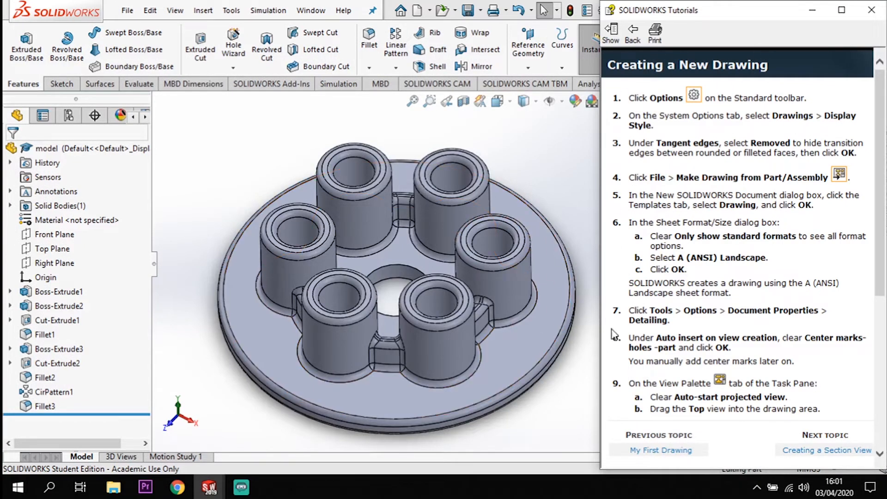
Step: Review the tutorial's My First Drawing topic and return to Creating a New Drawing
left_click(671, 450)
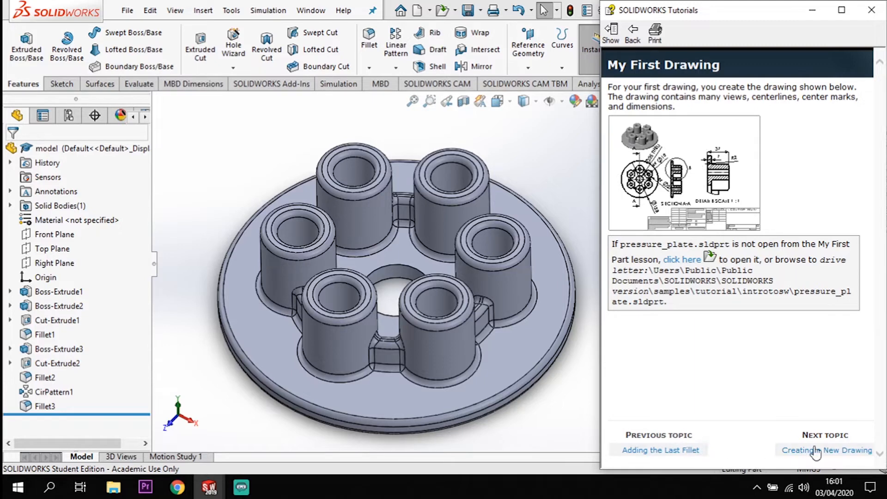
left_click(800, 452)
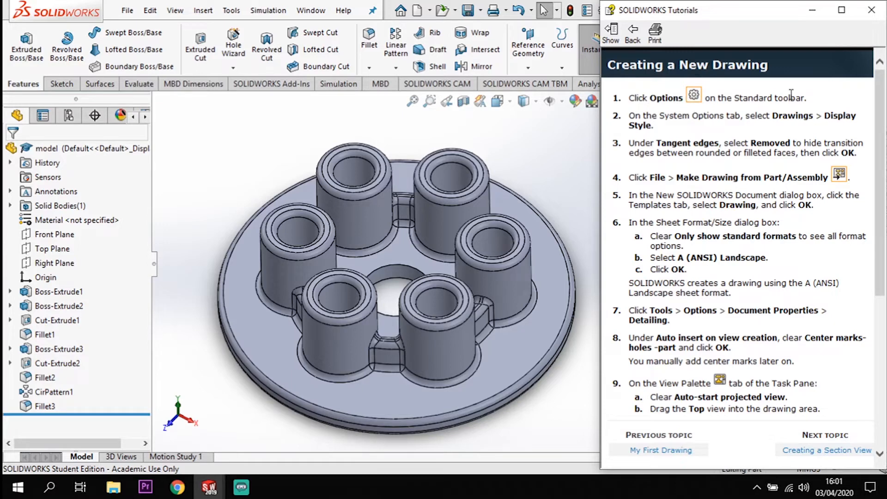
Step: Set tangent edges to Removed in the system options for drawing display style, keeping the tutorial available alongside
left_click(364, 4)
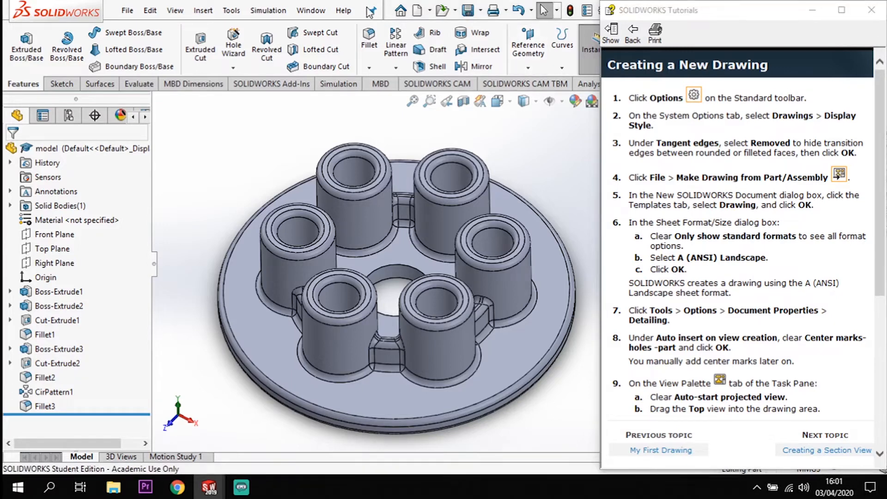
left_click(814, 7)
left_click(604, 12)
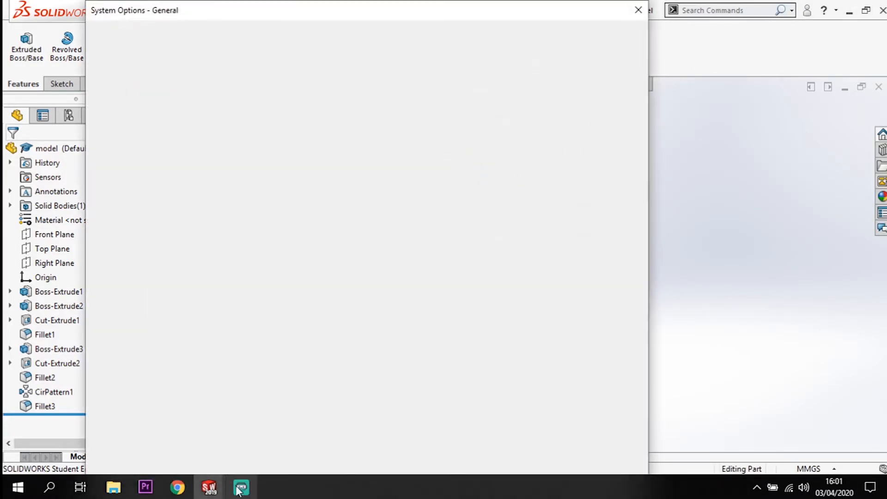
mouse_move(208, 488)
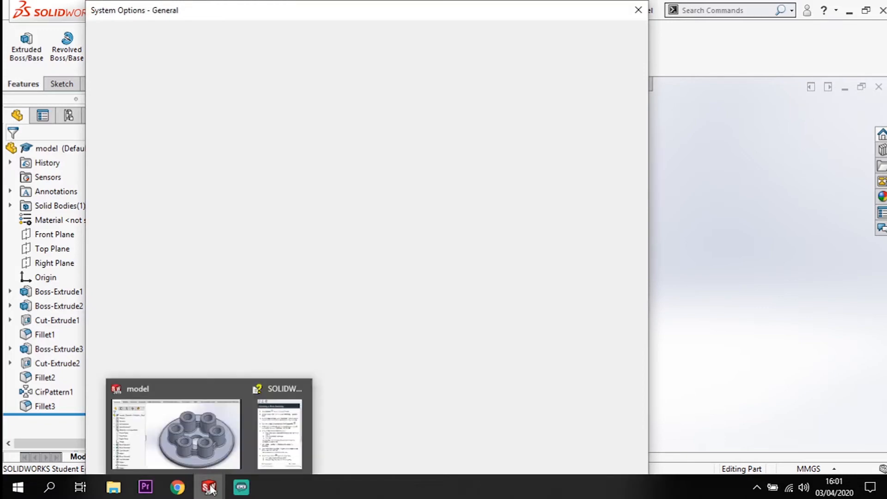
left_click(283, 430)
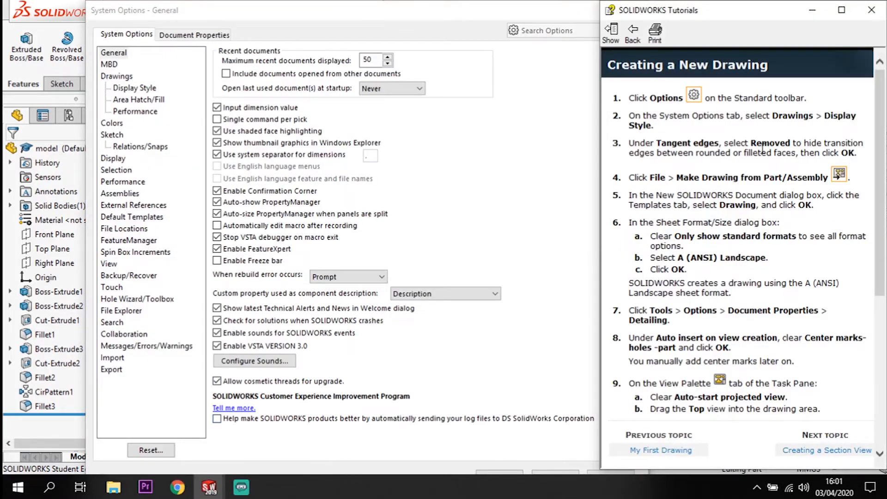
left_click(134, 89)
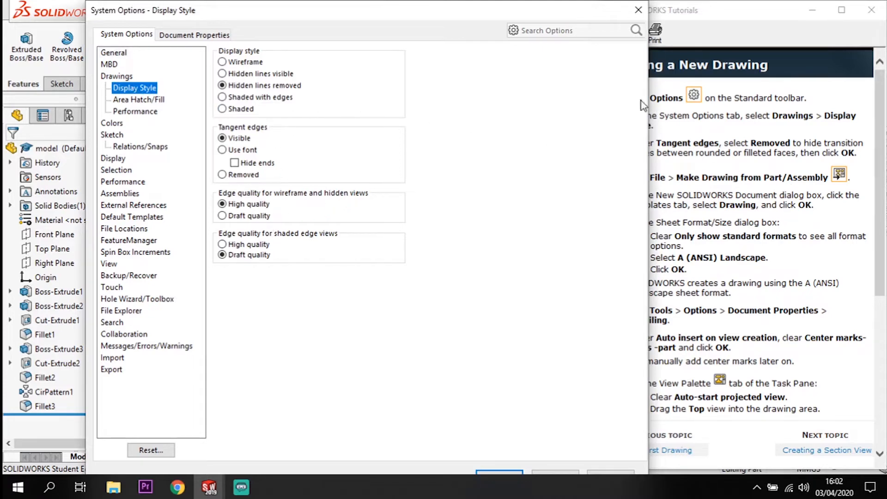
left_click_drag(549, 18, 462, 14)
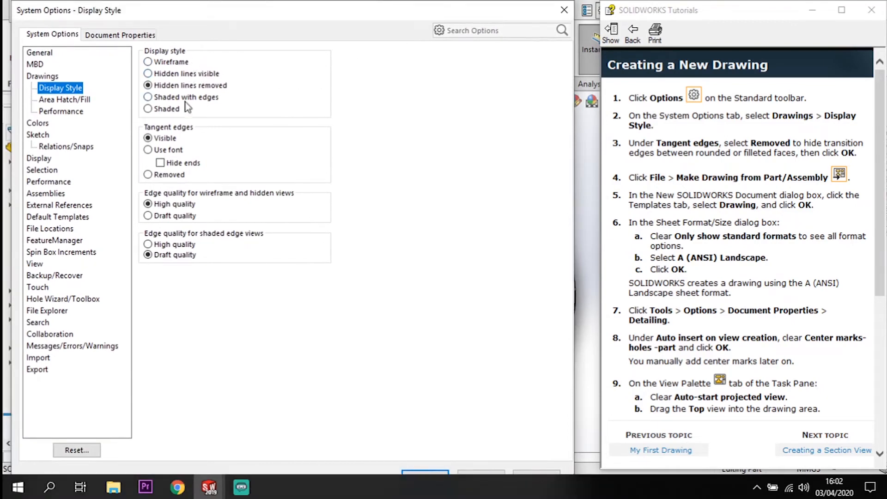
left_click(159, 177)
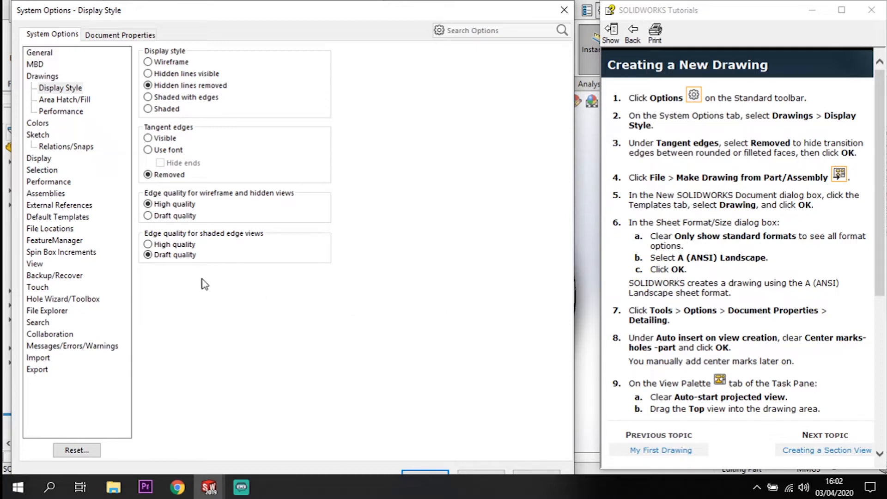
left_click_drag(531, 16, 571, 16)
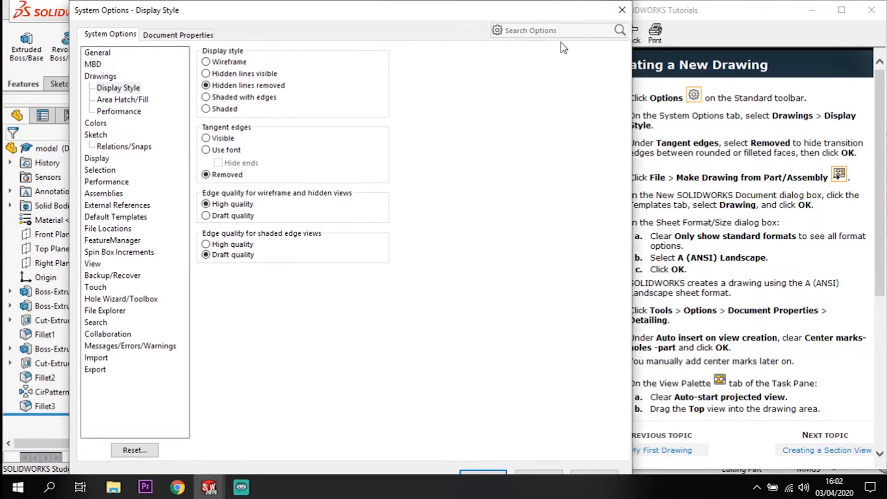
left_click(481, 472)
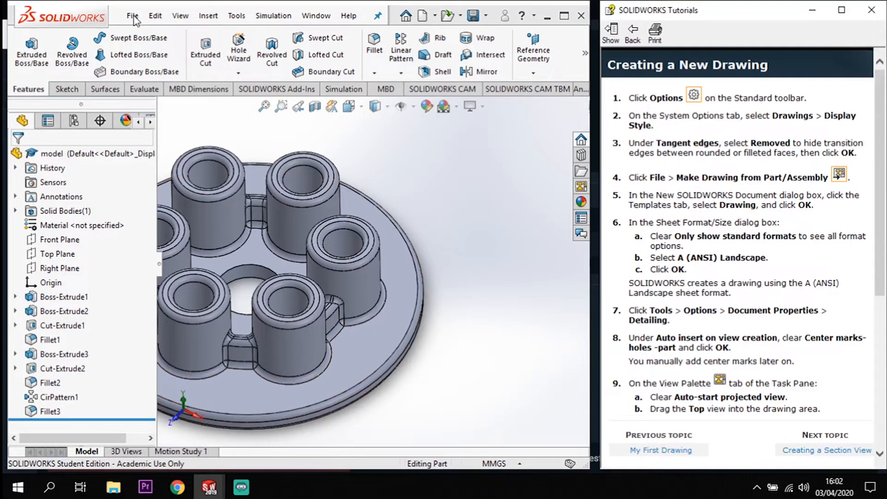
Step: Create a new drawing sheet from the finished pressure plate part
left_click(133, 16)
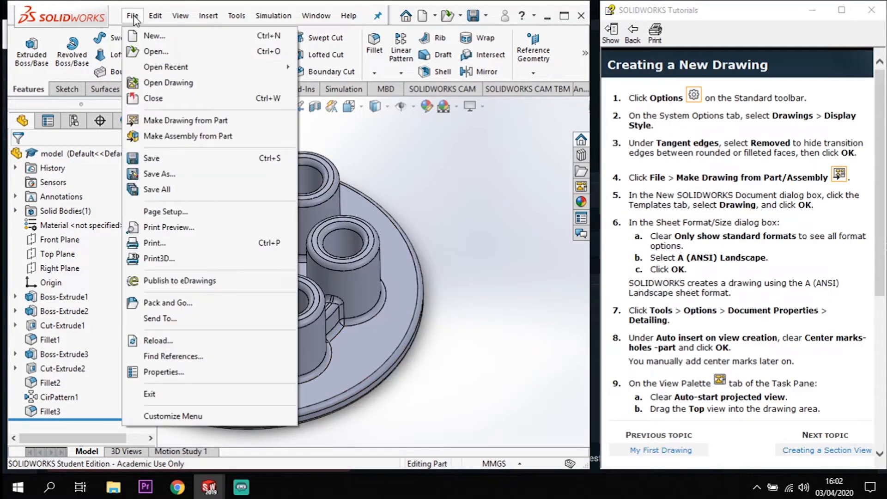
left_click(187, 121)
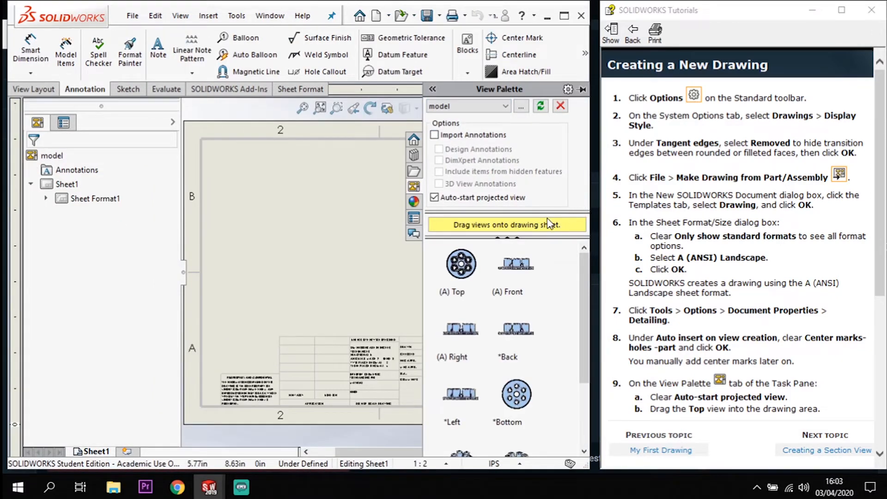
scroll(368, 251, "up", 4)
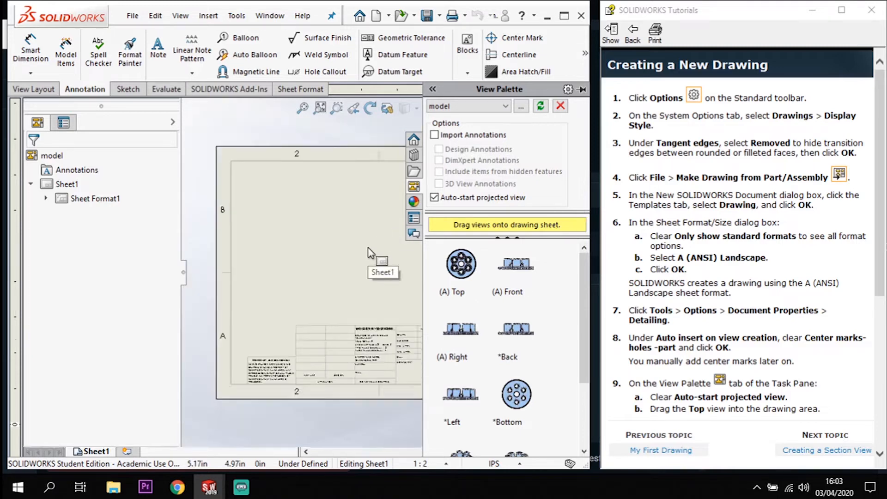
scroll(409, 285, "down", 3)
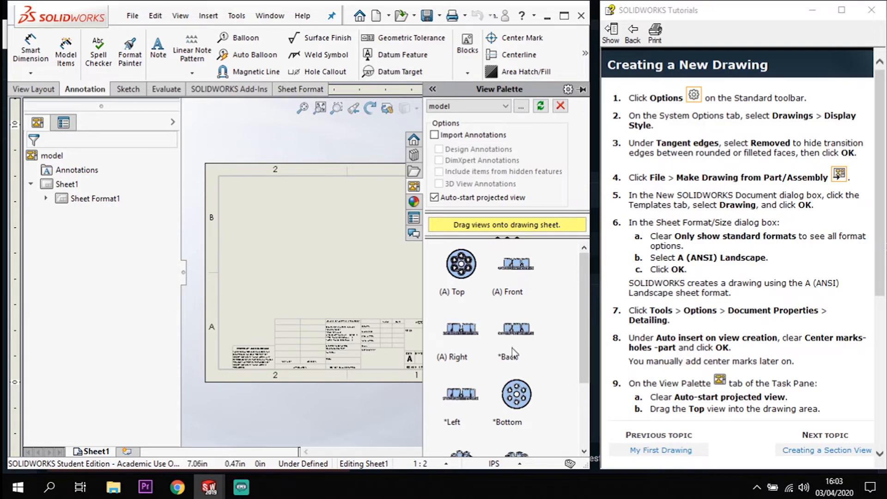
Step: Consult the remaining Creating a New Drawing instructions and place only the part's Top view in the sheet's left half, without projected views
left_click(843, 453)
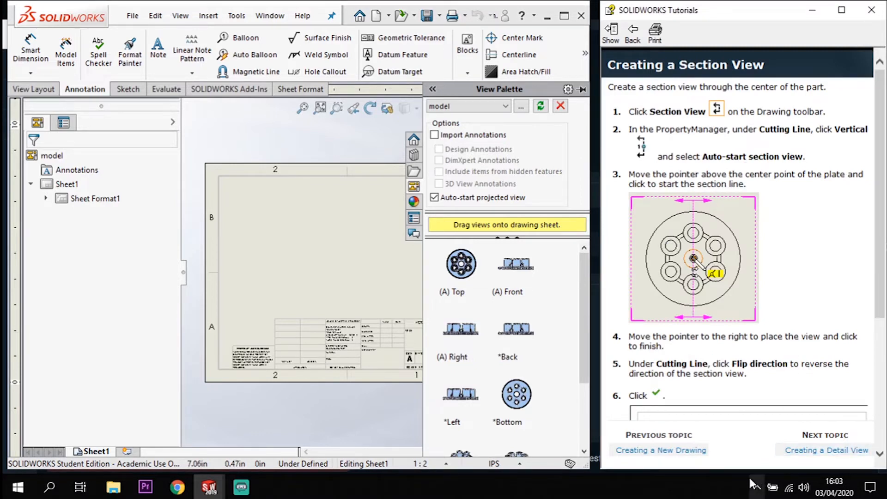
left_click(672, 451)
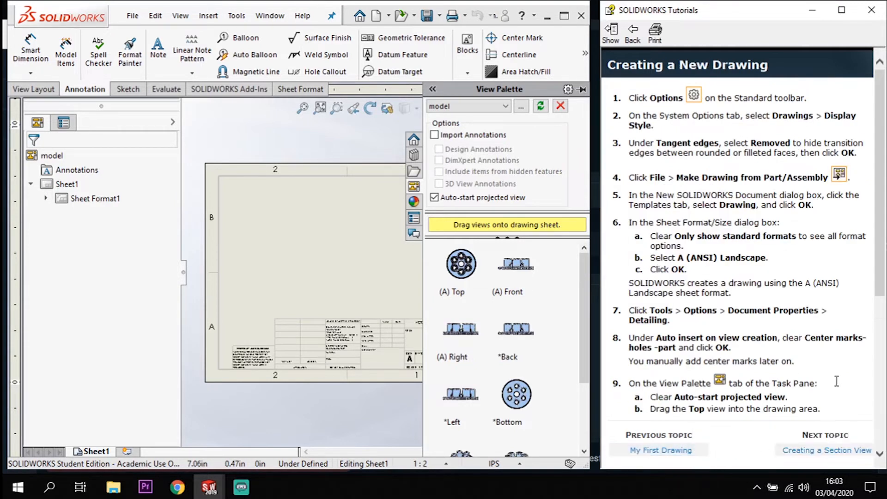
left_click_drag(882, 284, 883, 447)
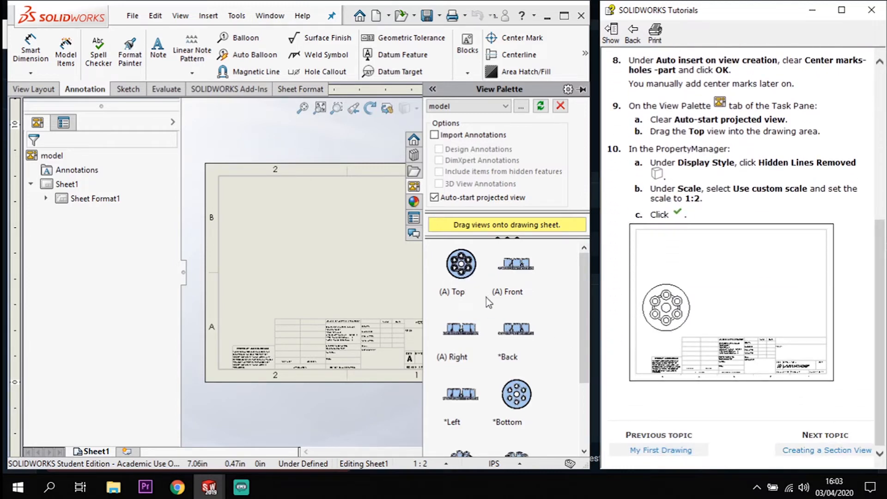
mouse_move(461, 264)
left_mouse_down()
mouse_move(383, 278)
mouse_move(276, 279)
left_mouse_up()
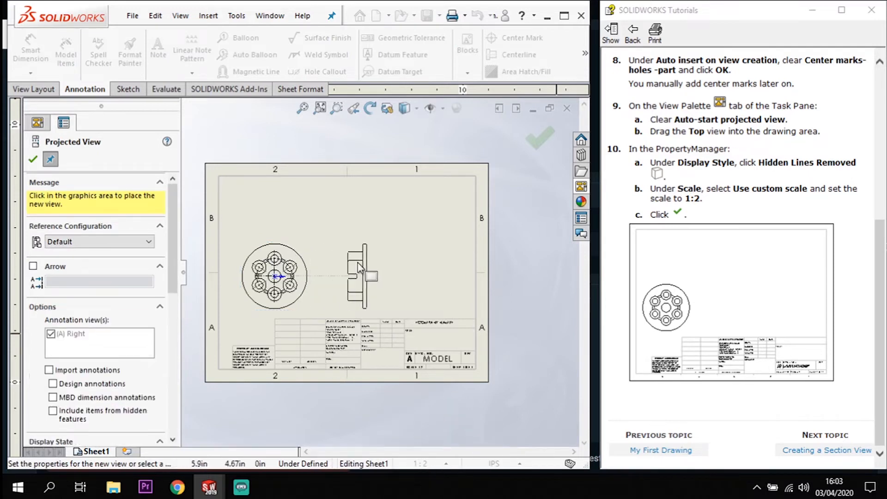
key("Escape")
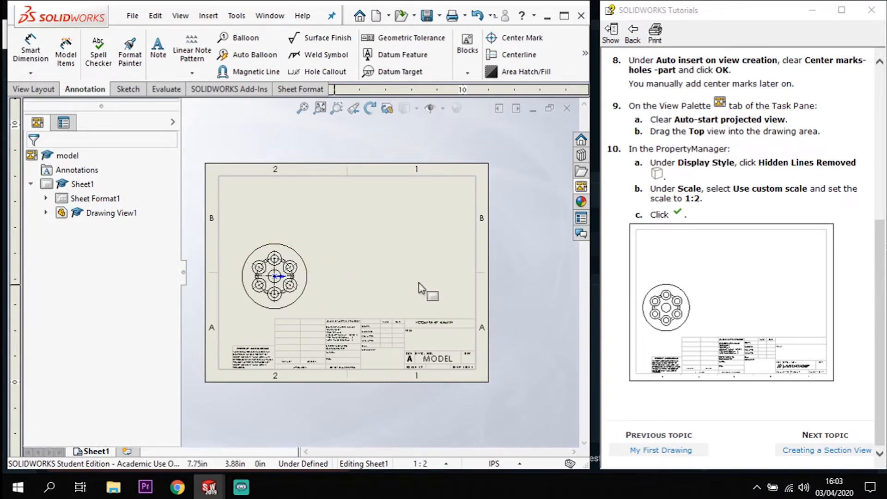
Step: Advance the tutorial to Creating a Section View and place a vertical section through the plate's centre to the right of the Top view
left_click(831, 454)
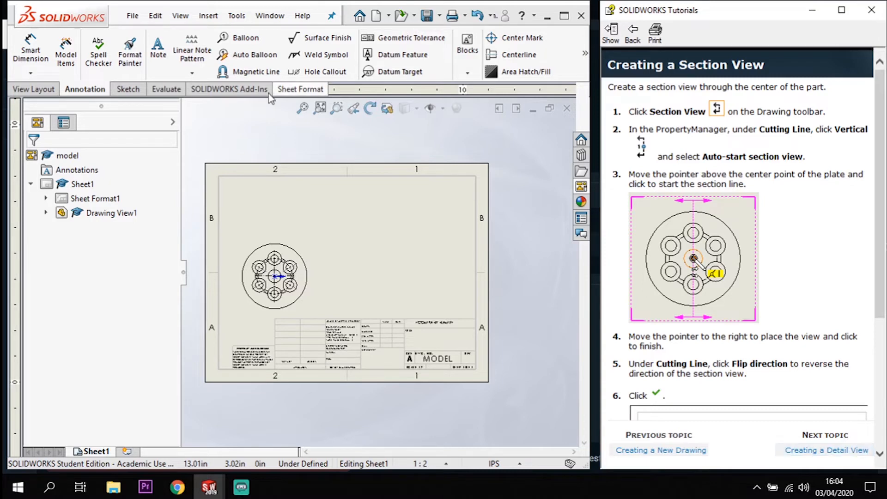
left_click(29, 90)
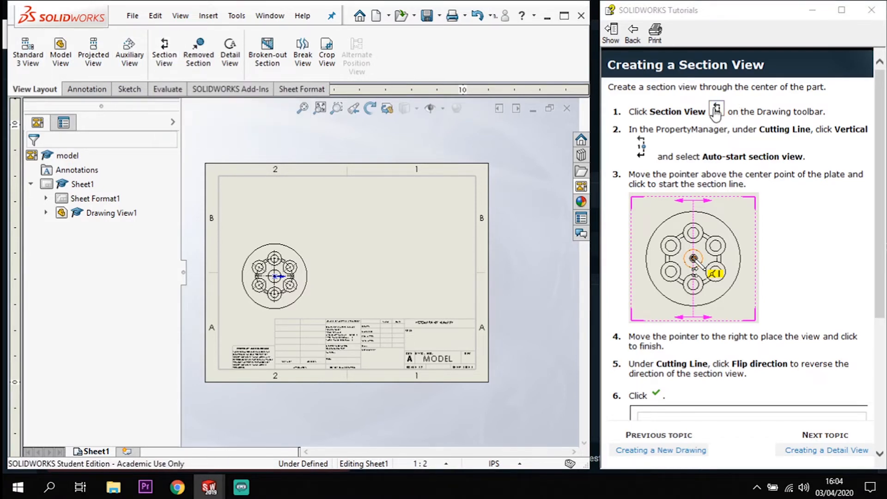
left_click(168, 52)
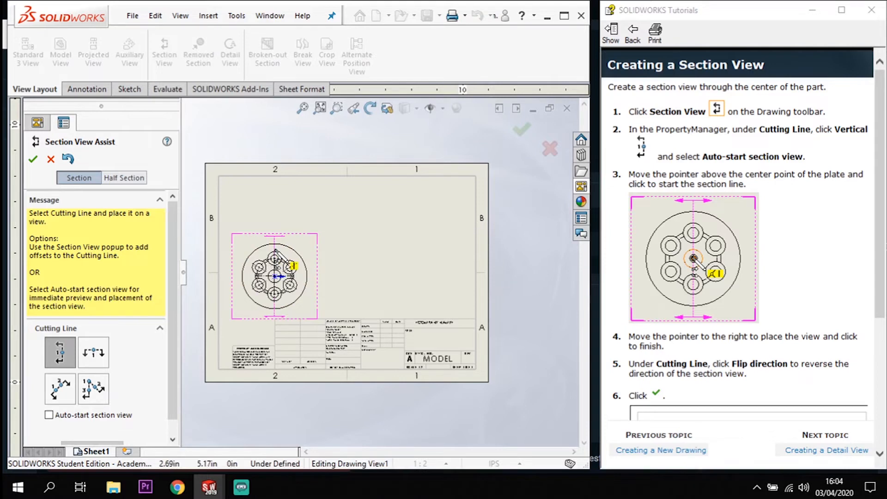
left_click(275, 252)
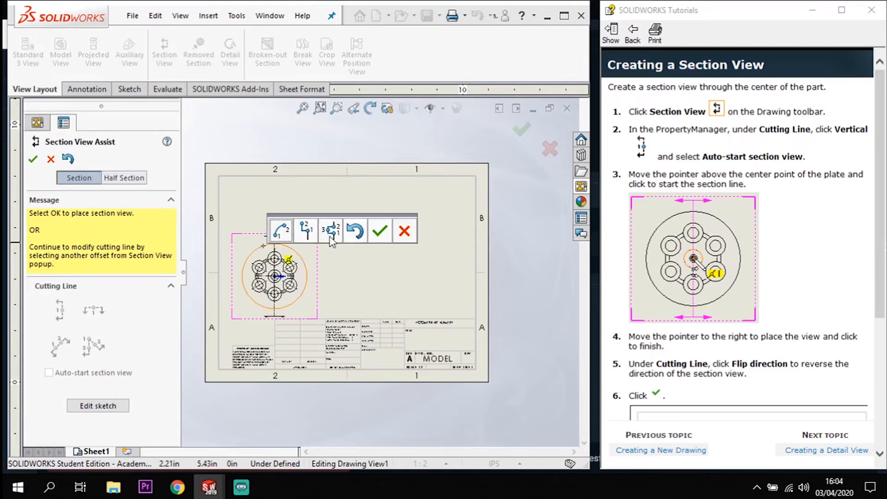
left_click(378, 231)
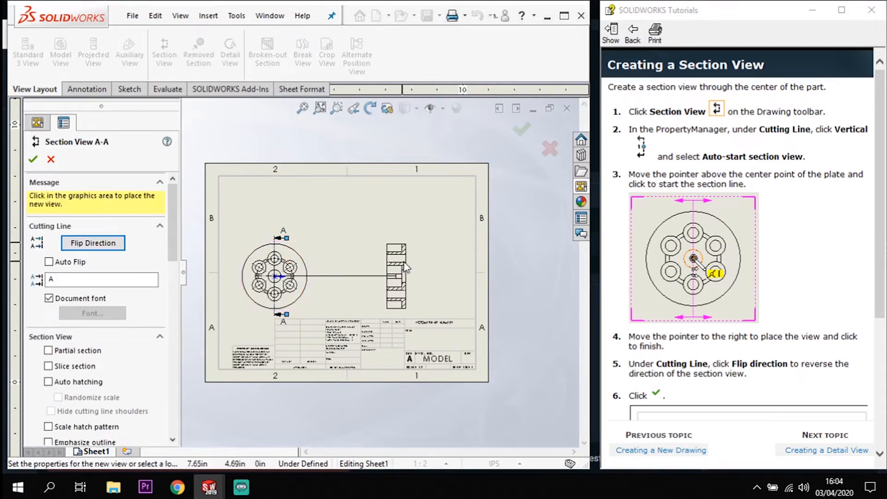
left_click(396, 267)
Step: Move section view A-A closer to the Top view and flip its cutting direction to match the tutorial
scroll(701, 342, "down", 3)
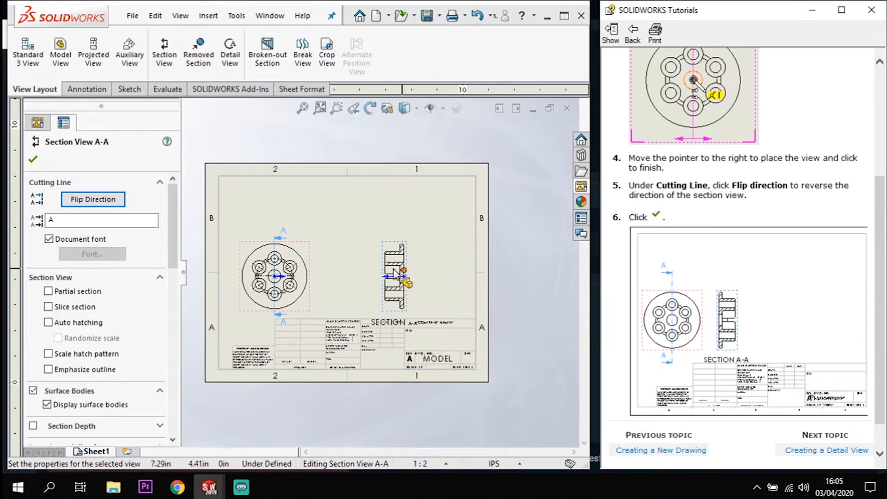
left_click_drag(390, 245, 346, 246)
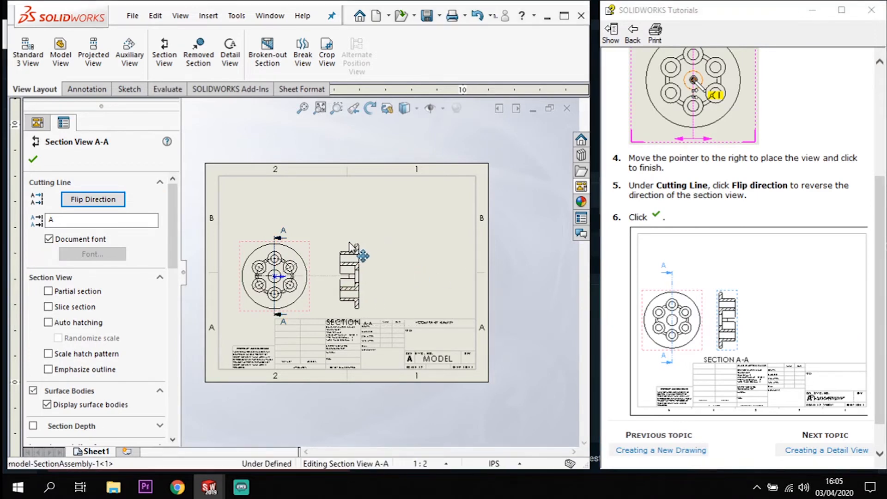
left_click(98, 202)
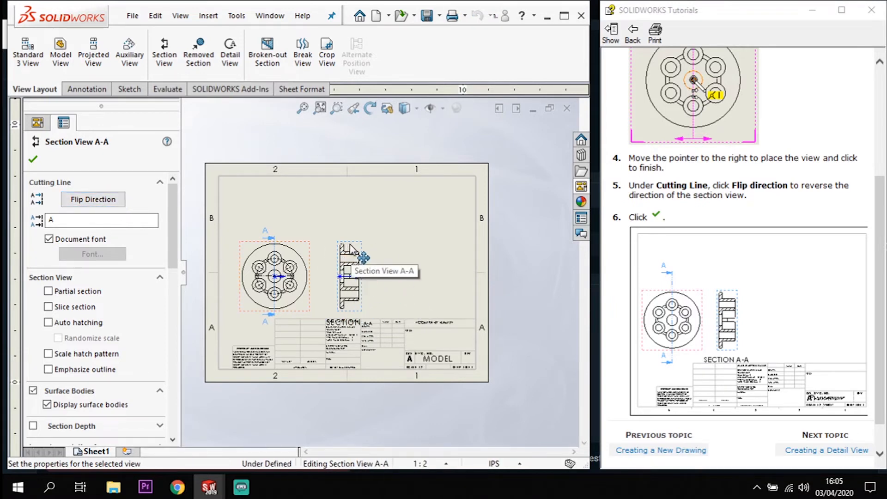
Step: Shift the section view slightly nearer the Top view and raise the aligned views so the section label clears the title block
left_click_drag(350, 244, 342, 244)
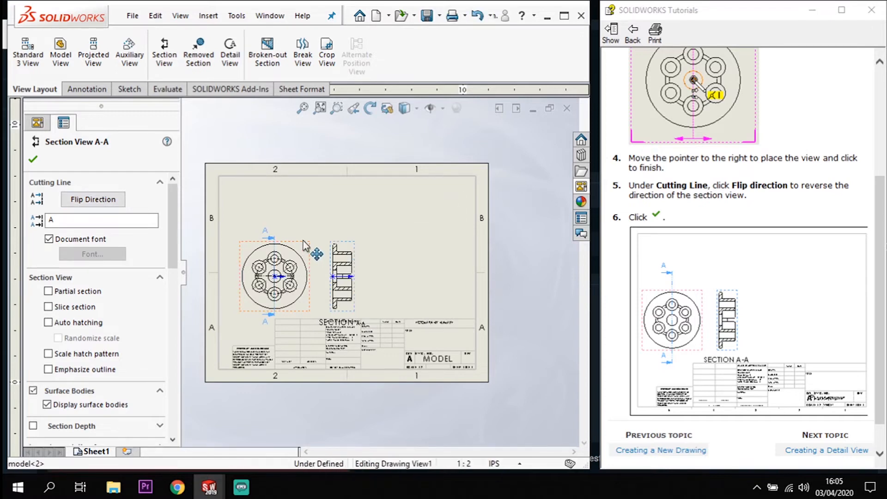
left_click_drag(303, 244, 303, 234)
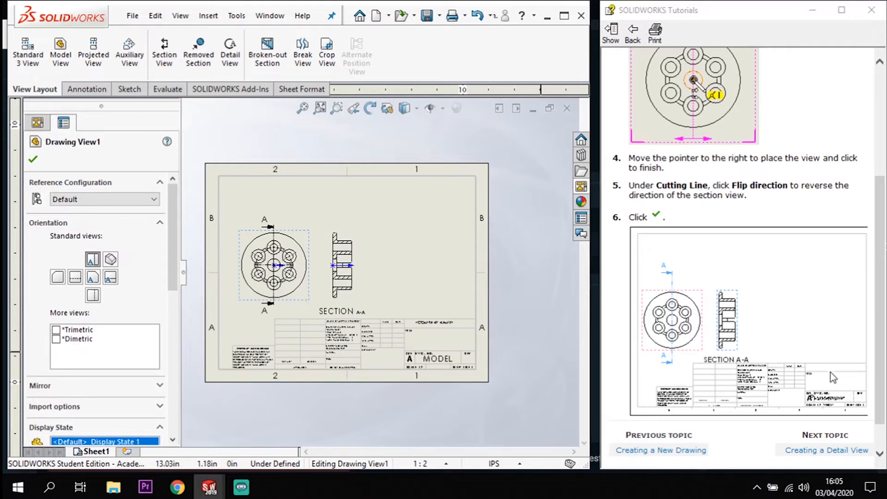
left_click_drag(880, 328, 884, 357)
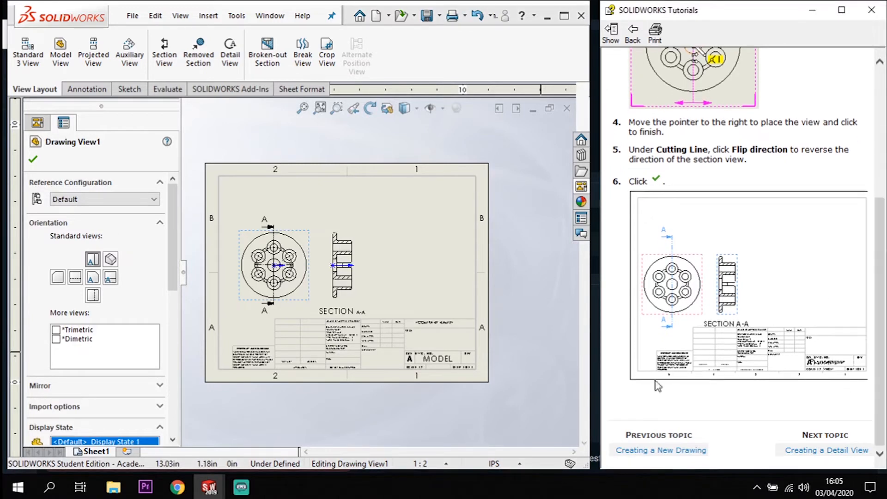
left_click(32, 158)
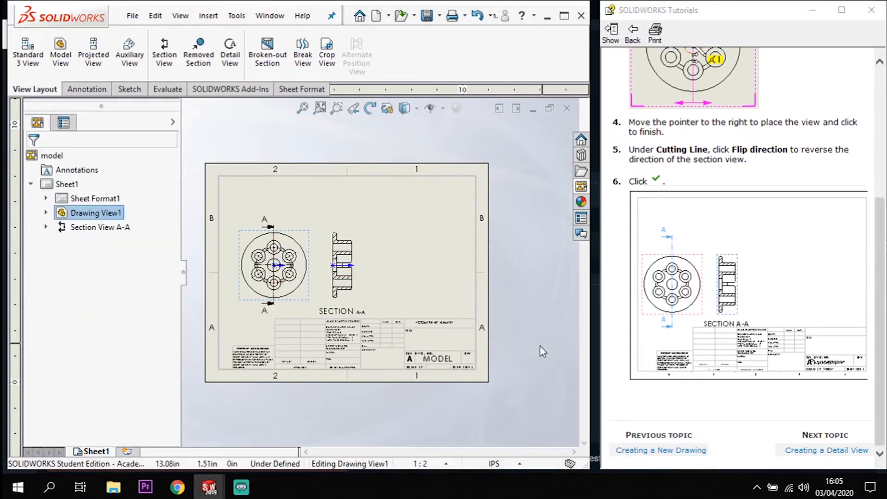
Step: Advance the tutorial to Creating a Detail View and place a detail of the section's upper half, using a circle of about 1.7 in radius
left_click(836, 450)
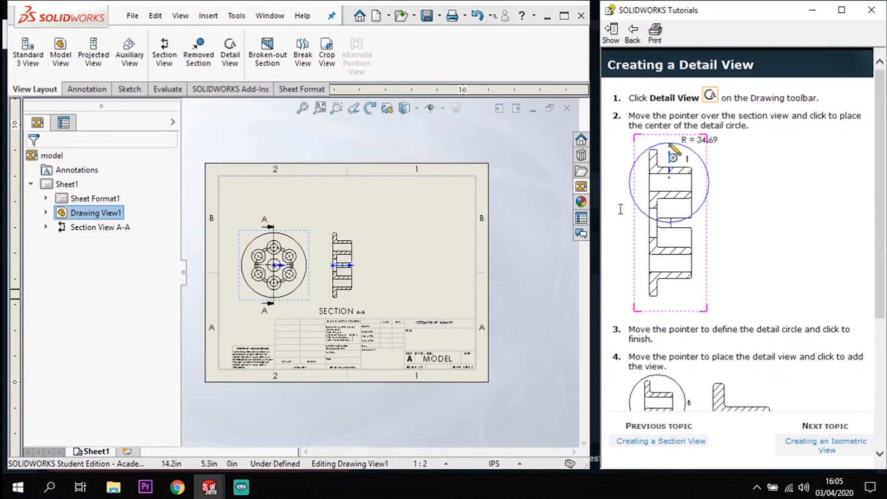
left_click(230, 57)
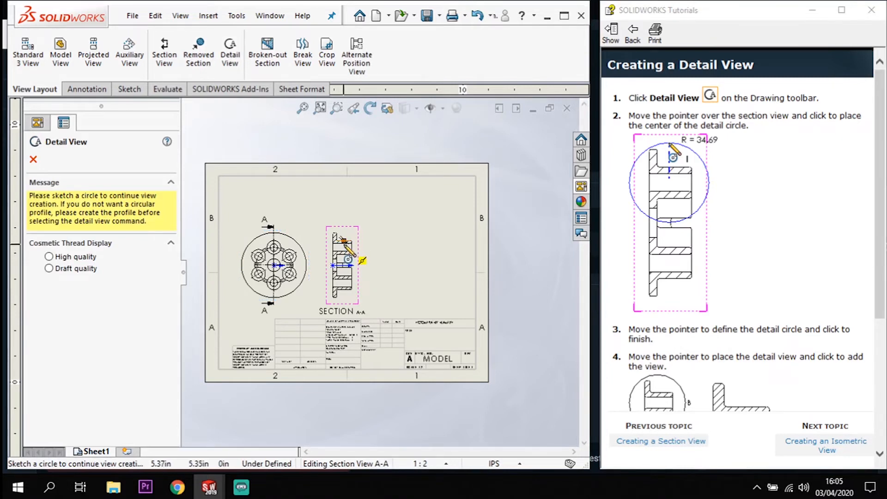
left_click(343, 247)
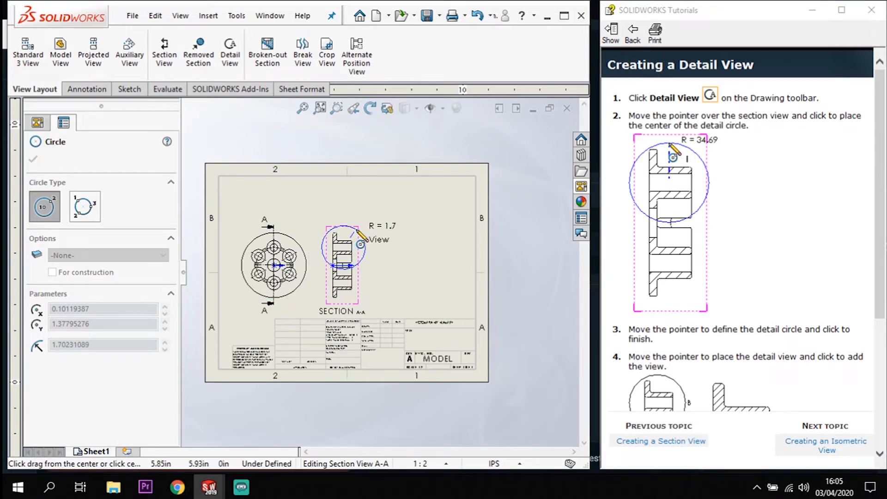
left_click(358, 231)
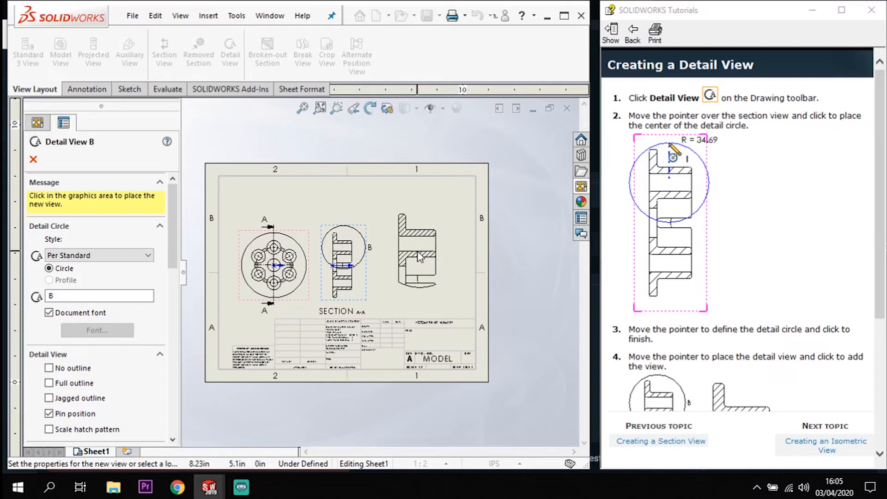
left_click(487, 278)
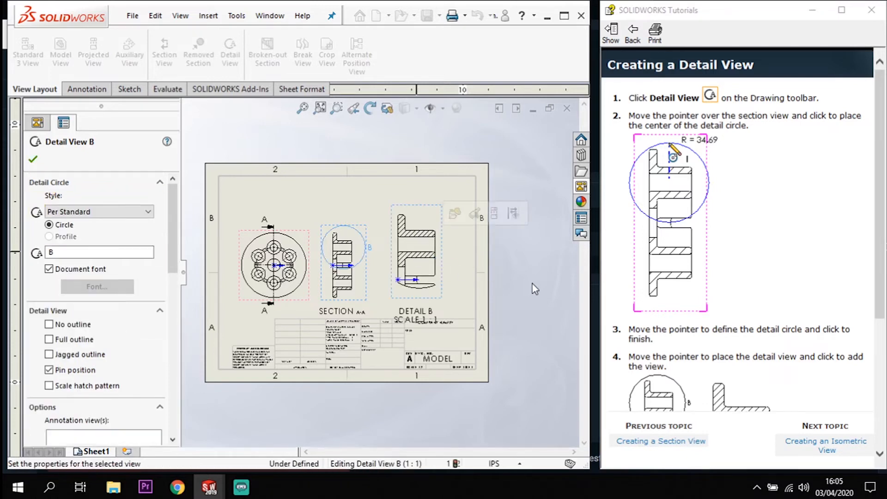
left_click_drag(884, 261, 882, 402)
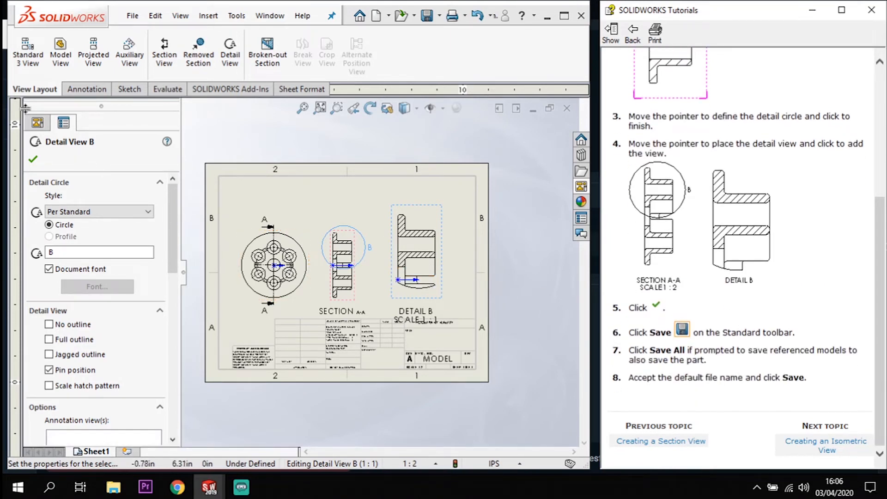
left_click(33, 159)
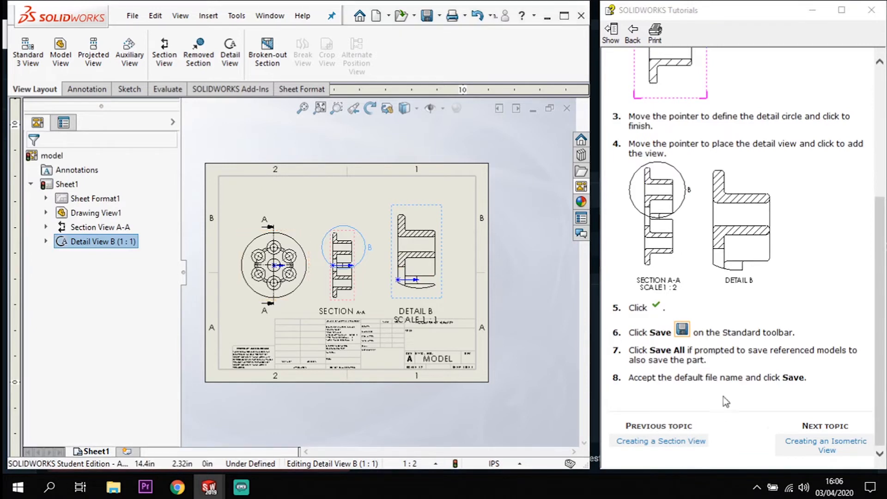
Step: Advance the tutorial to Creating an Isometric View and place the model's isometric view above section view A-A
left_click(823, 443)
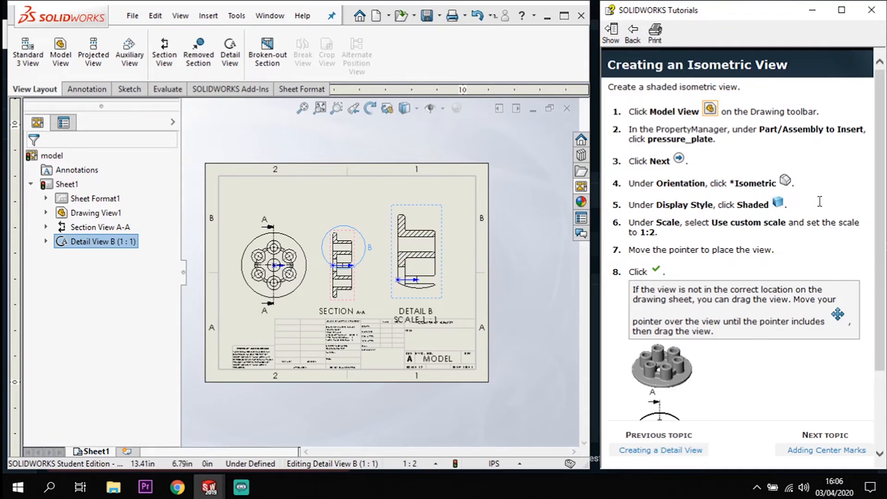
left_click(60, 53)
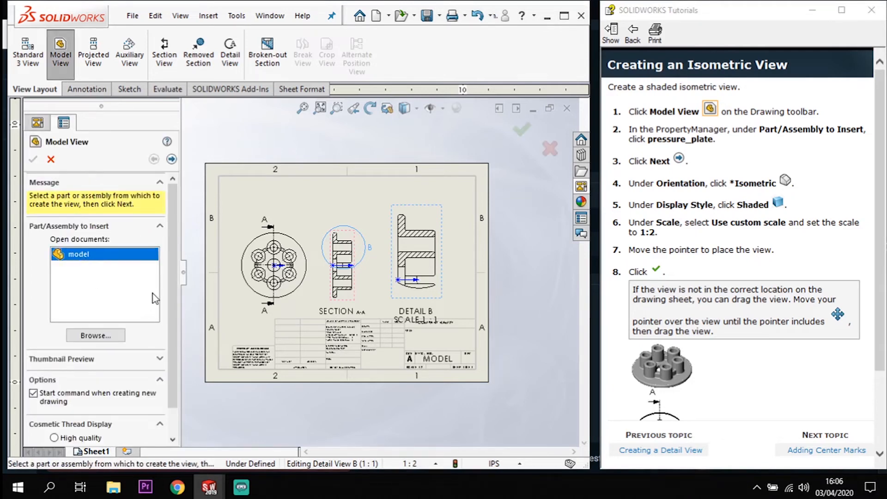
scroll(178, 332, "down", 1)
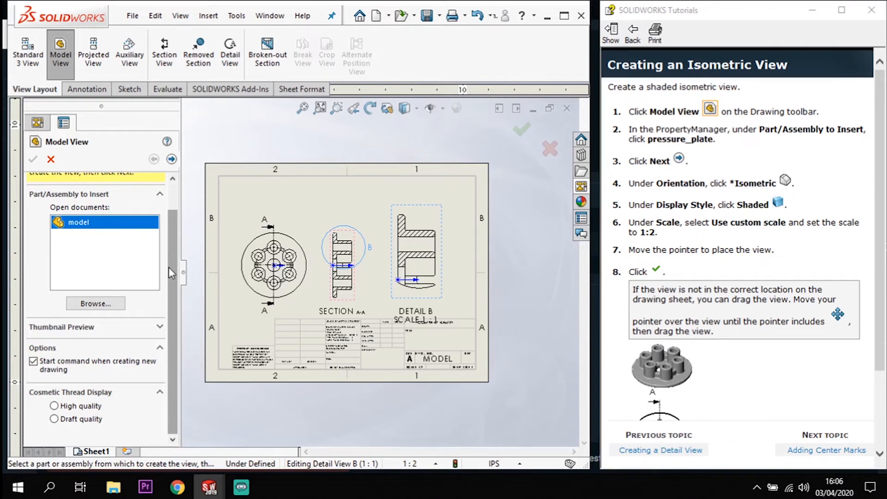
scroll(172, 269, "up", 1)
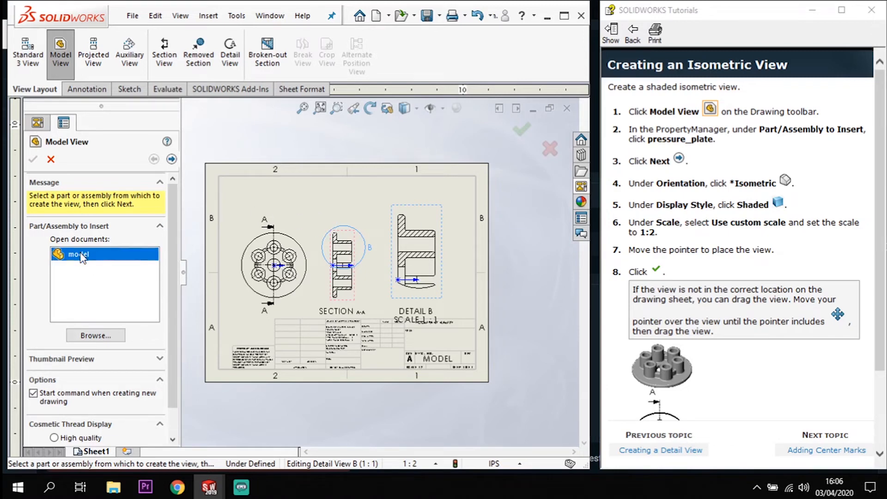
left_click(576, 190)
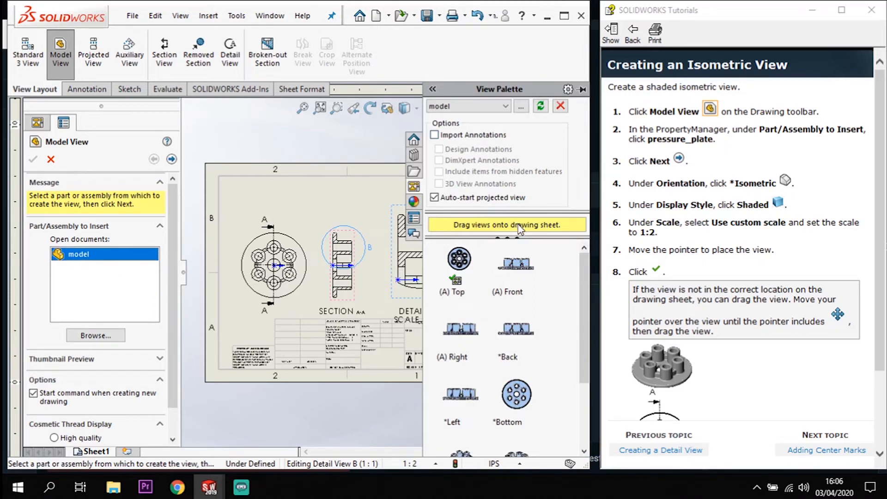
left_click_drag(587, 281, 570, 365)
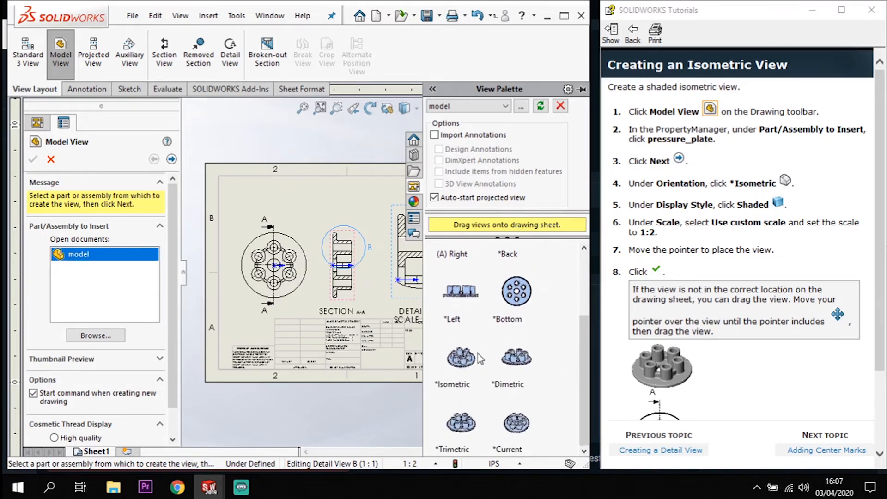
mouse_move(475, 367)
left_mouse_down()
mouse_move(337, 200)
mouse_move(359, 204)
mouse_move(342, 204)
left_mouse_up()
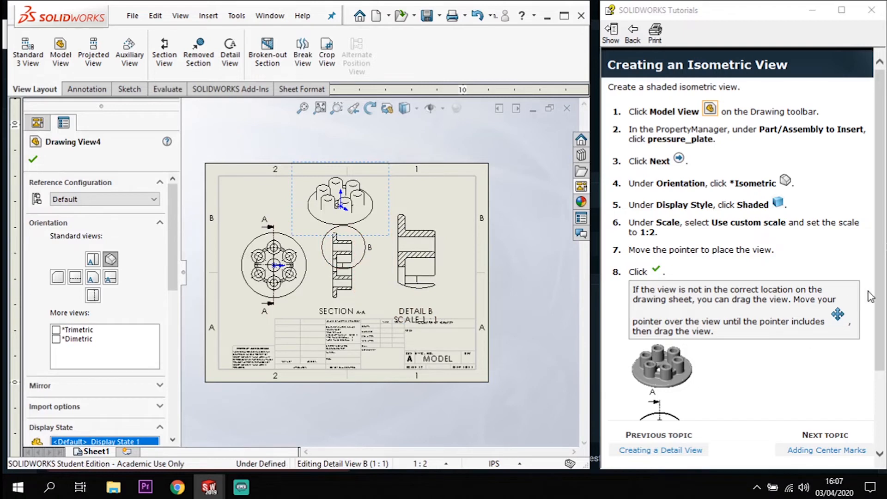
Step: Set the display style of the isometric view to Shaded
left_click_drag(879, 290, 879, 298)
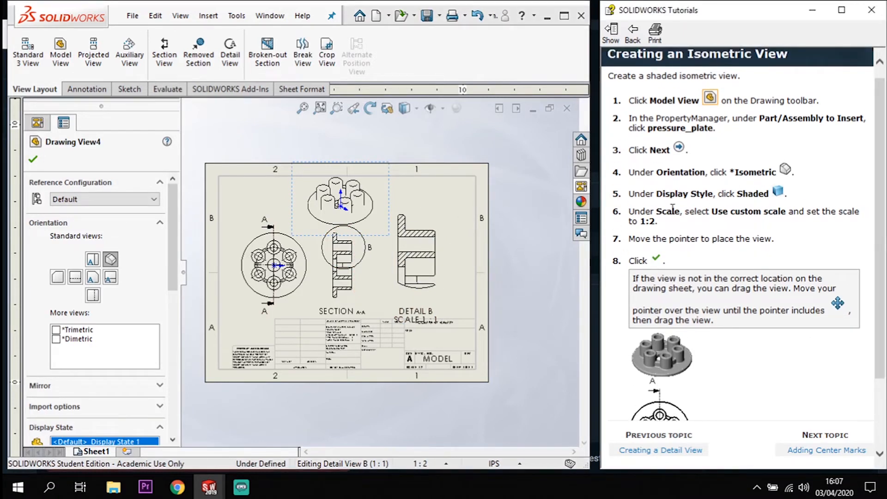
left_click(34, 161)
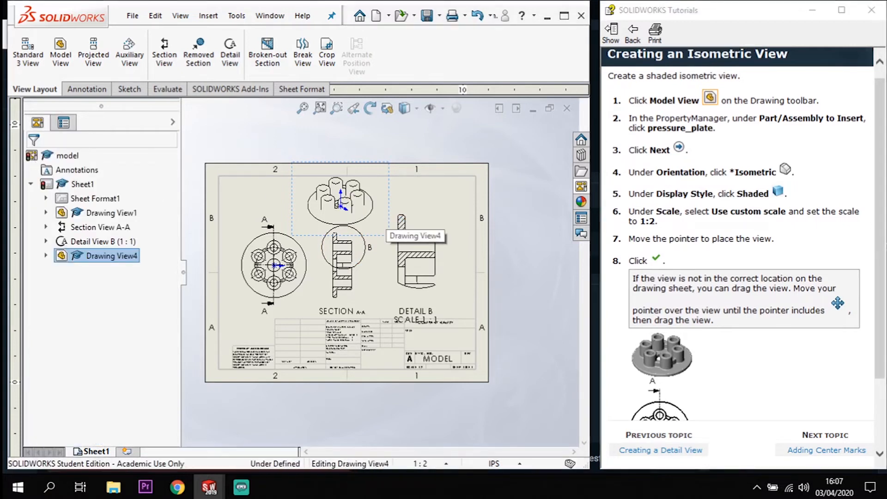
left_click(356, 201)
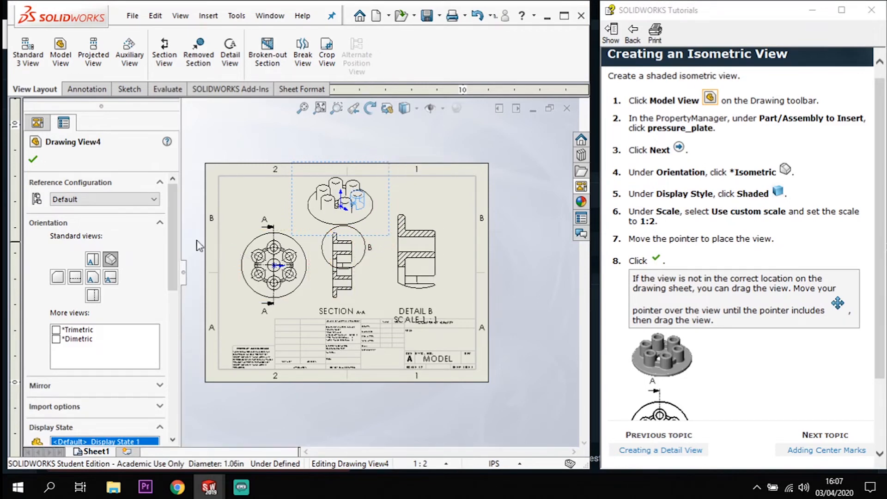
scroll(162, 367, "down", 10)
scroll(162, 367, "up", 10)
scroll(162, 323, "down", 12)
scroll(162, 253, "up", 8)
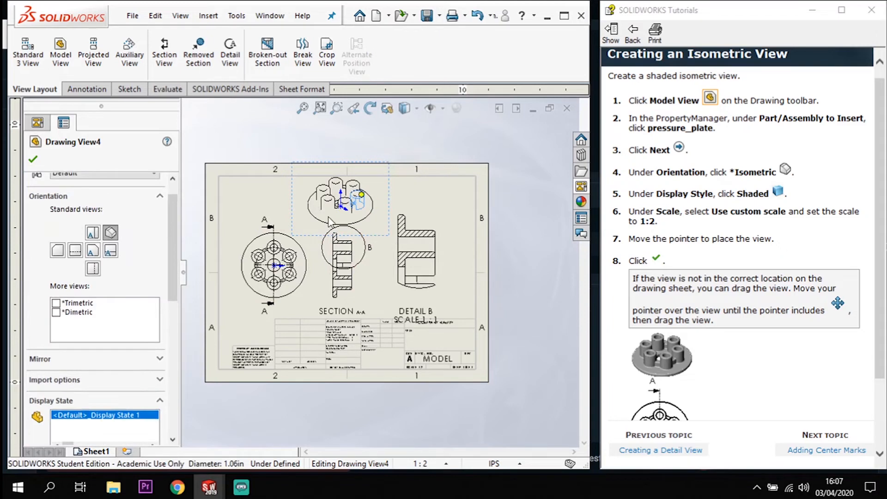
scroll(166, 300, "down", 7)
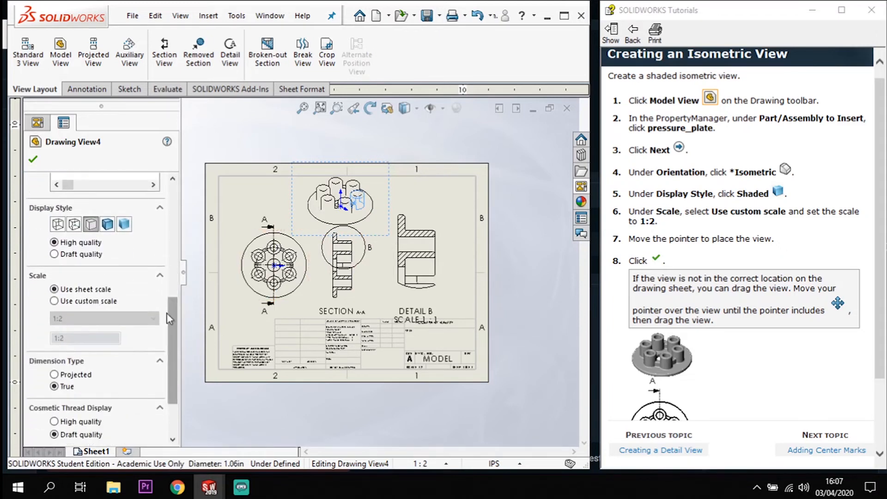
left_click(125, 225)
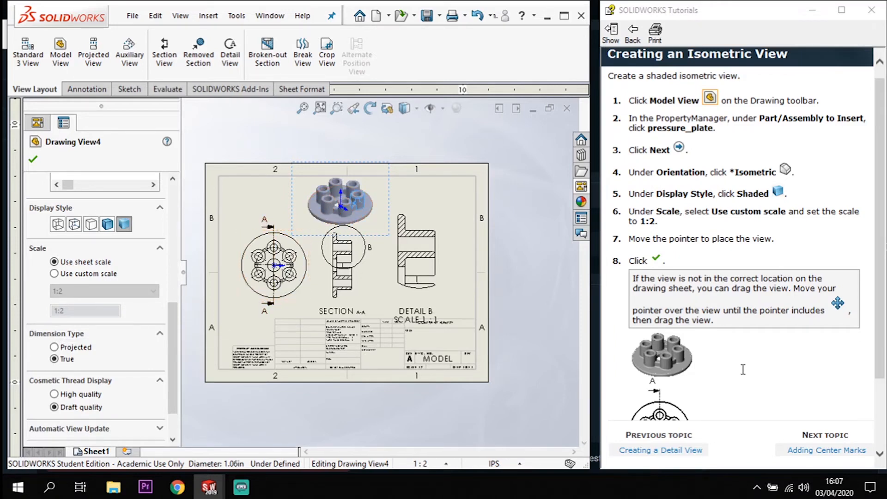
Step: Move the isometric view from above section view A-A to just above the Top view, slightly offset toward the section
scroll(793, 384, "down", 2)
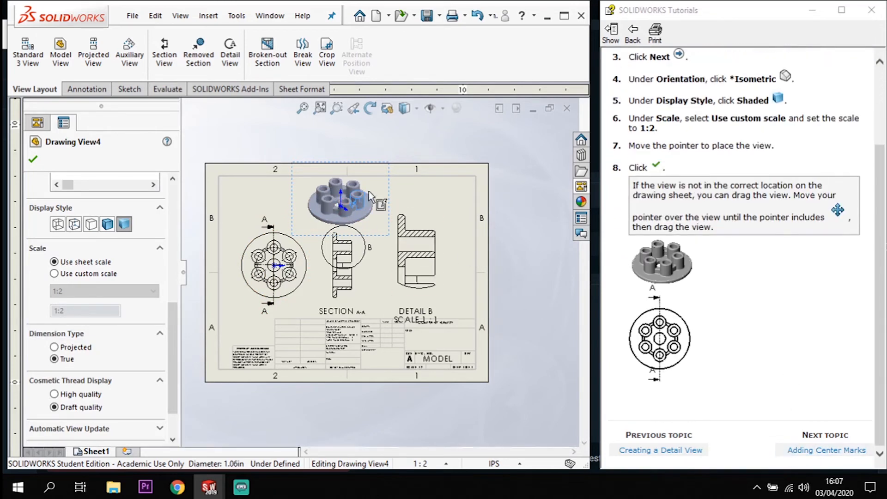
left_click_drag(328, 202, 232, 192)
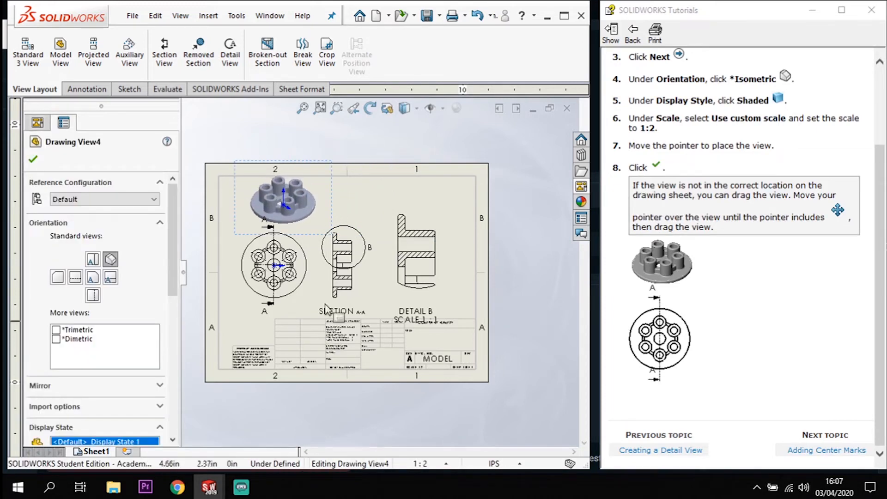
left_click_drag(331, 200, 351, 204)
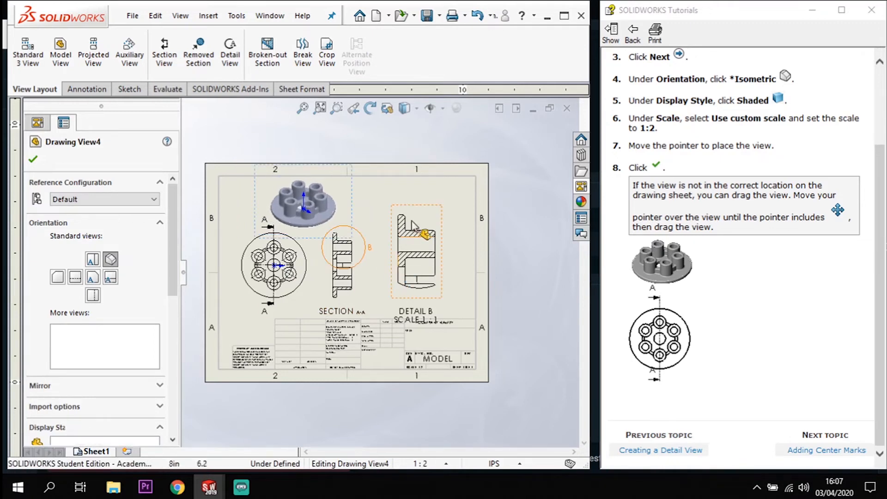
left_click(460, 230)
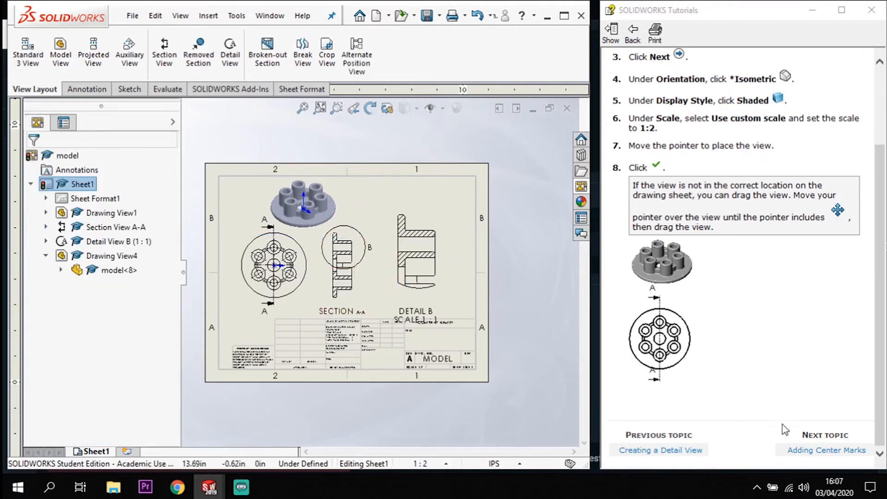
Step: Advance the tutorial to Adding Center Marks and start the Center Mark command for the tall bosses in the Top view
left_click(827, 450)
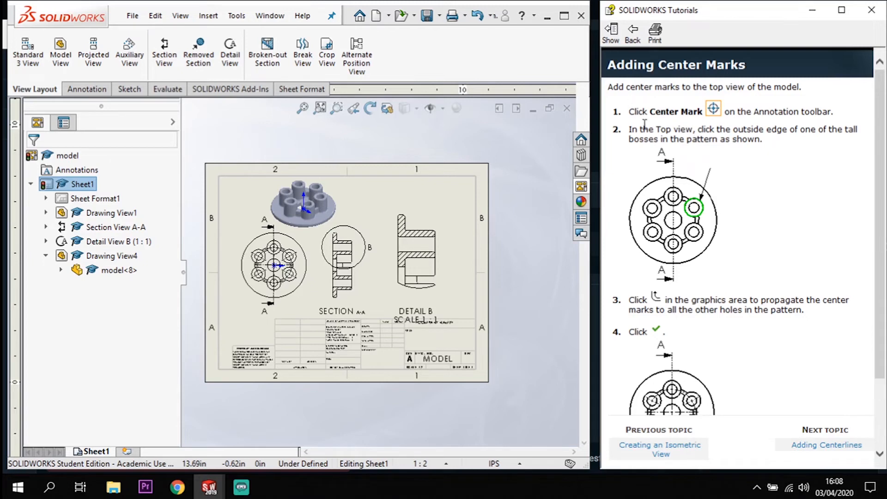
left_click(715, 109)
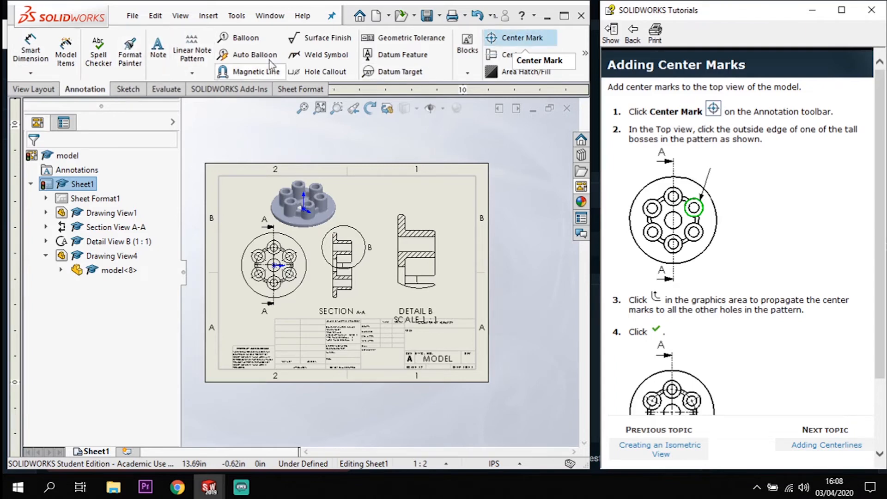
left_click(513, 41)
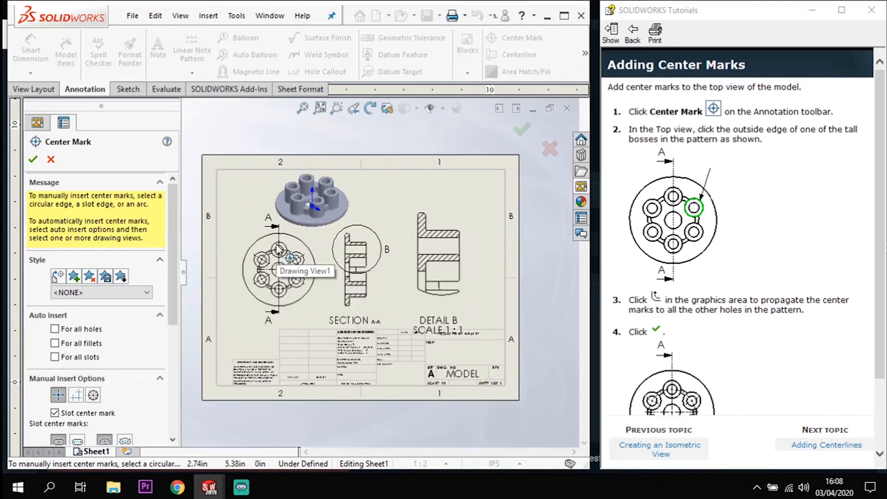
scroll(301, 265, "down", 4)
scroll(310, 276, "down", 3)
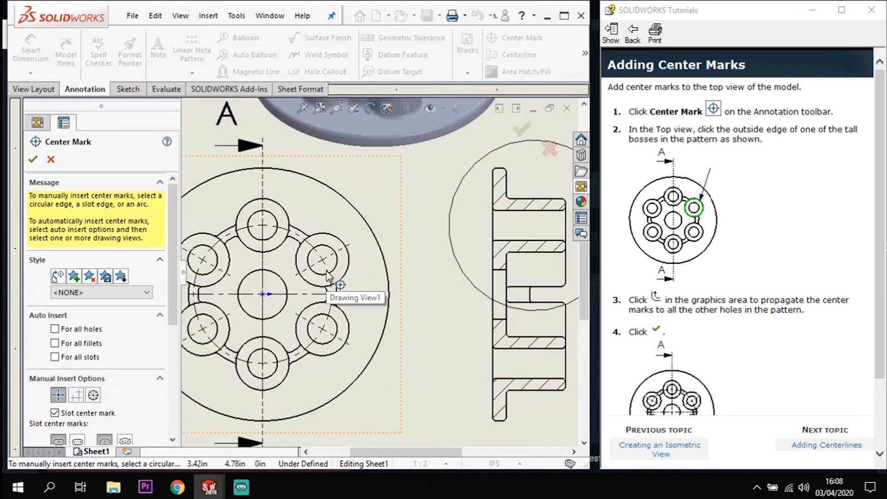
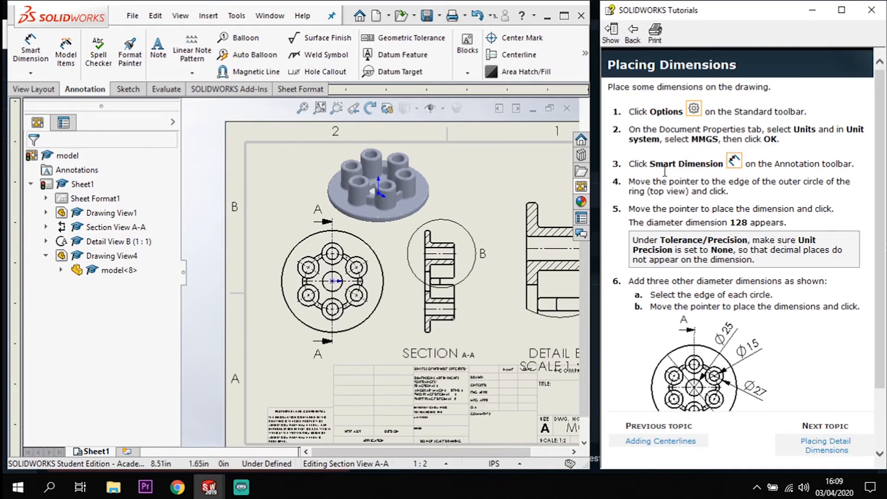
Step: Dimension the central hole's diameter in the Top view and switch the document's unit system to MMGS
left_click(30, 51)
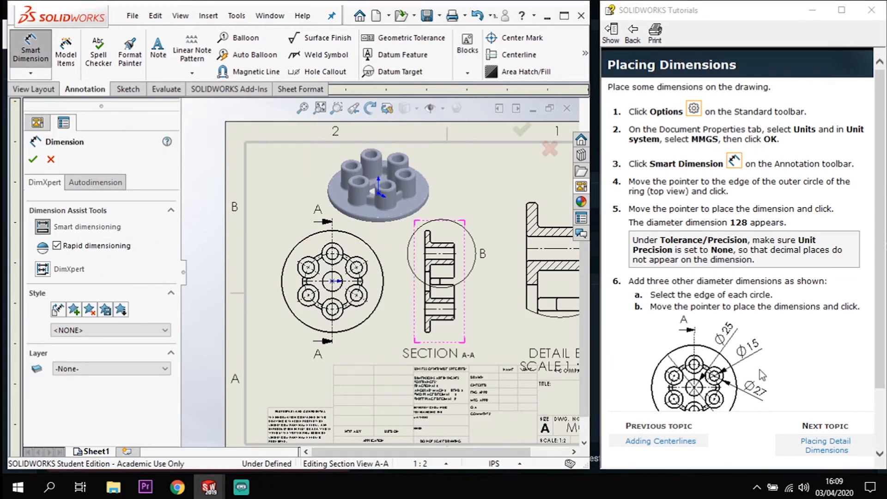
scroll(783, 375, "down", 3)
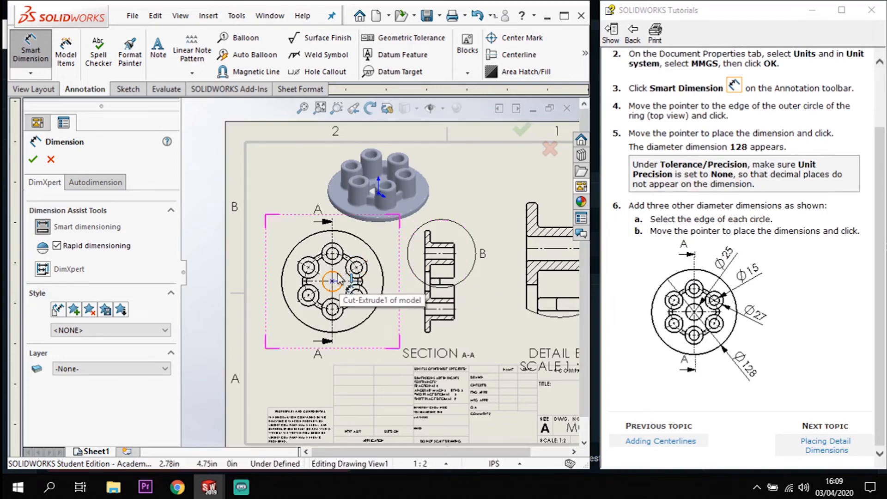
left_click(338, 279)
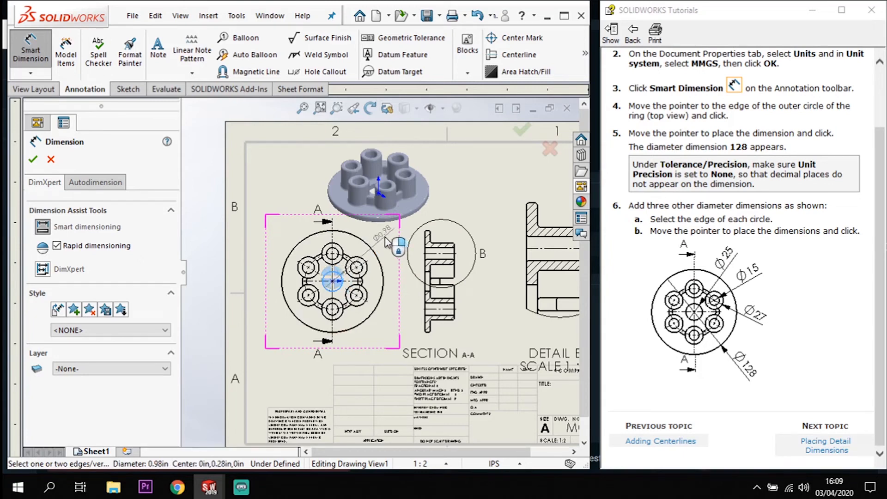
left_click(396, 243)
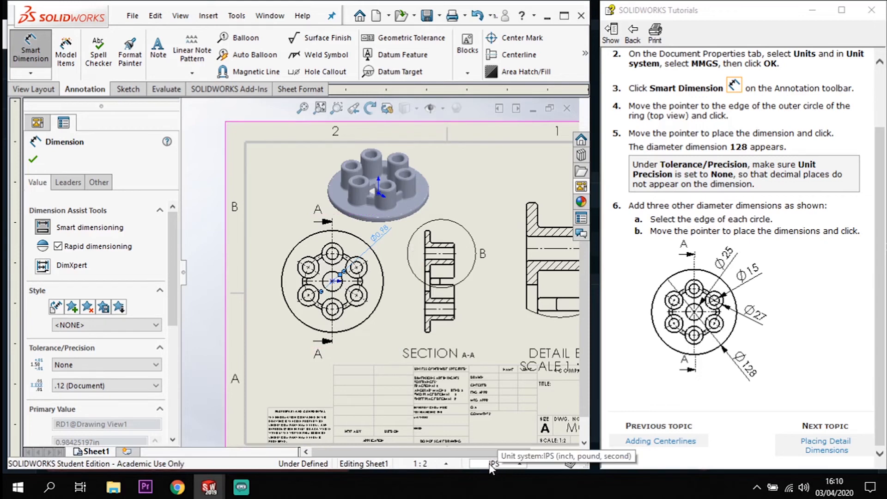
left_click(504, 464)
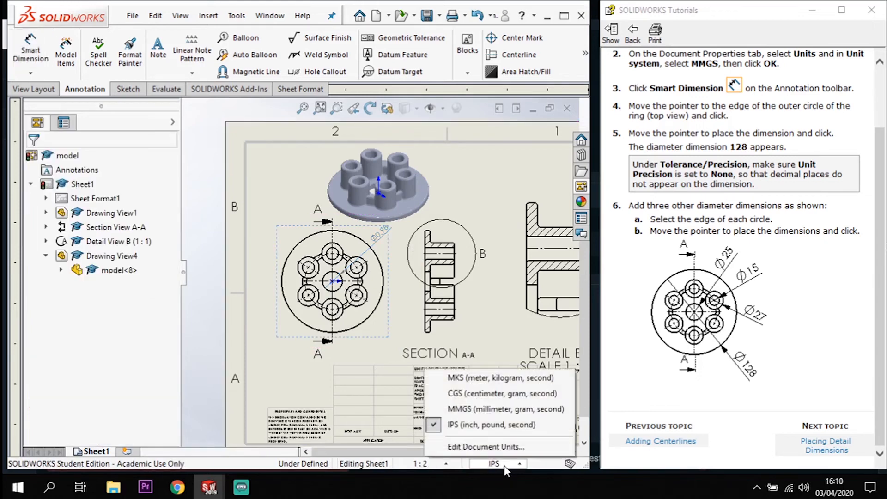
left_click(475, 409)
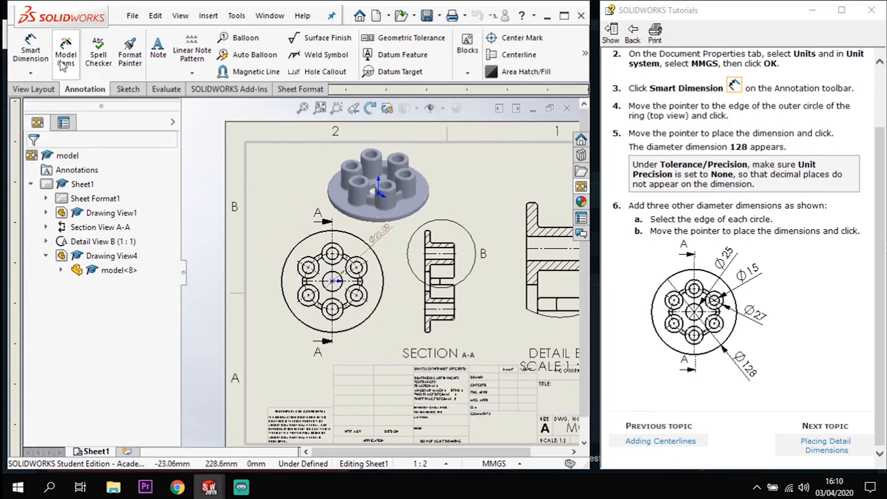
Step: Add diameter dimensions in the Top view to the upper-right boss's hole and outer edge and to the plate's outer circle
left_click(31, 49)
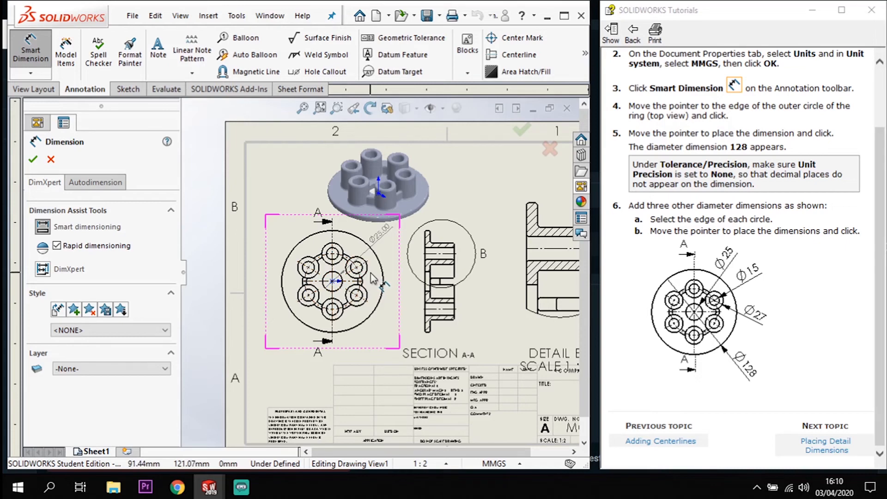
scroll(369, 280, "down", 3)
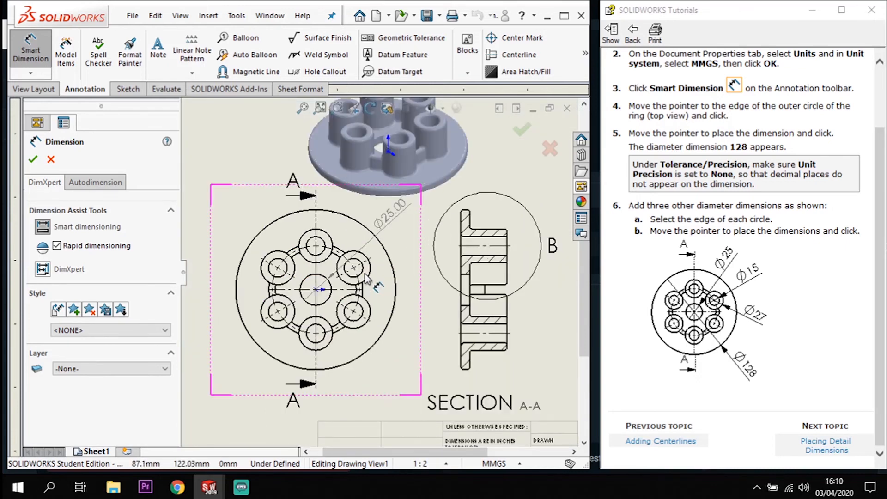
scroll(367, 277, "down", 2)
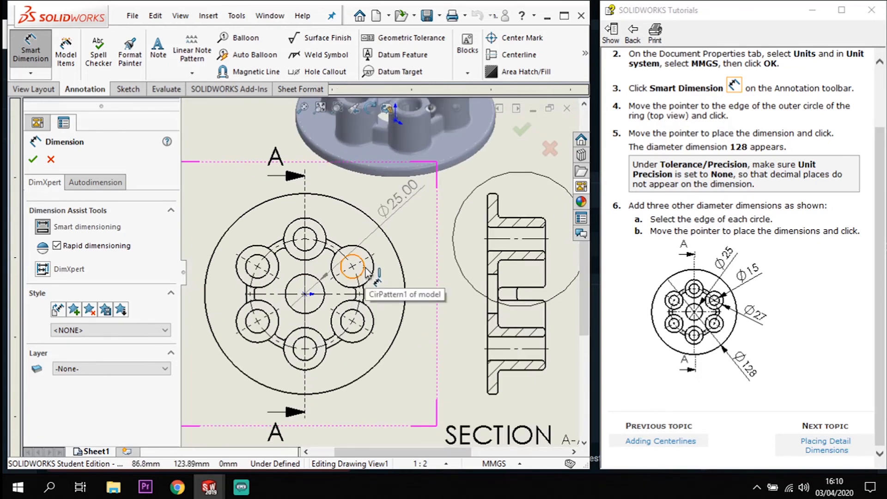
left_click(366, 271)
left_click(435, 240)
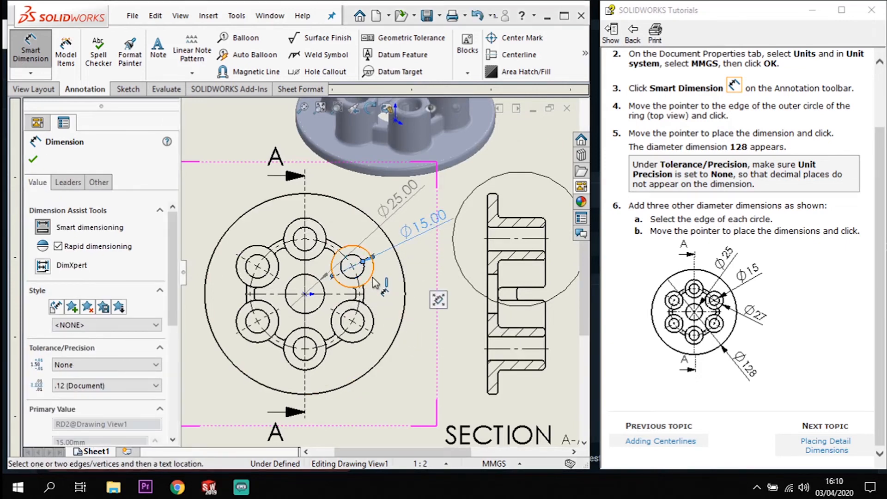
left_click(444, 307)
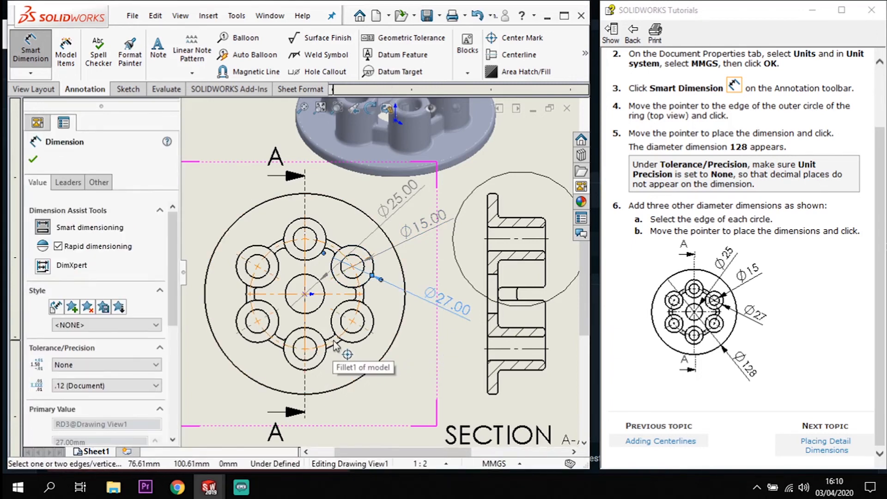
left_click(365, 379)
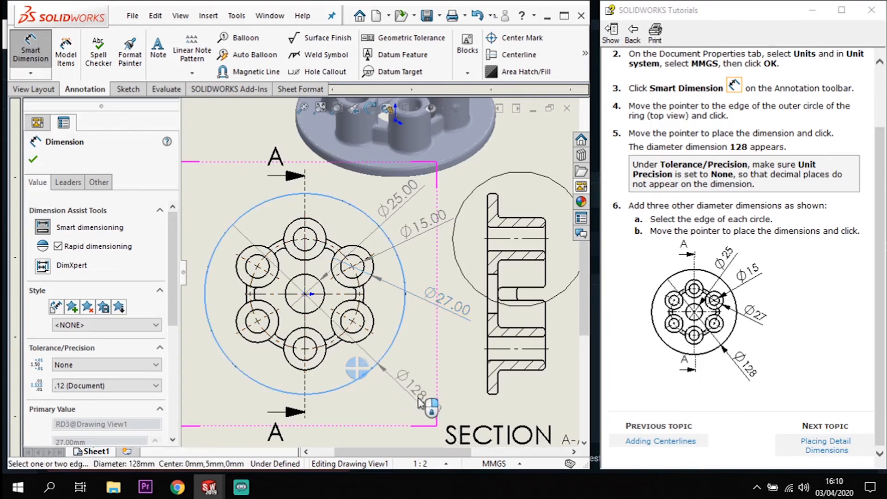
left_click(424, 412)
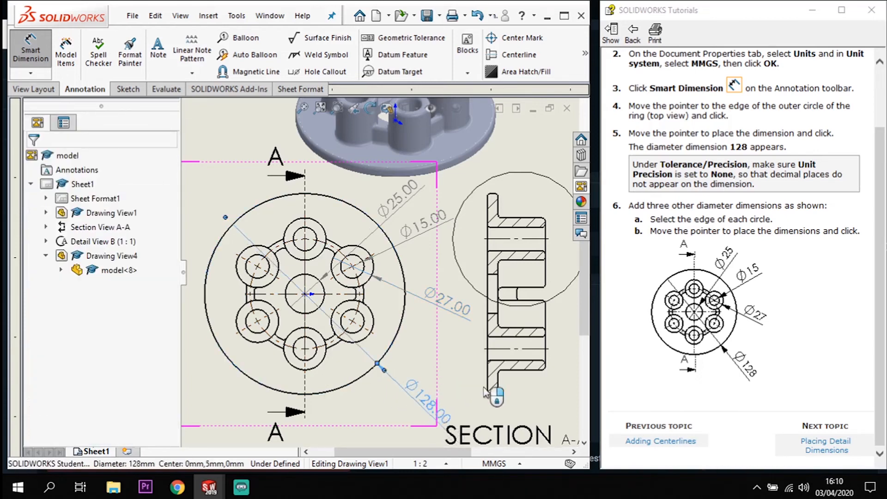
Step: Advance the tutorial to Placing Detail Dimensions and dimension the plate flange's thickness above Detail View B
left_click(833, 451)
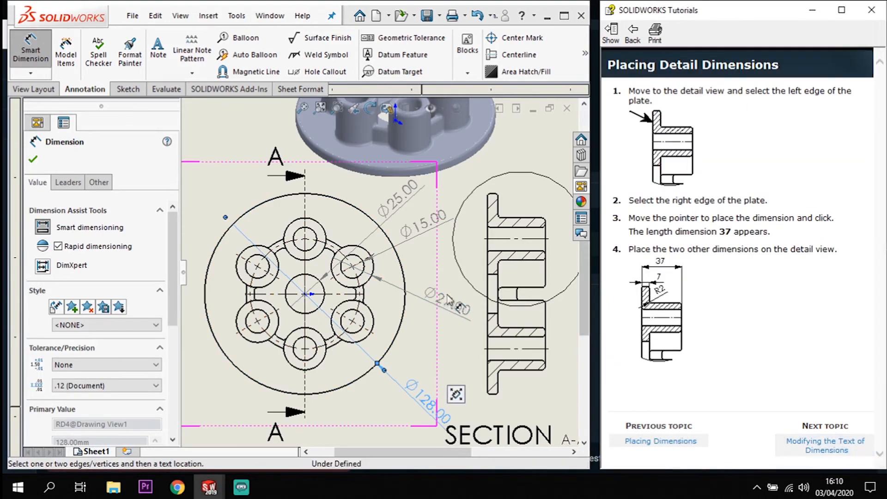
scroll(379, 273, "up", 3)
scroll(483, 225, "up", 4)
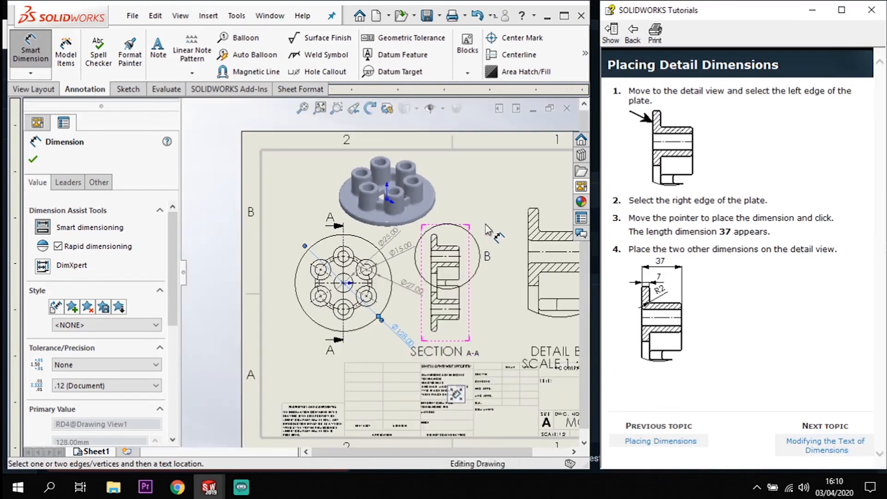
scroll(508, 260, "down", 2)
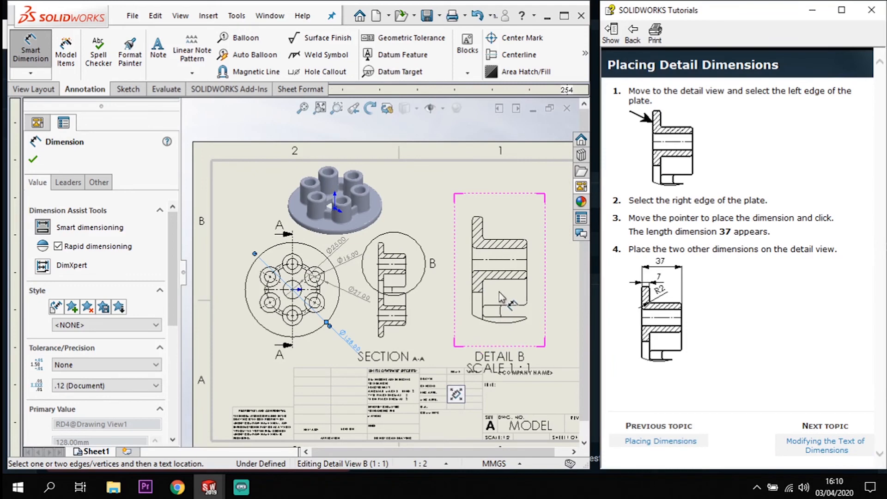
left_click(65, 54)
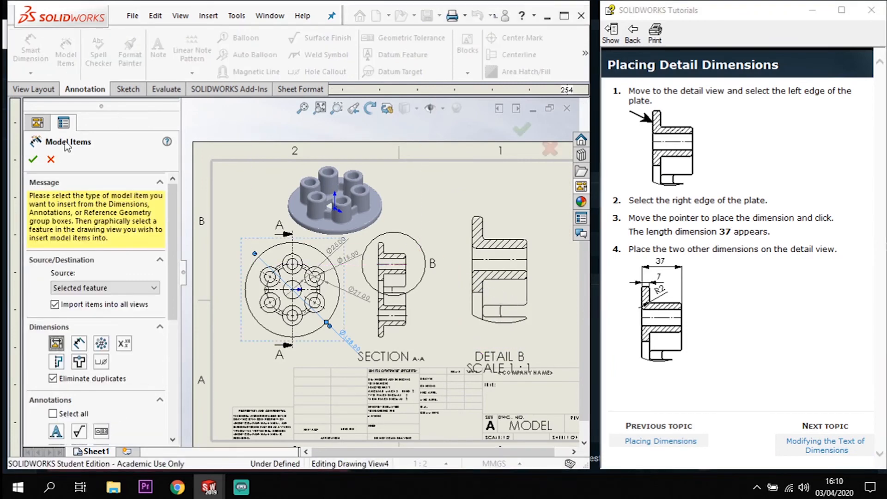
left_click(51, 159)
left_click(31, 51)
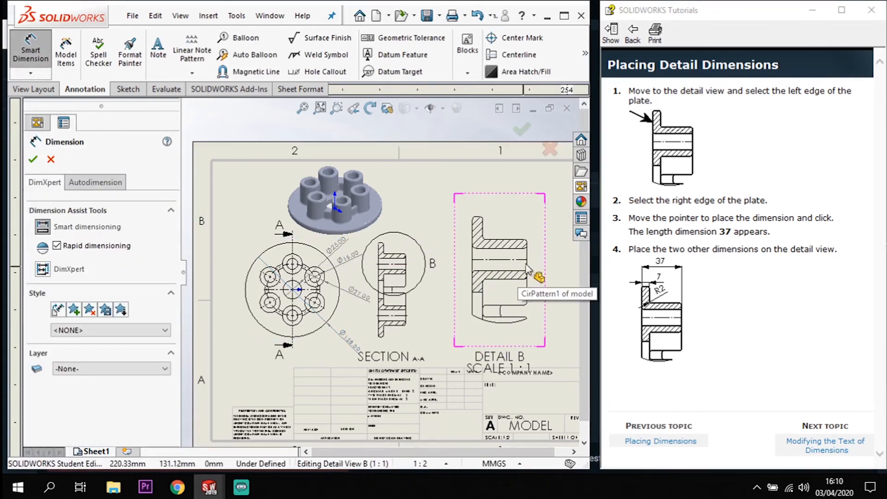
scroll(550, 208, "down", 2)
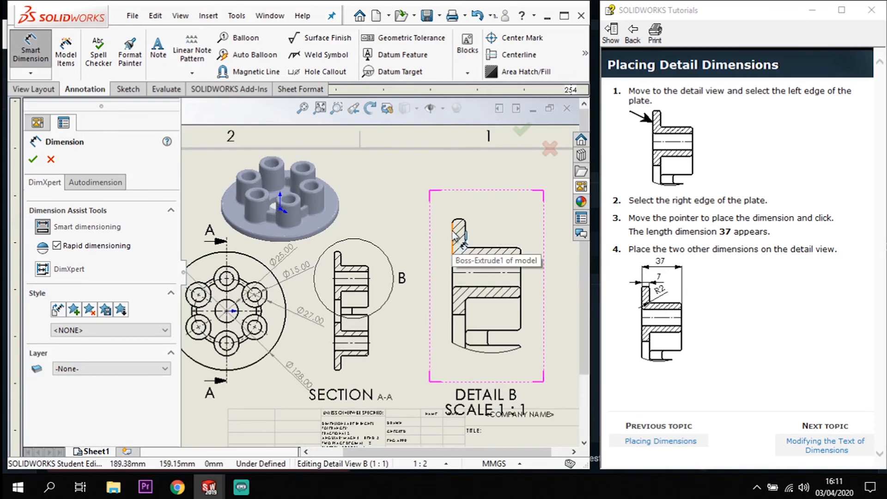
left_click(454, 234)
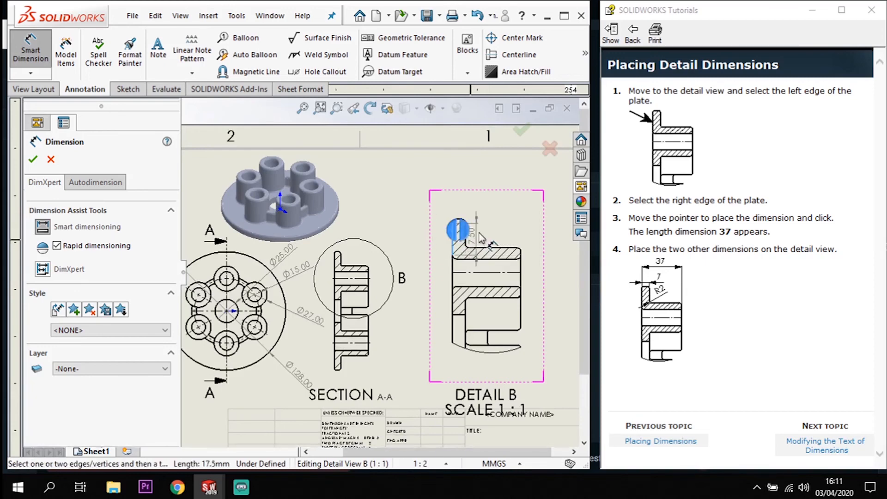
scroll(459, 233, "down", 2)
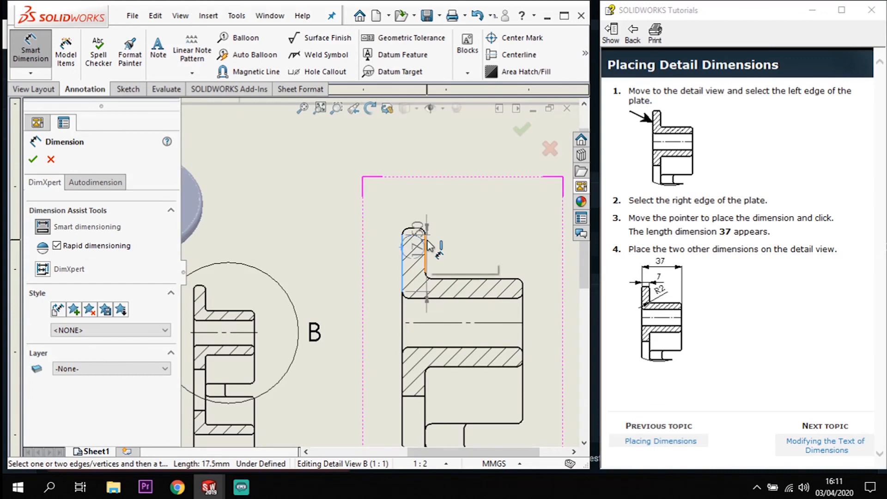
left_click(424, 243)
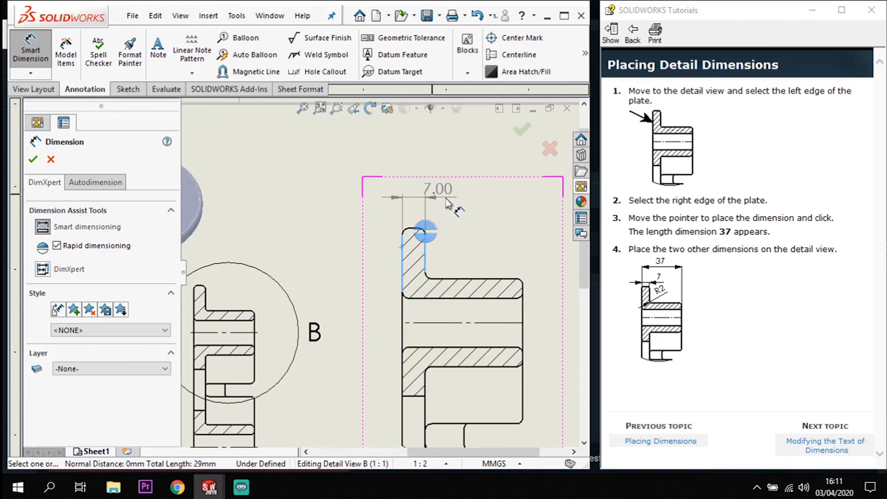
left_click(456, 209)
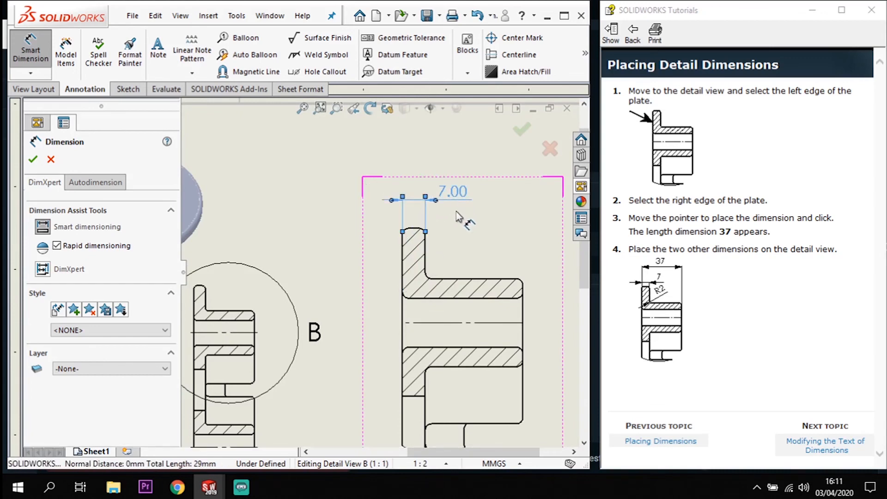
Step: Dimension the part's overall width above Detail View B and the fillet radius between the plate and the boss
left_click(404, 261)
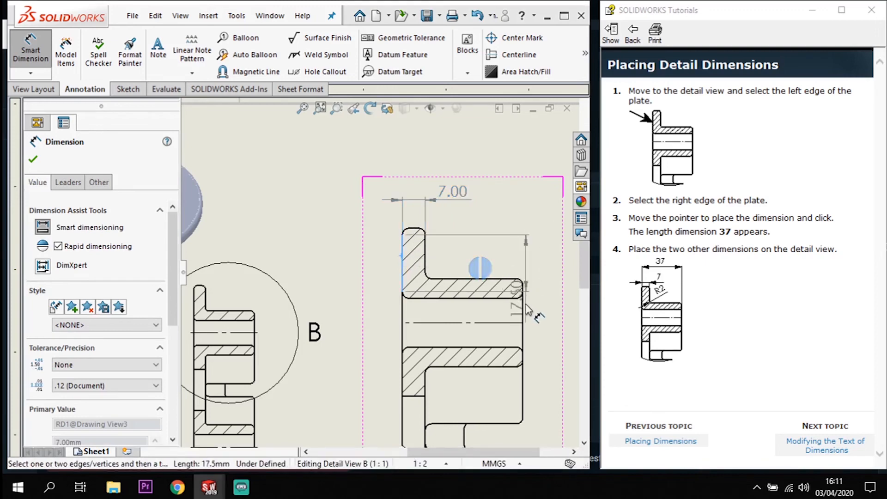
left_click(522, 295)
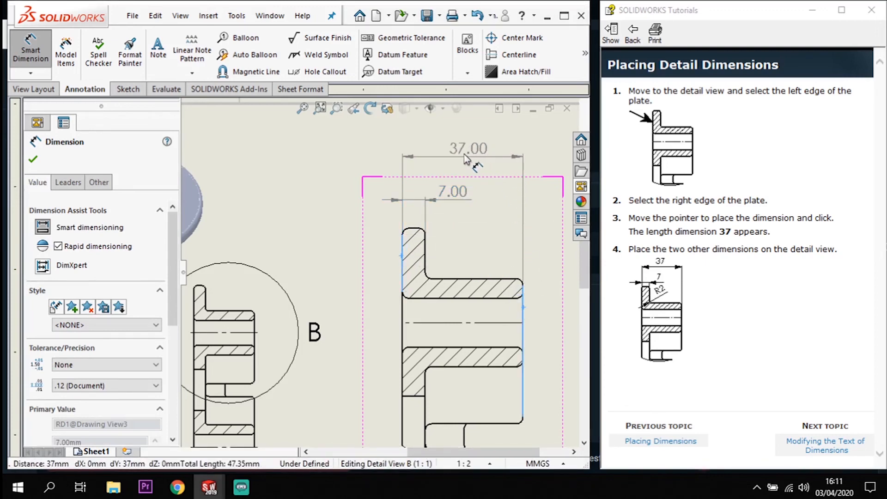
left_click(465, 158)
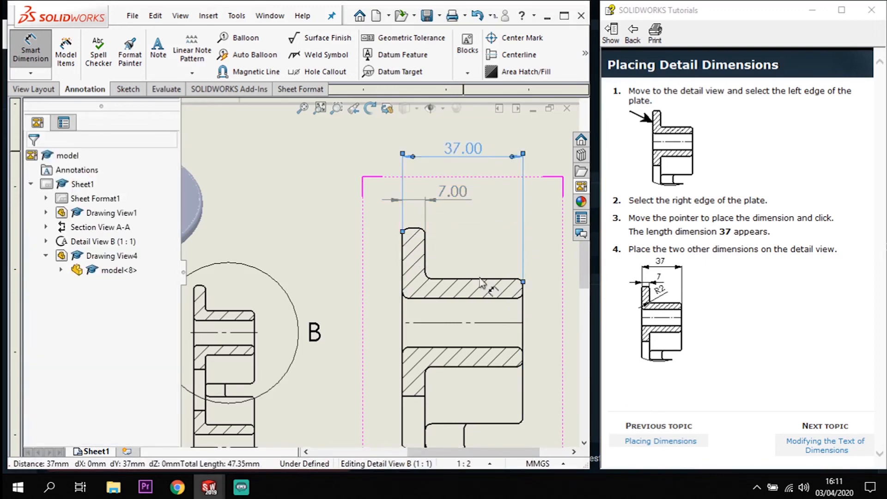
left_click(426, 278)
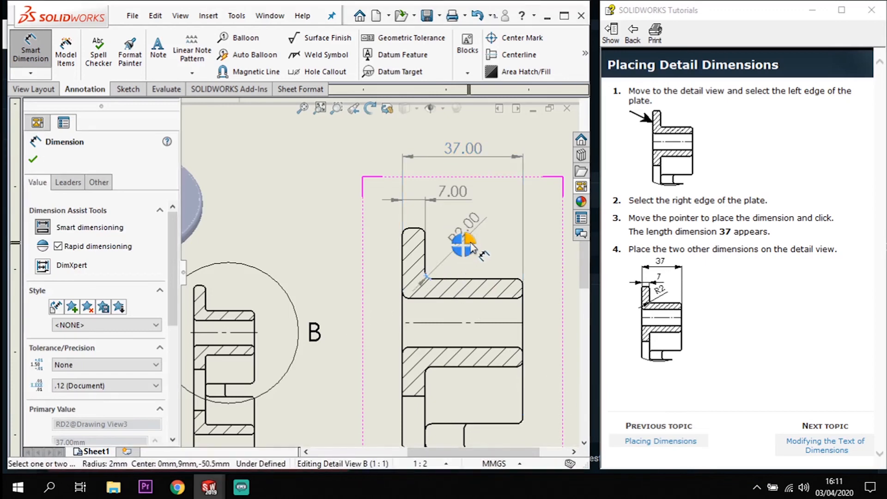
left_click(468, 248)
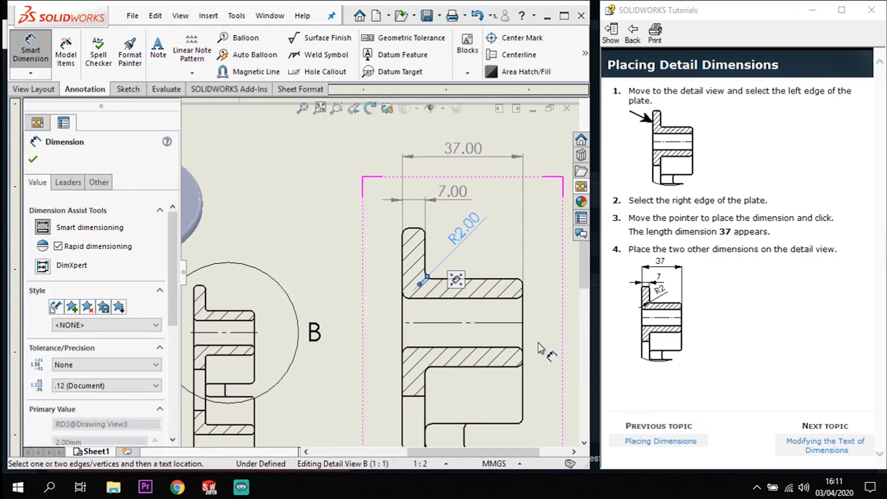
scroll(539, 343, "up", 3)
key("Escape")
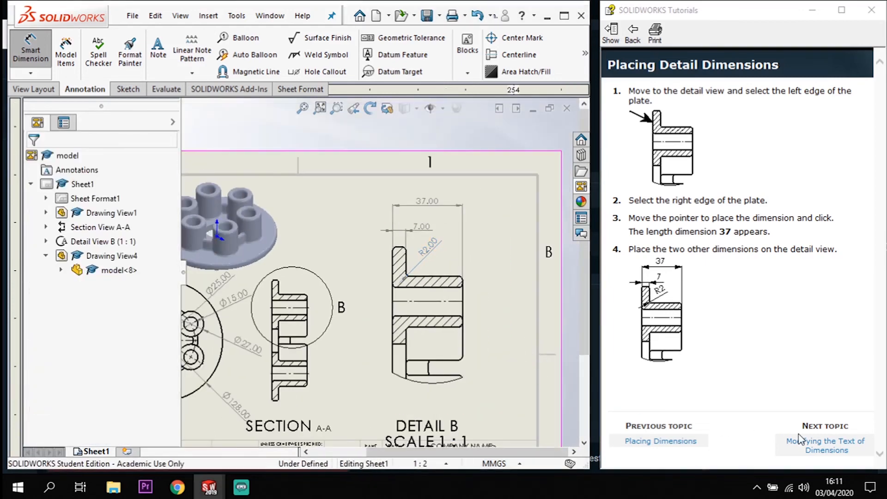
Step: Advance the tutorial to Modifying the Text of Dimensions and append THRU to the central hole's diameter dimension in the Top view
left_click(820, 450)
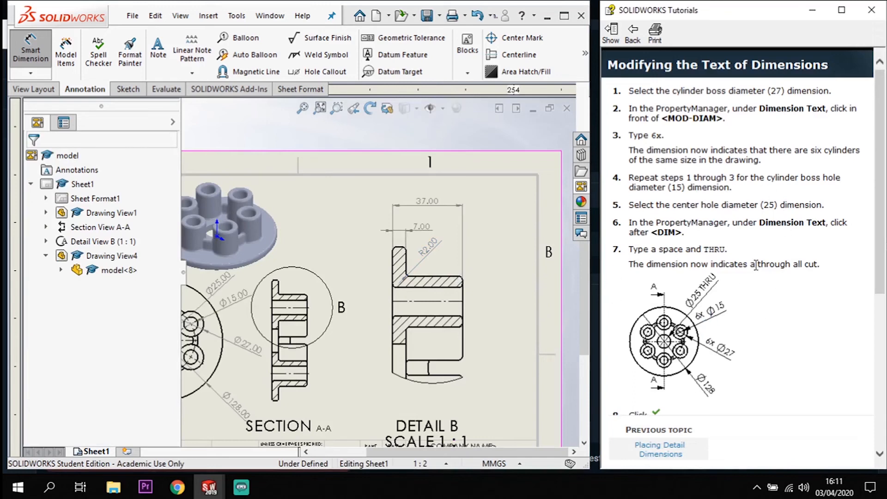
scroll(378, 331, "up", 3)
scroll(365, 340, "down", 1)
scroll(283, 264, "down", 3)
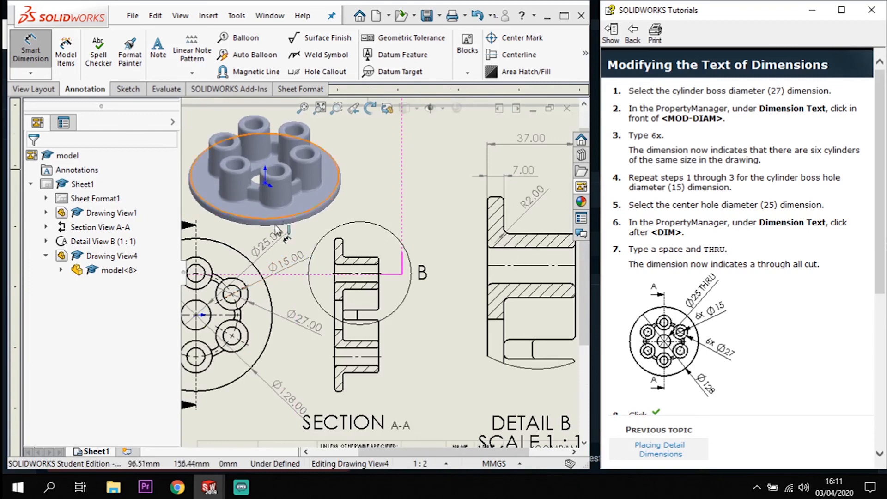
left_click(433, 233)
key("Escape")
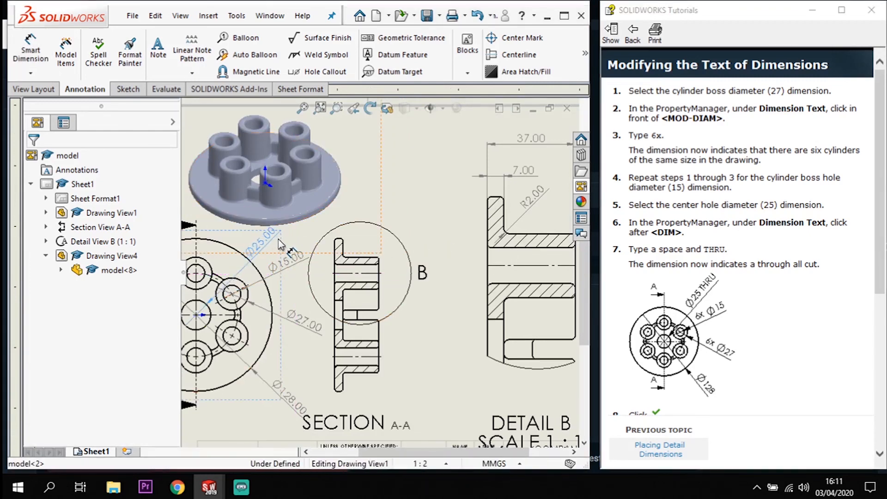
mouse_move(279, 239)
left_mouse_down()
mouse_move(285, 235)
mouse_move(277, 236)
left_mouse_up()
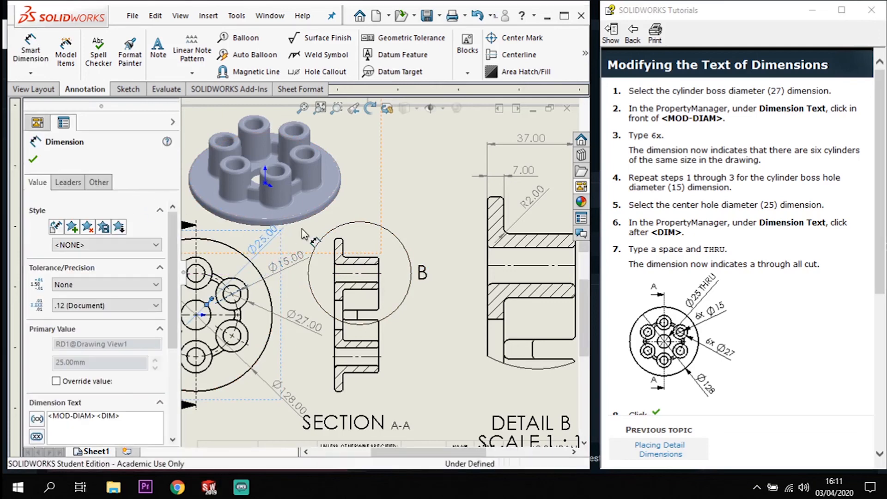
scroll(312, 241, "down", 5)
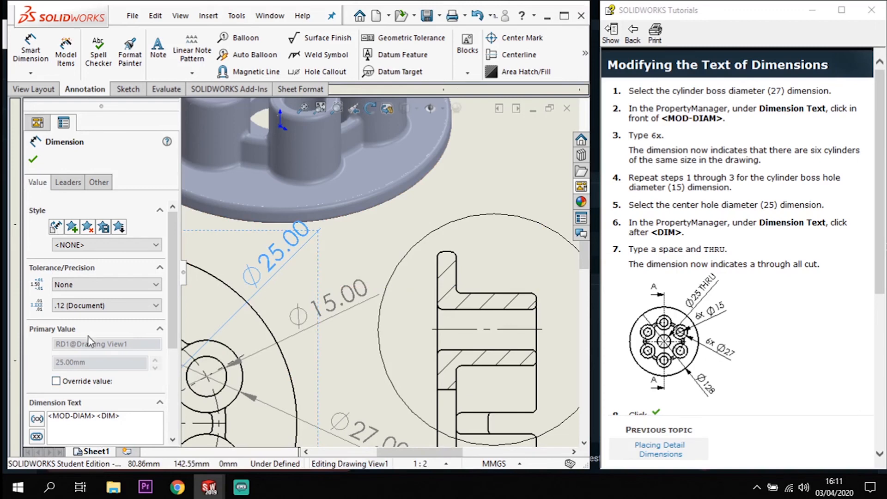
scroll(101, 353, "down", 3)
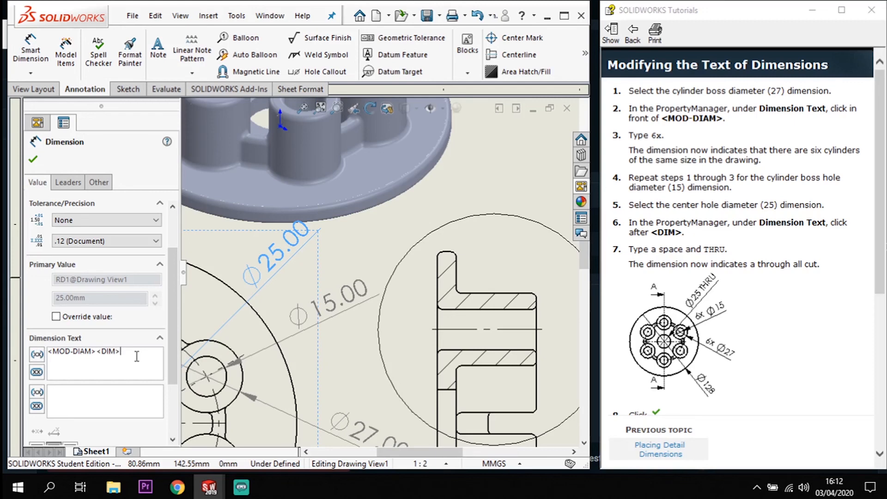
type("THRU")
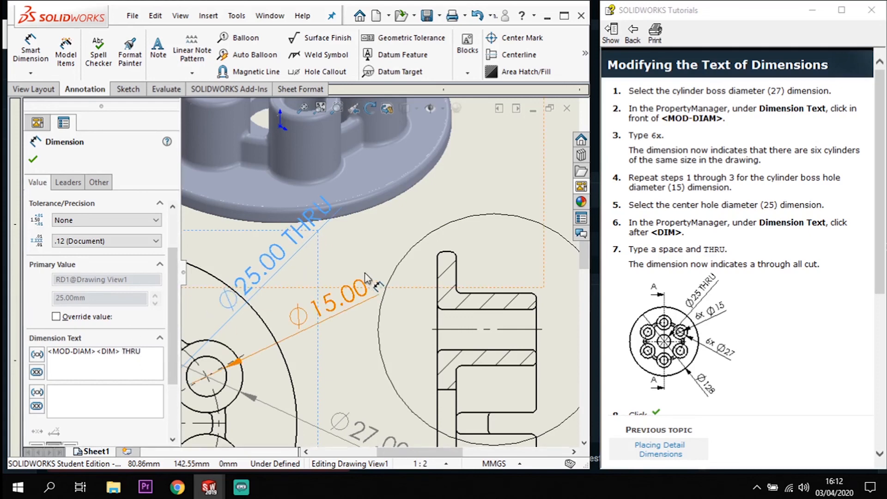
left_click_drag(280, 253, 305, 274)
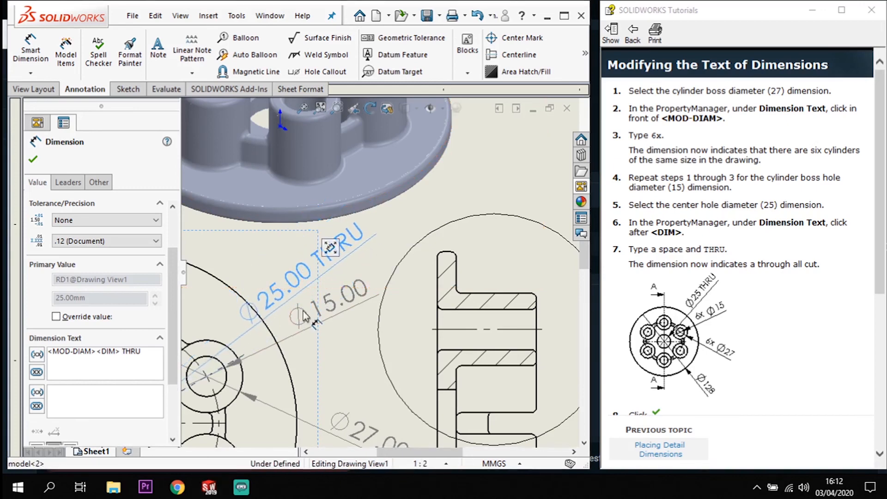
Step: Add the prefix 6x to the boss hole's diameter dimension in the Top view
left_click(329, 315)
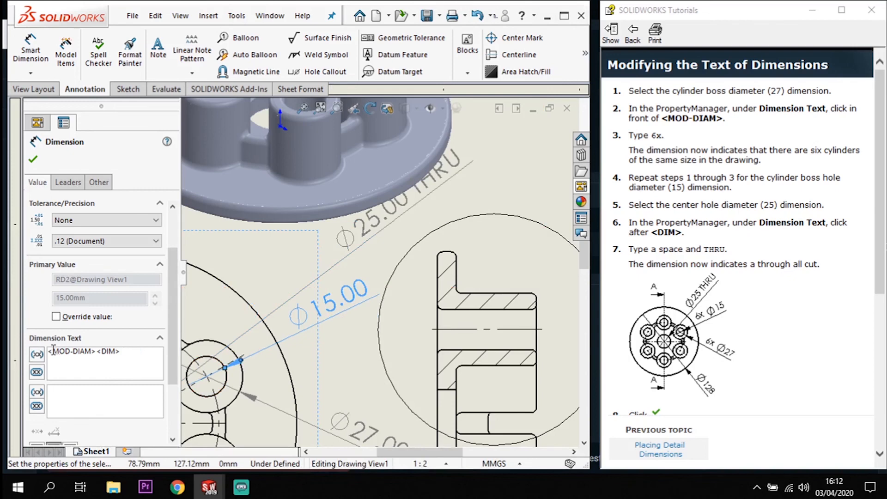
type("6x")
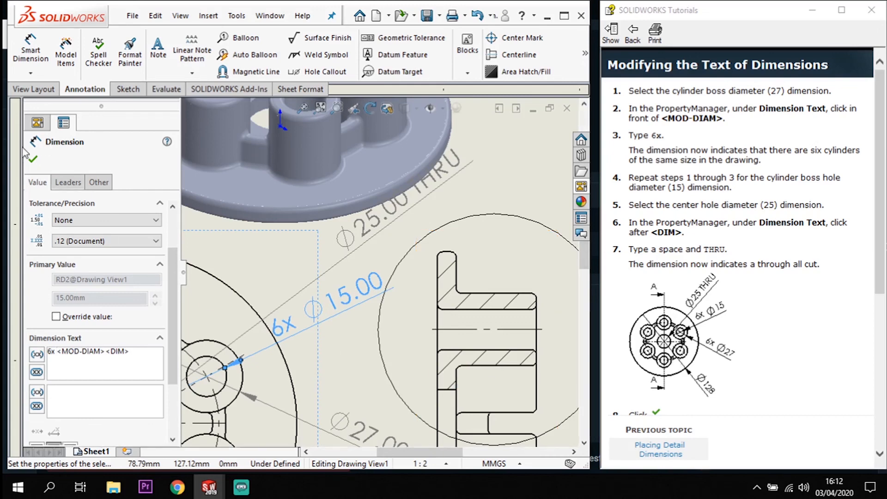
left_click(32, 161)
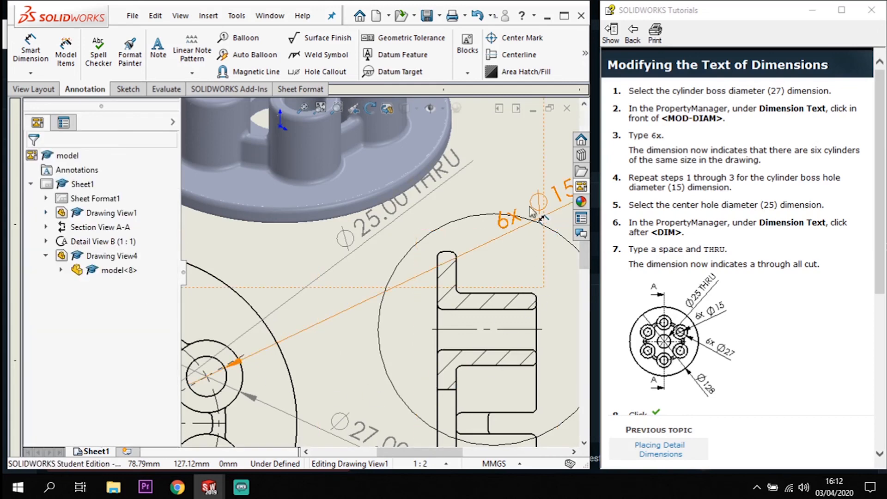
Step: Pull the central hole and boss hole dimensions closer to the Top view and shift section view A-A farther away from it
left_click_drag(435, 189, 371, 250)
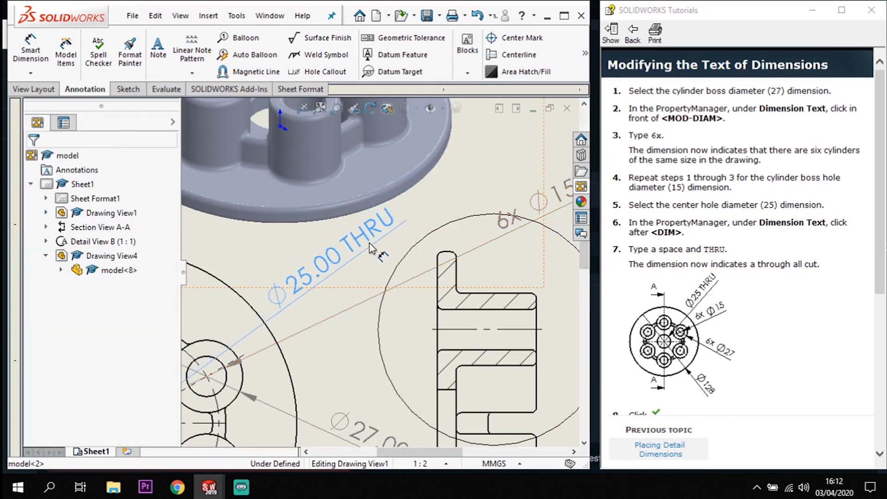
left_click_drag(564, 199, 353, 303)
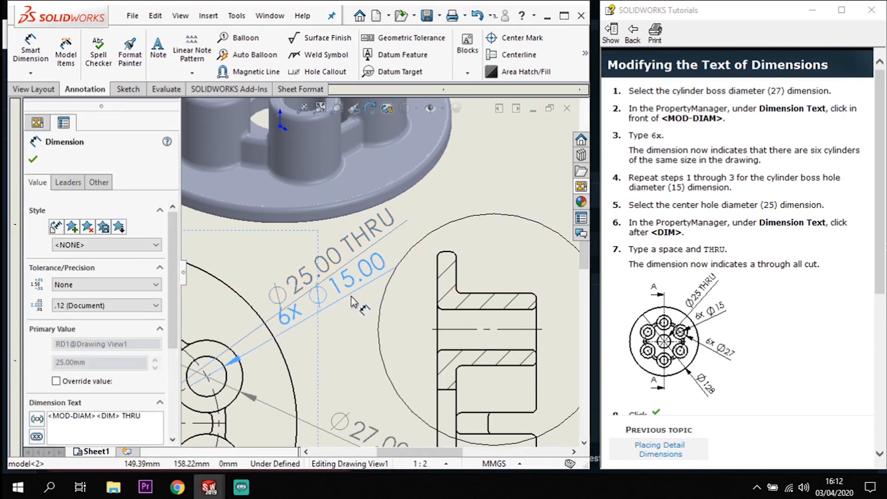
scroll(366, 367, "up", 3)
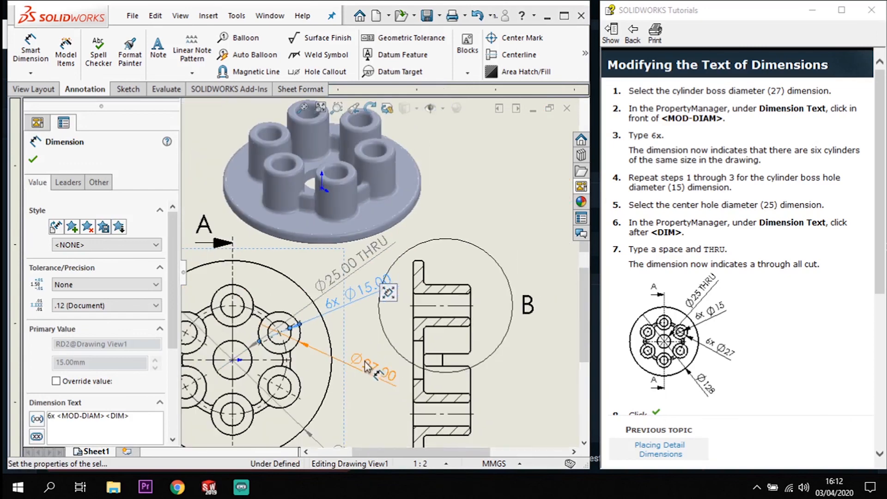
scroll(366, 367, "up", 2)
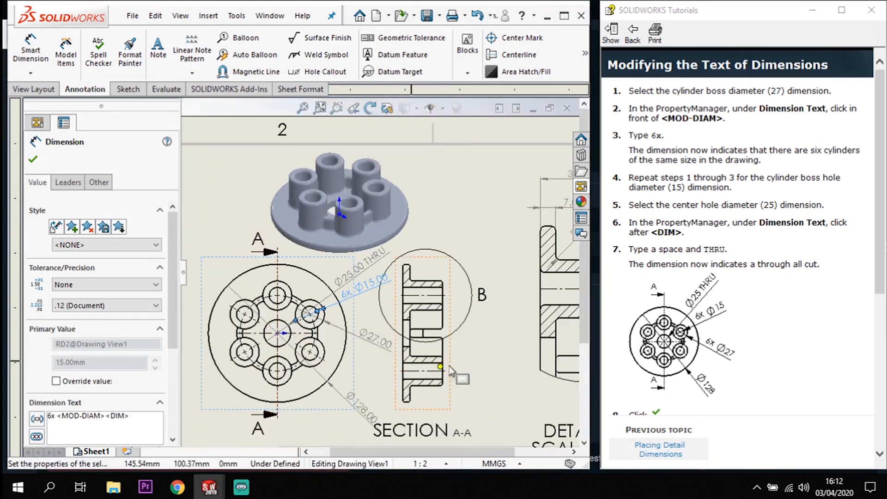
left_click_drag(450, 365, 485, 364)
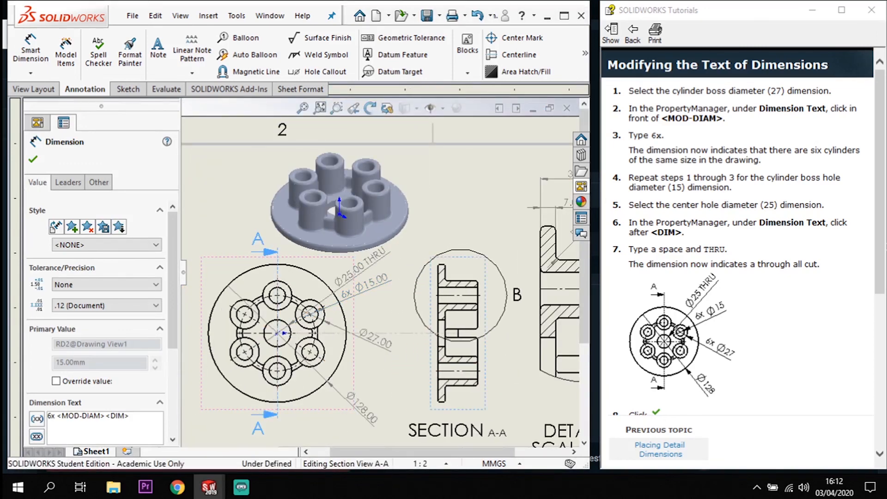
Step: Add the prefix 6x to the boss's outer diameter dimension in the Top view
left_click(383, 346)
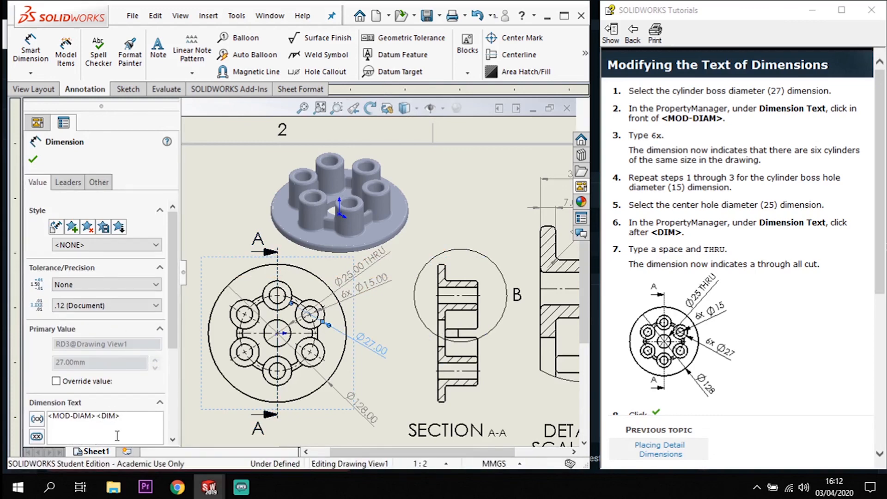
left_click(48, 416)
type("6x")
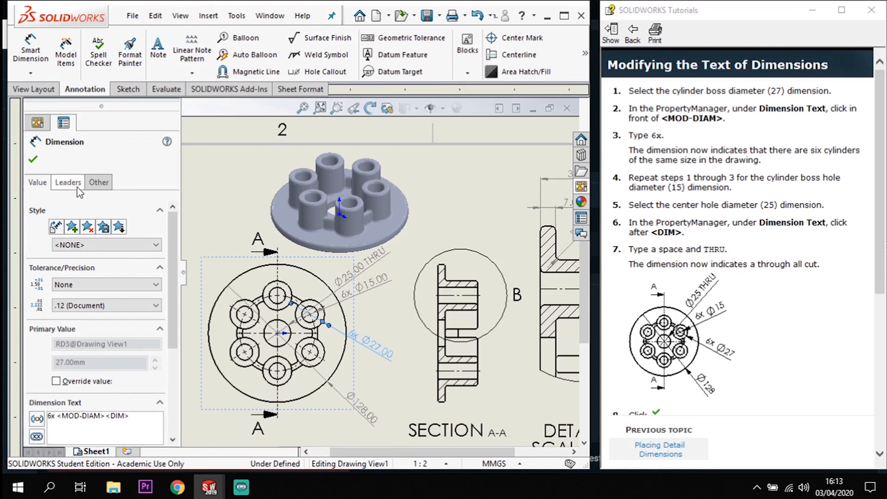
left_click(32, 159)
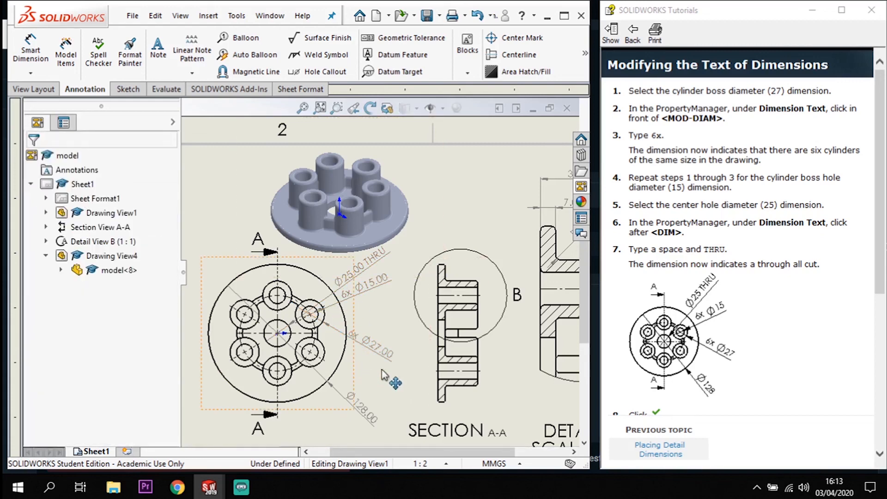
Step: Rearrange the sheet like the tutorial's finished drawing by moving the Top view slightly down and left and the isometric view left above it
scroll(730, 374, "down", 4)
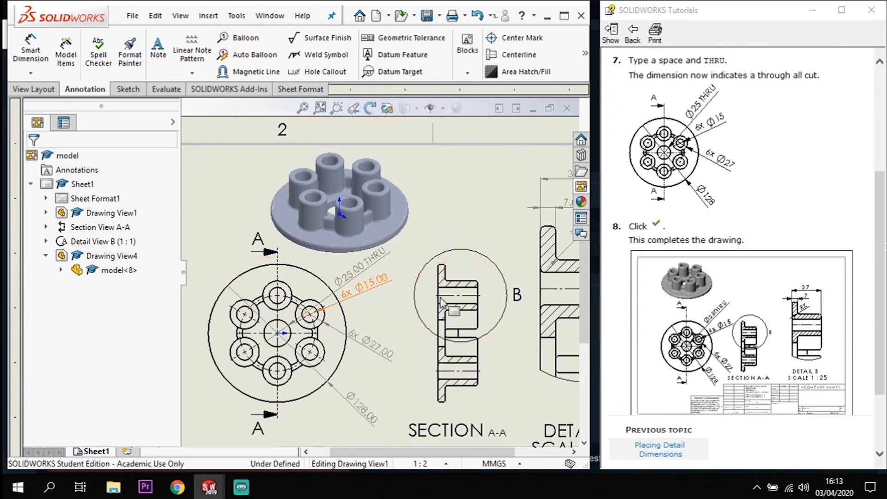
scroll(349, 305, "up", 5)
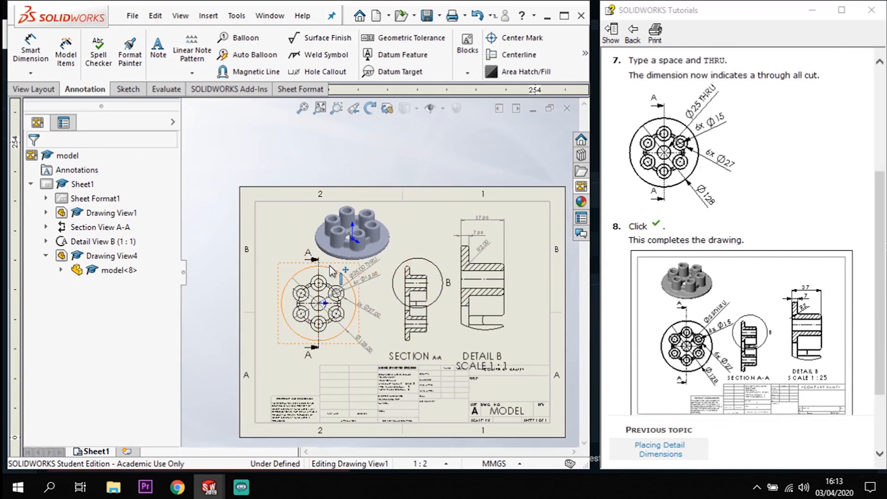
left_click_drag(332, 263, 311, 275)
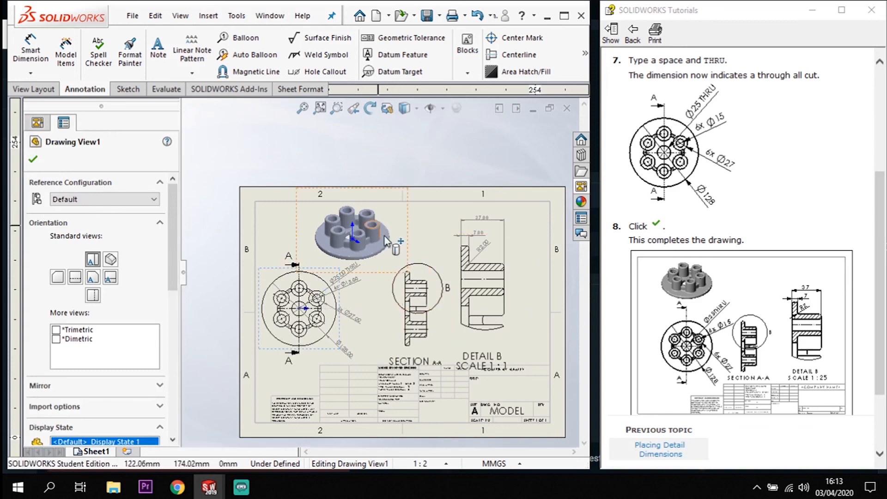
mouse_move(406, 231)
left_mouse_down()
mouse_move(375, 234)
mouse_move(379, 226)
left_mouse_up()
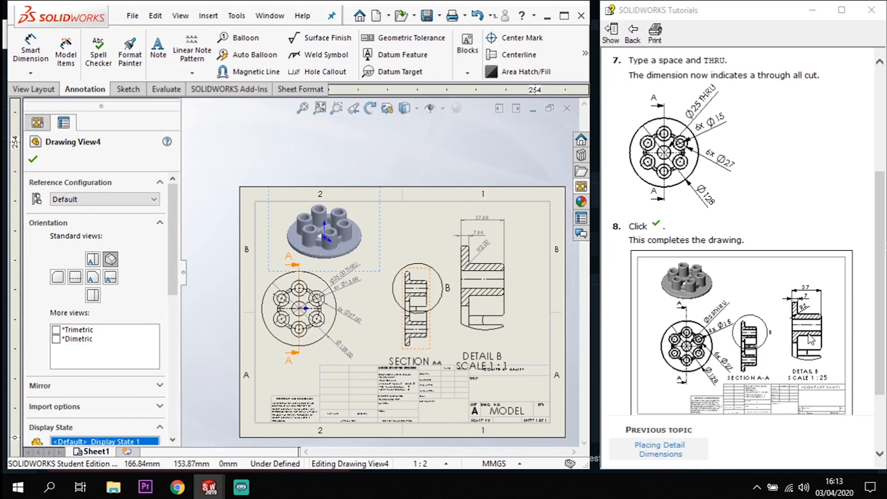